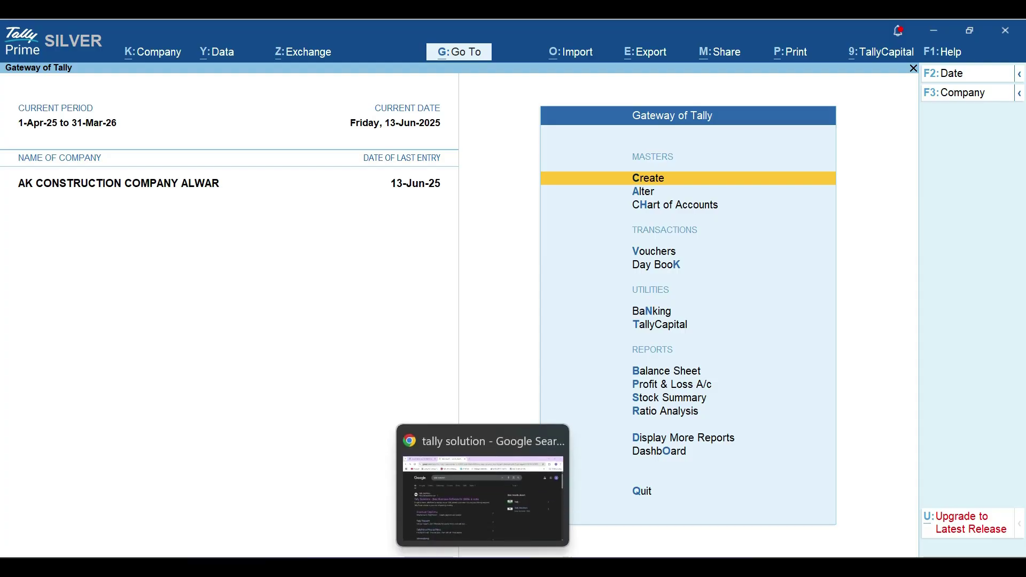
Step: Look over the Download TallyPrime page found in the browser search results
{"action": "left_click", "coordinate": [503, 568]}
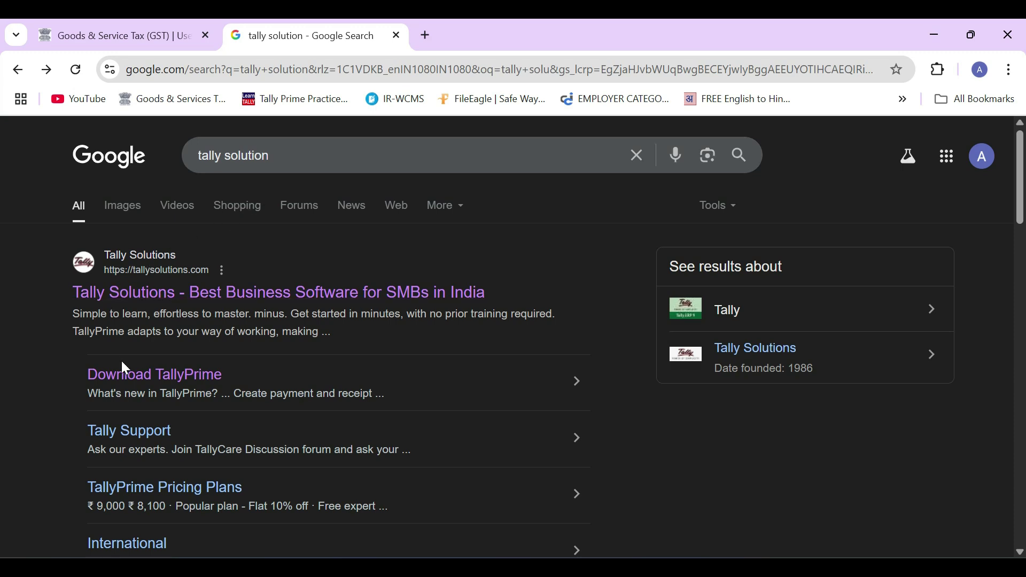
{"action": "left_click", "coordinate": [160, 384]}
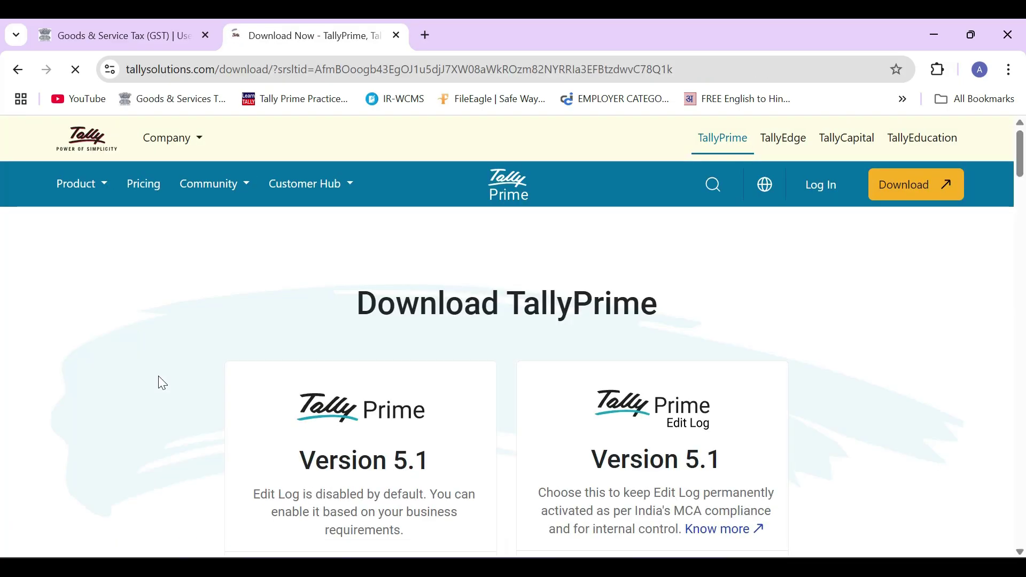
{"action": "scroll", "coordinate": [462, 389], "scroll_direction": "down", "scroll_amount": 3}
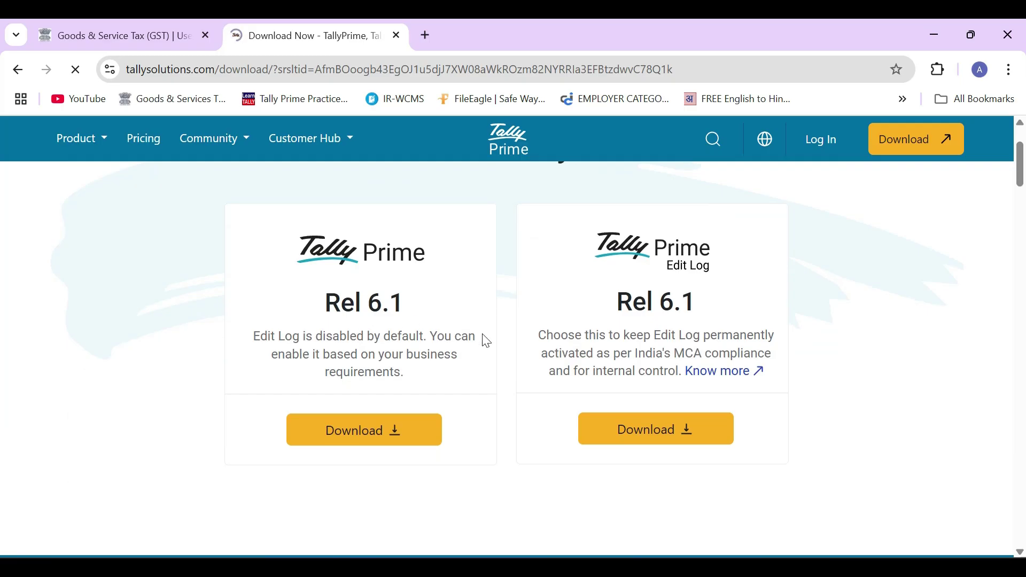
{"action": "scroll", "coordinate": [454, 366], "scroll_direction": "down", "scroll_amount": 3}
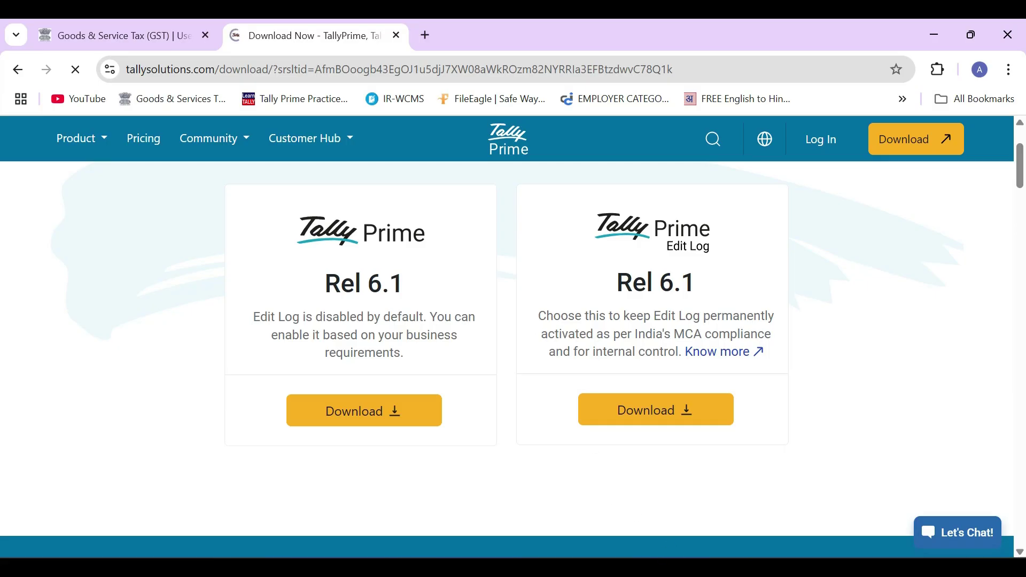
Step: Back in TallyPrime, check the notification that Release 6.1 is available, then bring up Help
{"action": "left_click", "coordinate": [688, 508]}
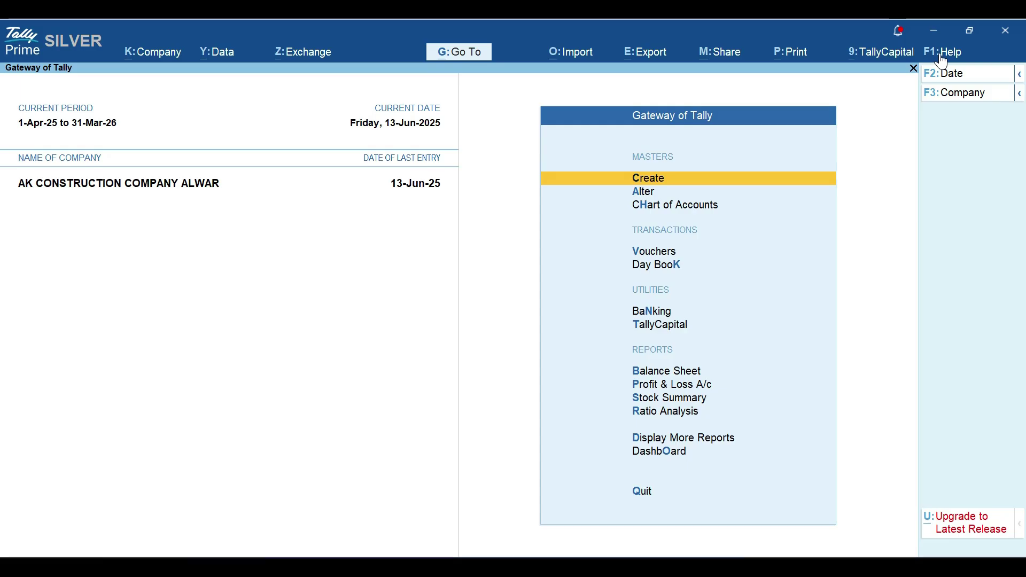
{"action": "left_click", "coordinate": [901, 37]}
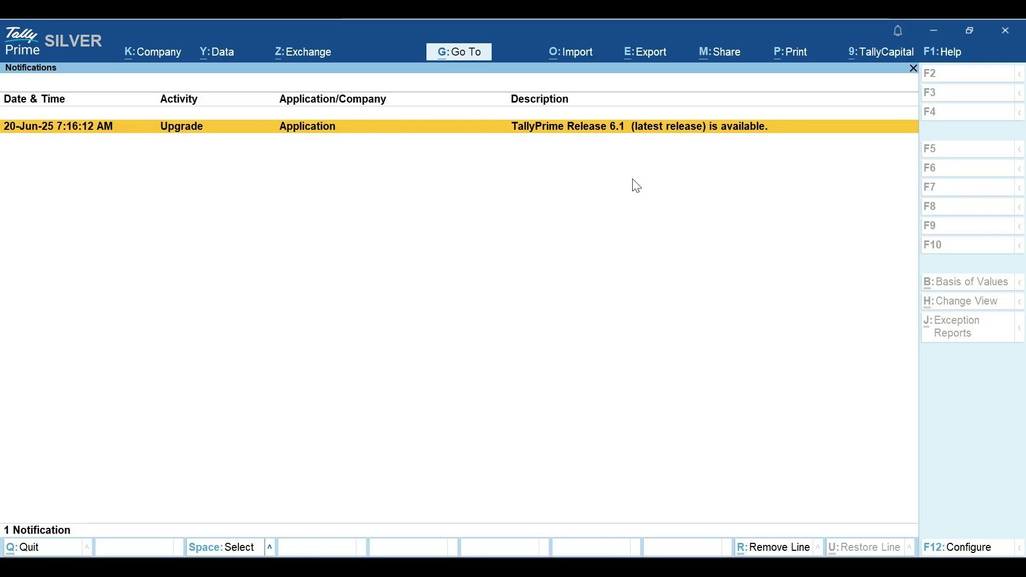
{"action": "key", "text": "Escape"}
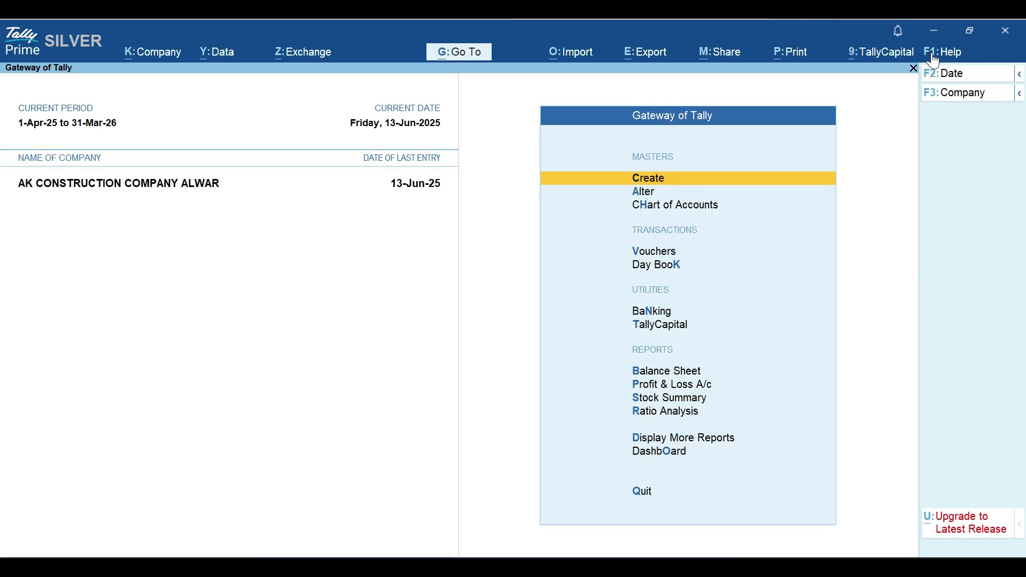
{"action": "key", "text": "F1"}
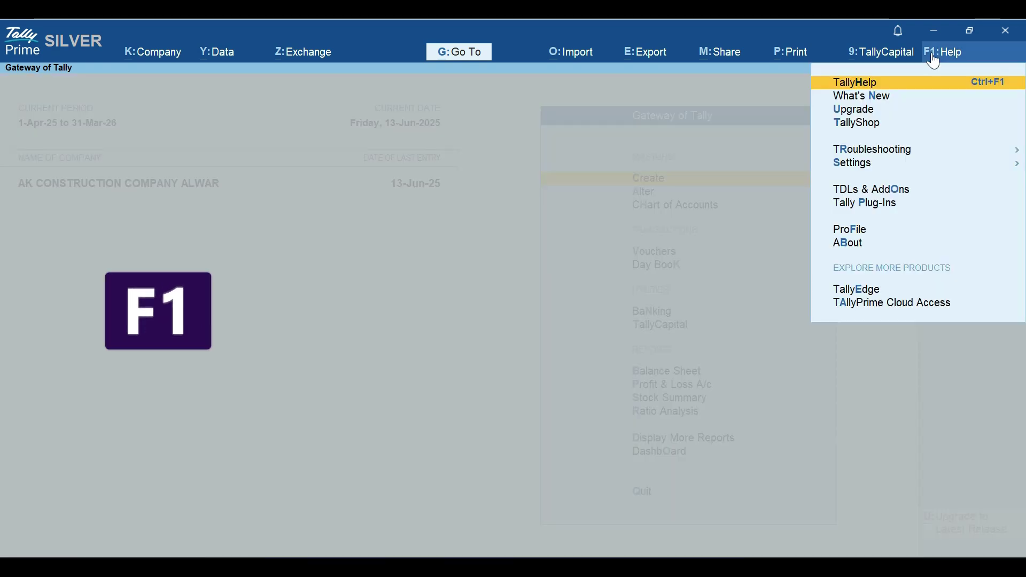
Step: In Product Update, set Show all releases to Yes and check Release 6.1 is available to download
{"action": "left_click", "coordinate": [858, 110]}
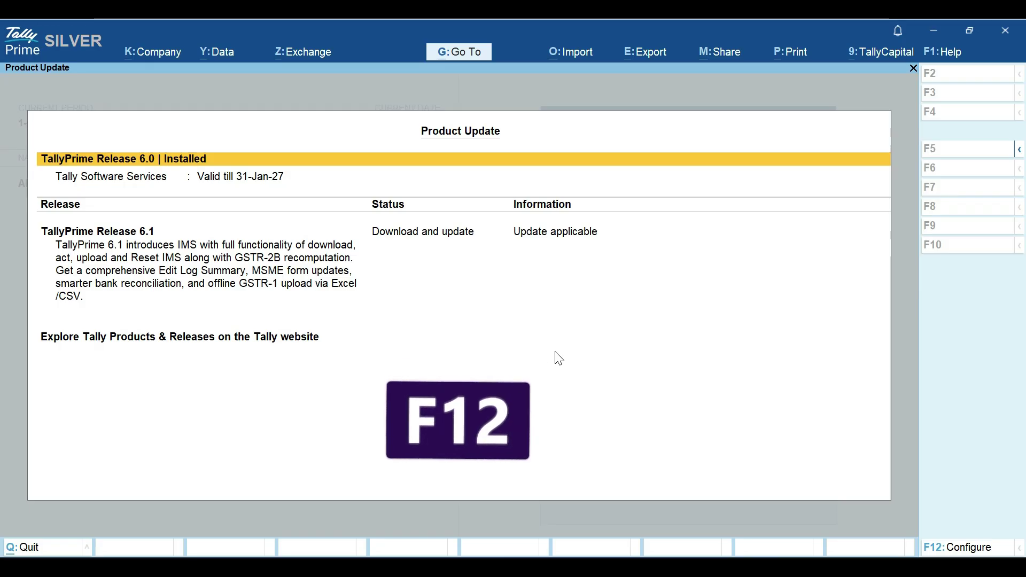
{"action": "left_click", "coordinate": [979, 546]}
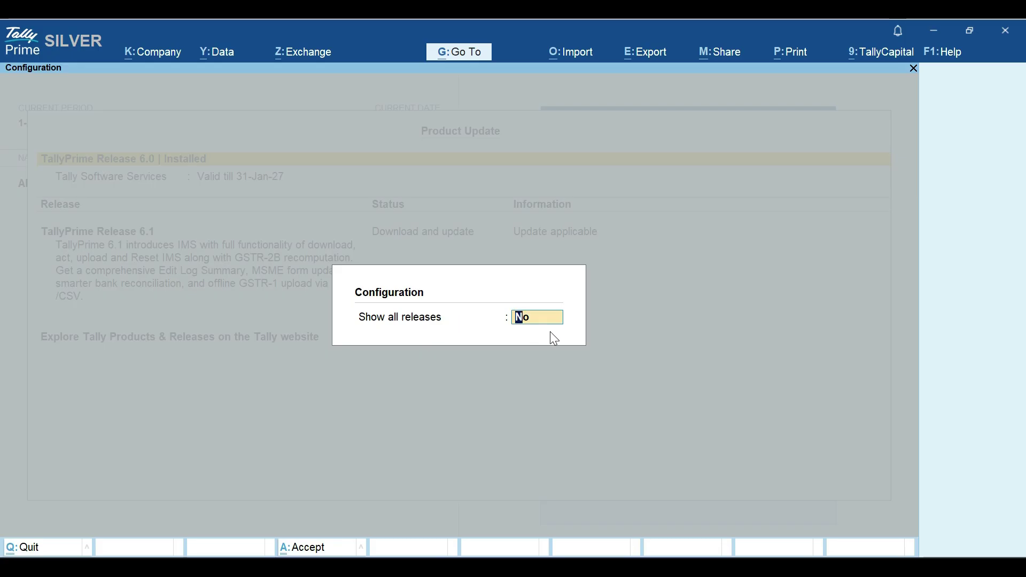
{"action": "type", "text": "y"}
{"action": "key", "text": "Return"}
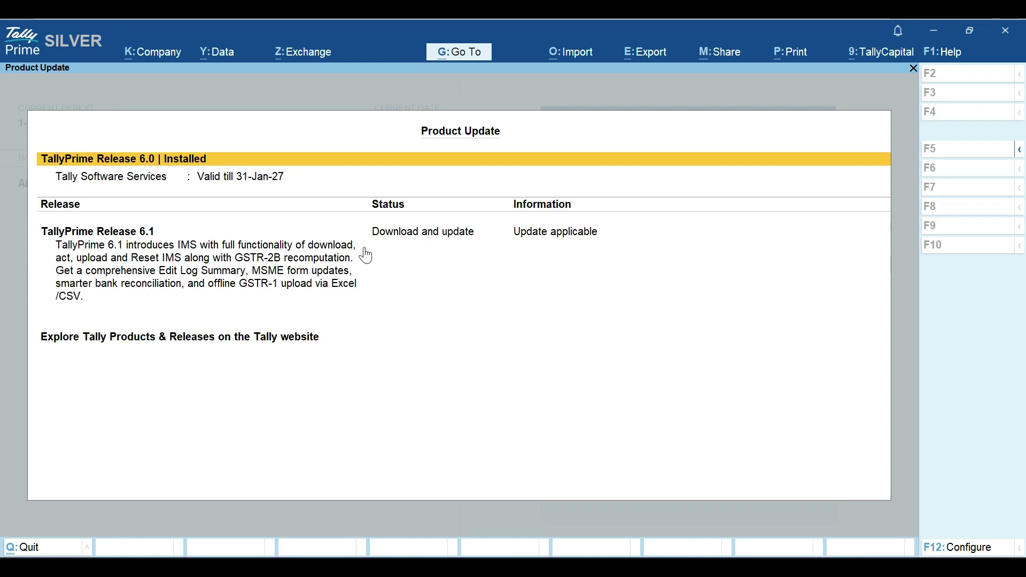
{"action": "key", "text": "Down"}
{"action": "key", "text": "Down"}
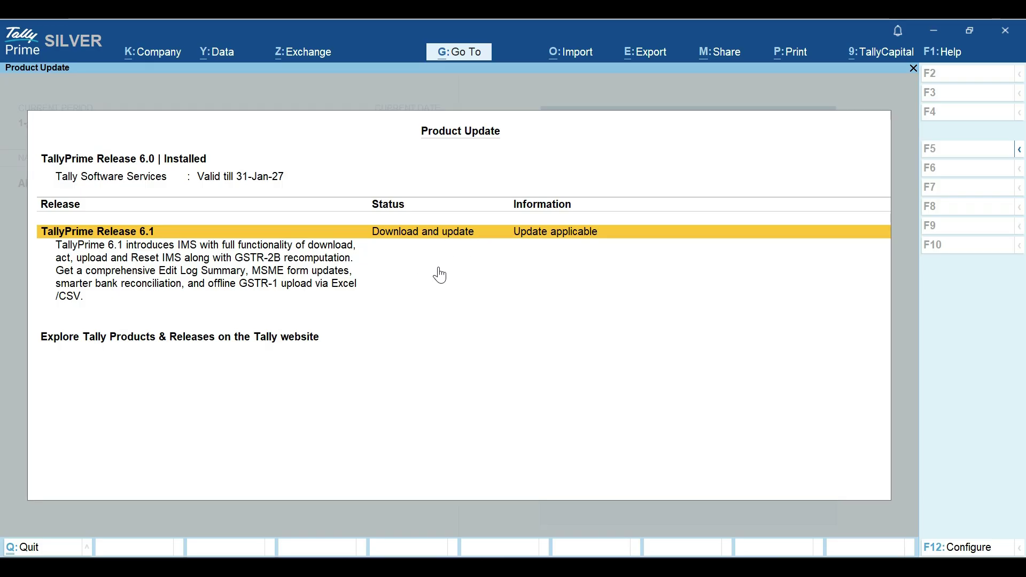
{"action": "key", "text": "Escape"}
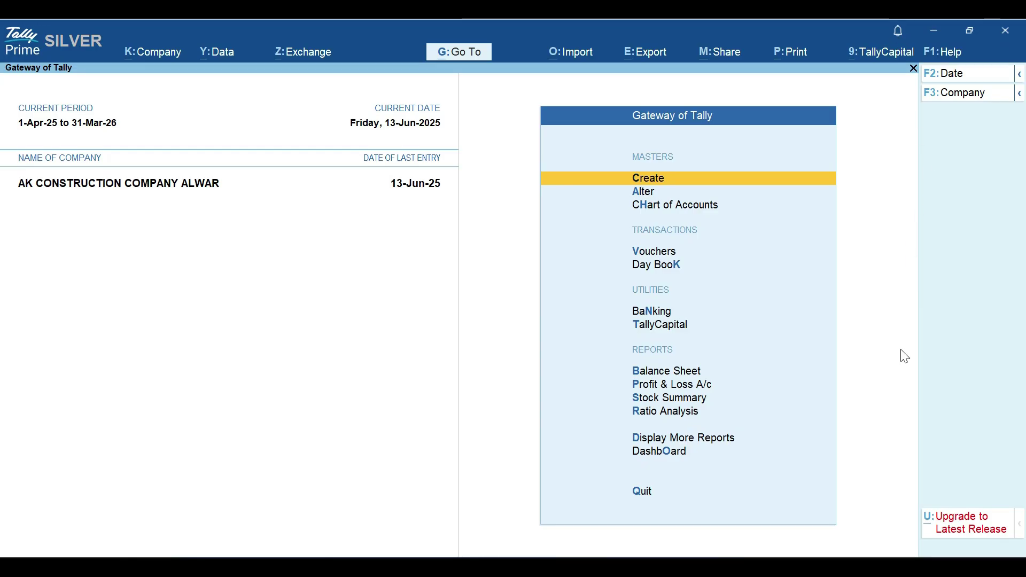
Step: Upgrade to Release 6.1 now and confirm until Setup Manager reports Update Successful
{"action": "left_click", "coordinate": [970, 529]}
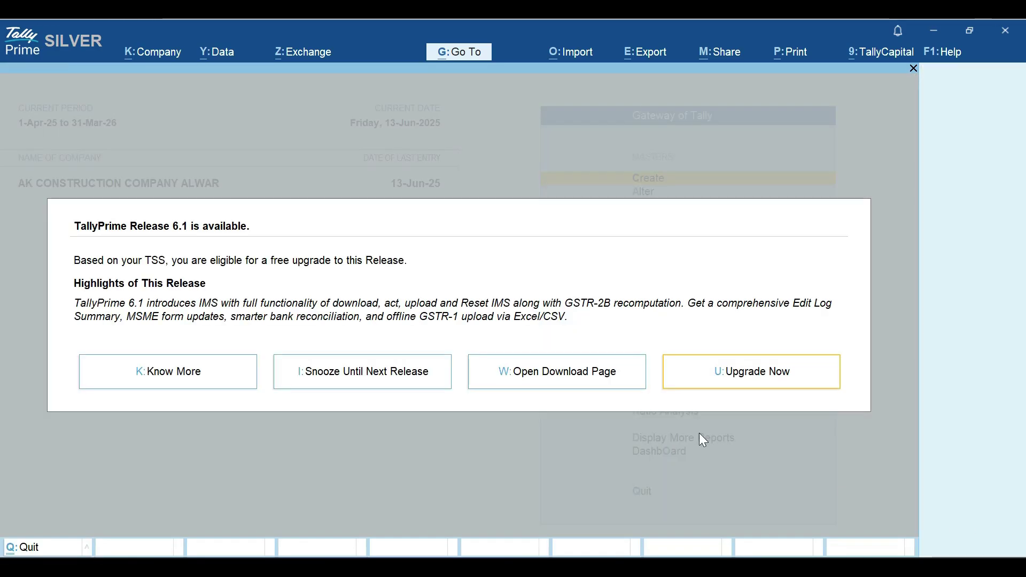
{"action": "left_click", "coordinate": [763, 374]}
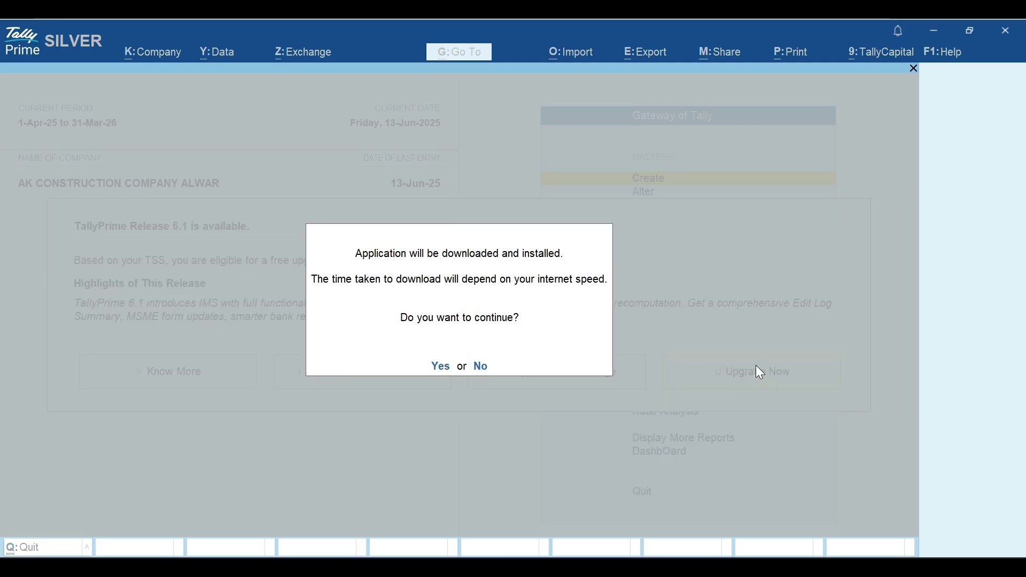
{"action": "left_click", "coordinate": [442, 369]}
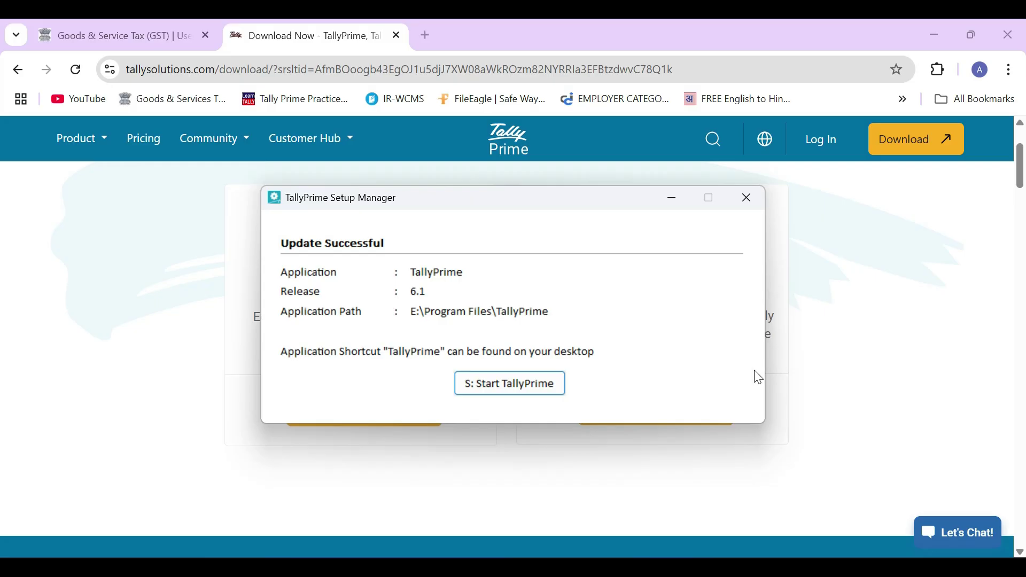
Step: Start the upgraded TallyPrime and confirm Help > About shows Release 6.1 (Latest)
{"action": "left_click", "coordinate": [513, 384]}
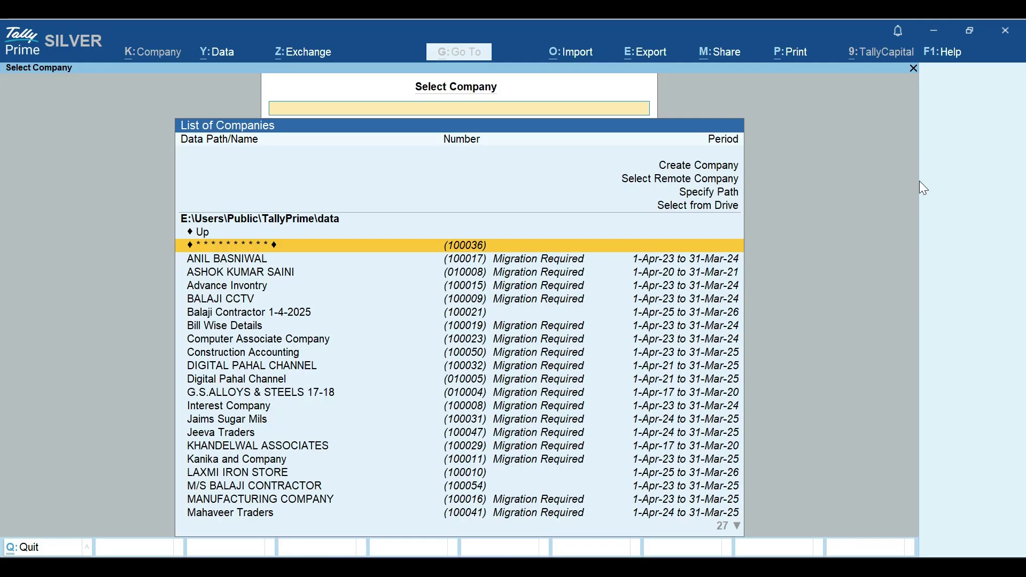
{"action": "left_click", "coordinate": [946, 51]}
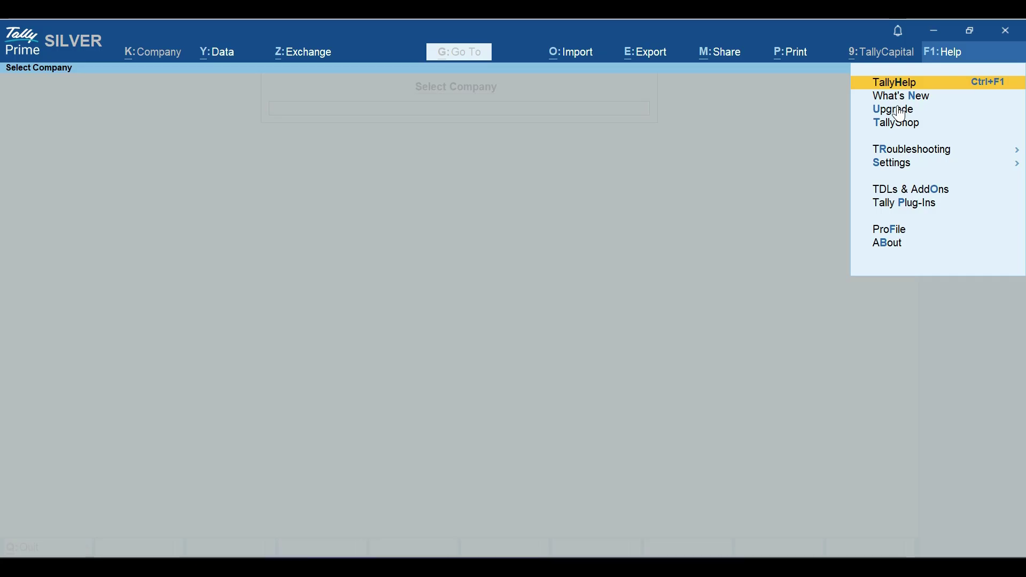
{"action": "left_click", "coordinate": [890, 244]}
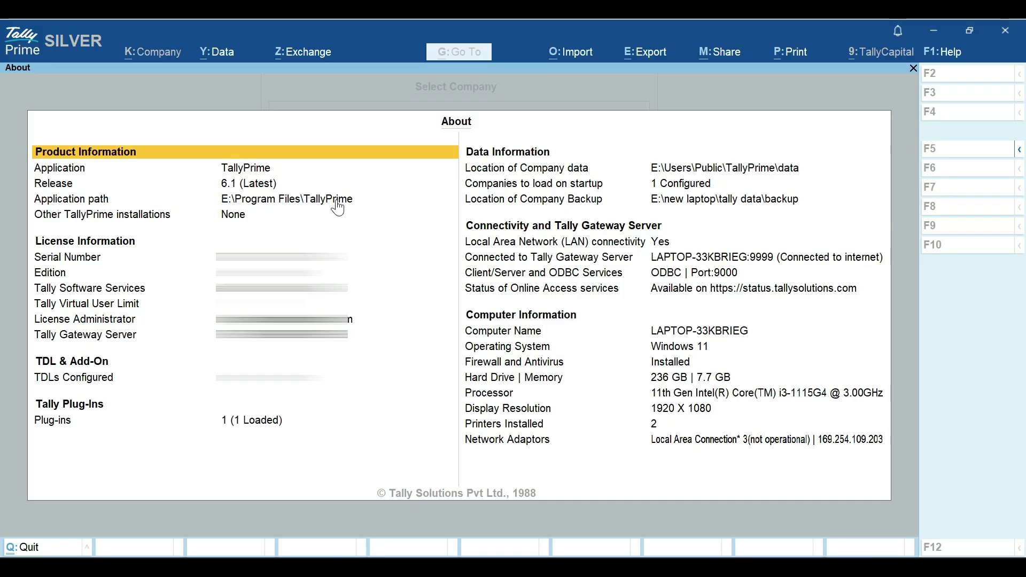
{"action": "key", "text": "Escape"}
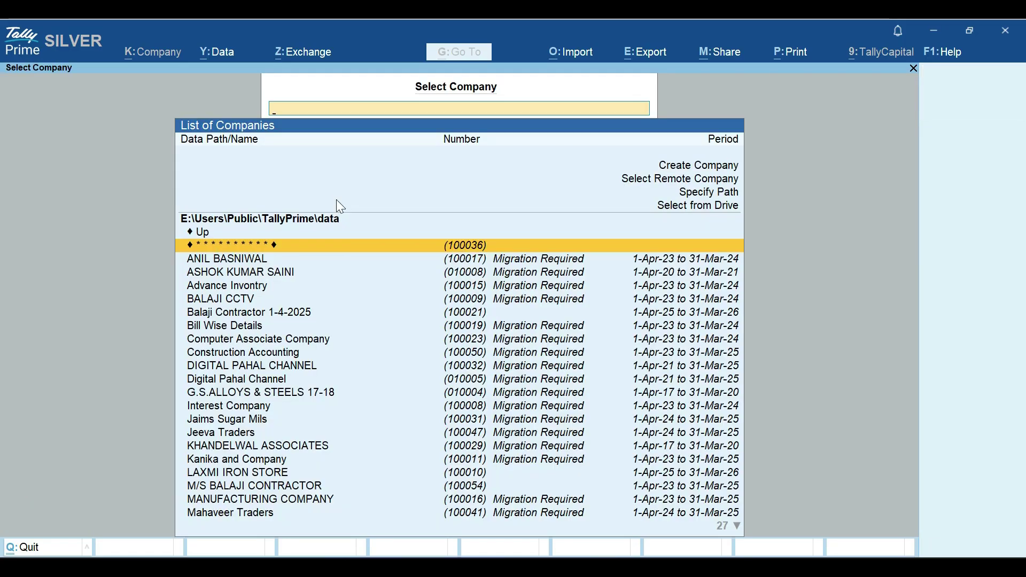
Step: Go up to the TallyPrime folder and open the regular parties company list
{"action": "key", "text": "Up"}
{"action": "key", "text": "Return"}
{"action": "key", "text": "Down"}
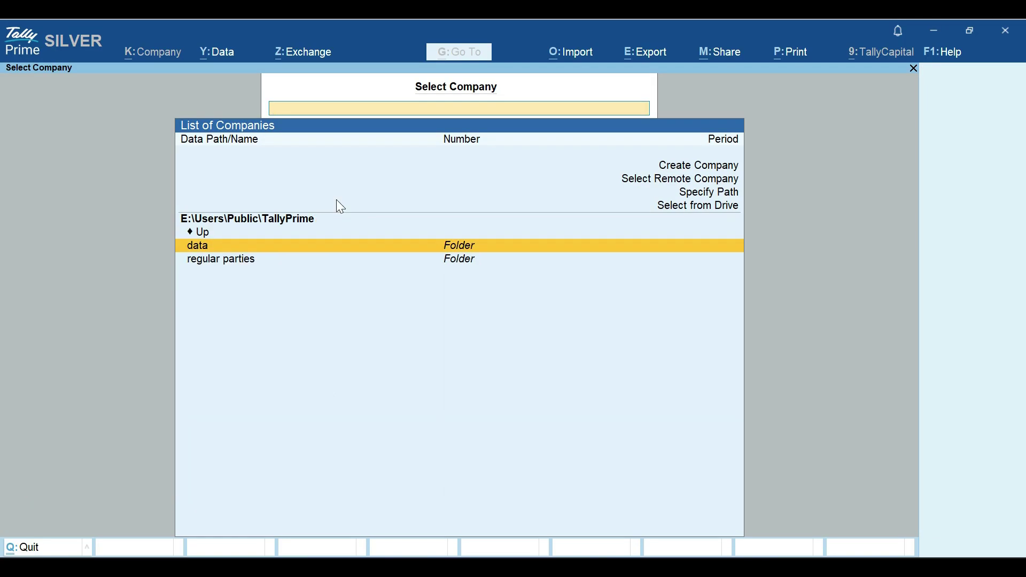
{"action": "key", "text": "Down"}
{"action": "key", "text": "Return"}
Step: Select AK CONSTRUCTION COMPANY ALWAR, enter the username and password, and load it overwriting the old backup
{"action": "key", "text": "Return"}
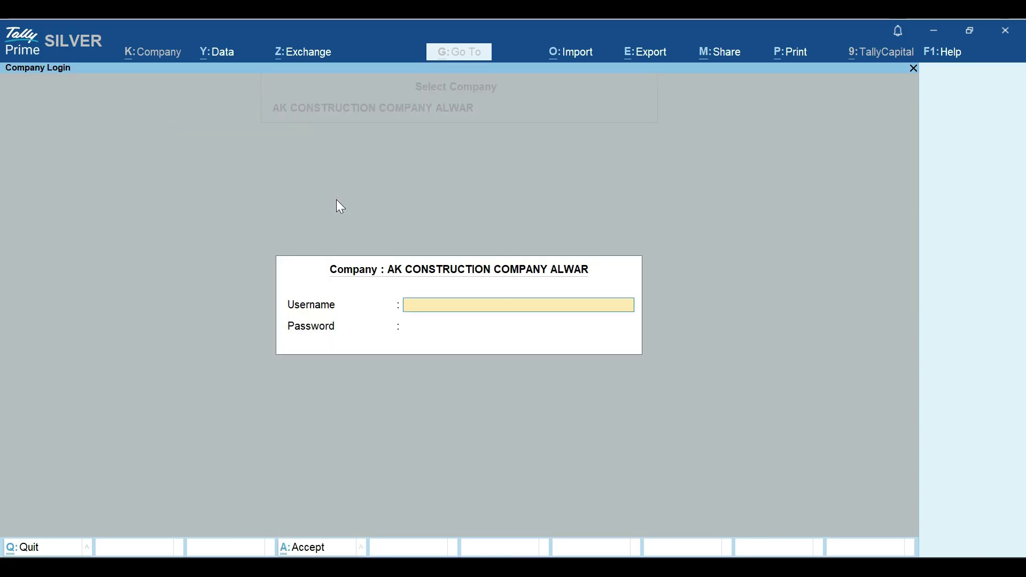
{"action": "key", "text": "Return"}
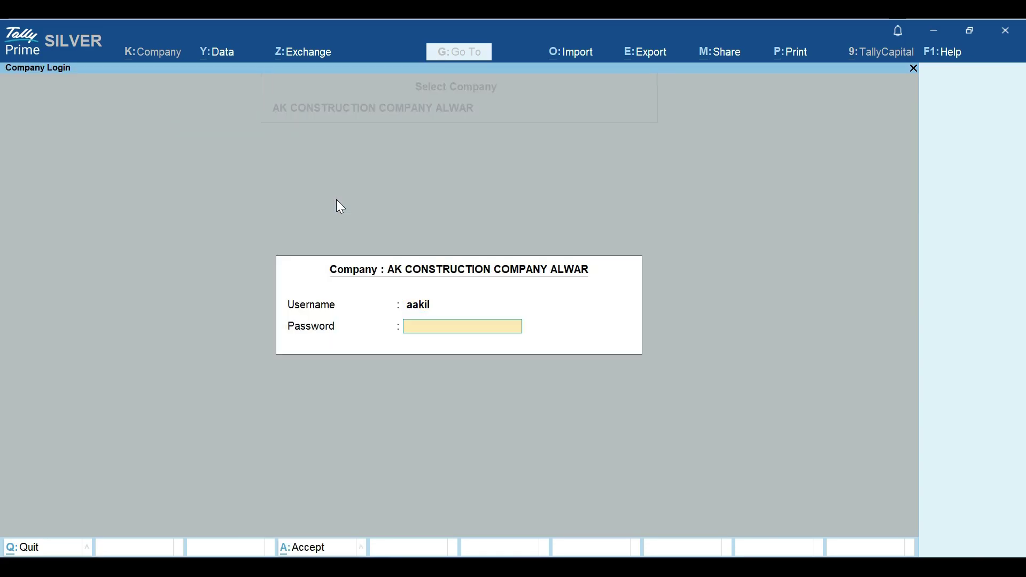
{"action": "key", "text": "Return"}
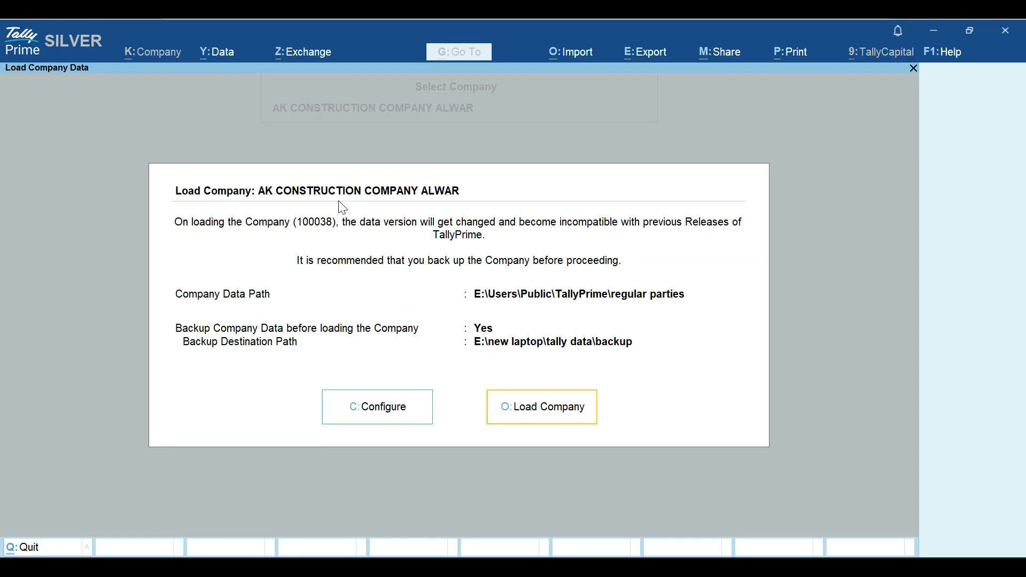
{"action": "left_click", "coordinate": [529, 418]}
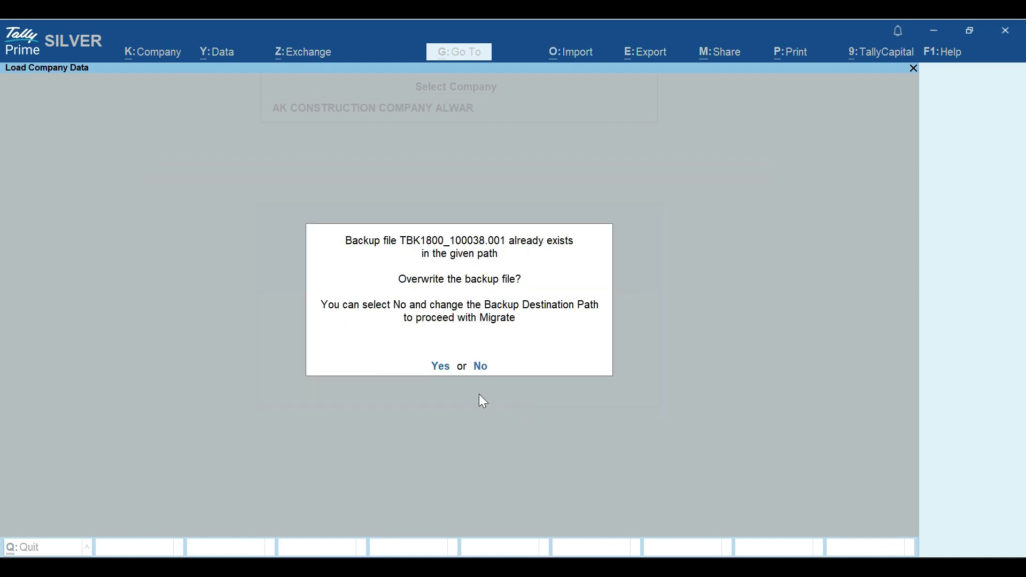
{"action": "left_click", "coordinate": [441, 368]}
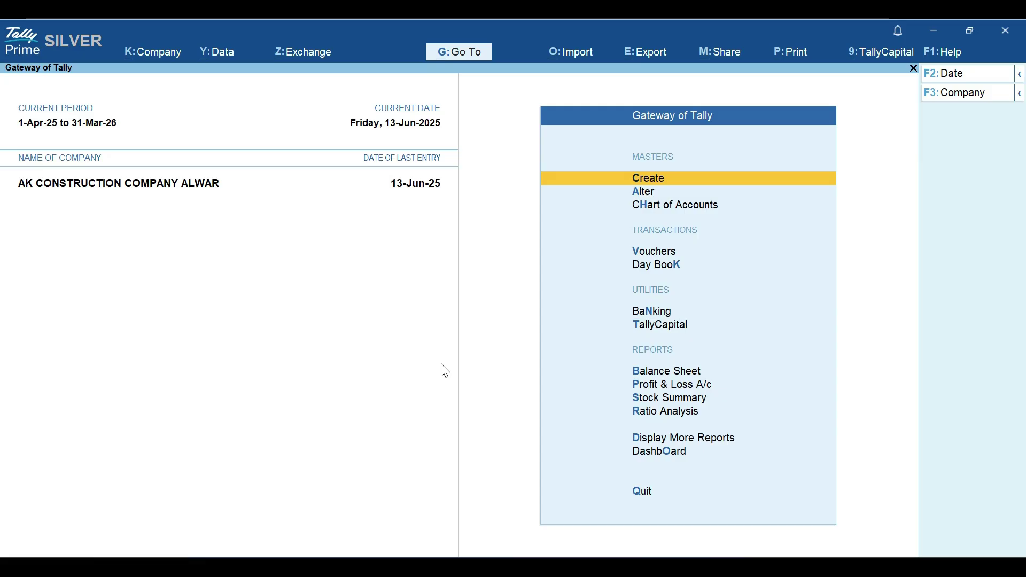
Step: Go through Display More Reports into GST Reports down to the Invoice Management System (IMS) entry
{"action": "key", "text": "Down"}
{"action": "key", "text": "Down"}
{"action": "key", "text": "Down"}
{"action": "key", "text": "Down"}
{"action": "key", "text": "Down"}
{"action": "key", "text": "Down"}
{"action": "key", "text": "Down"}
{"action": "key", "text": "Down"}
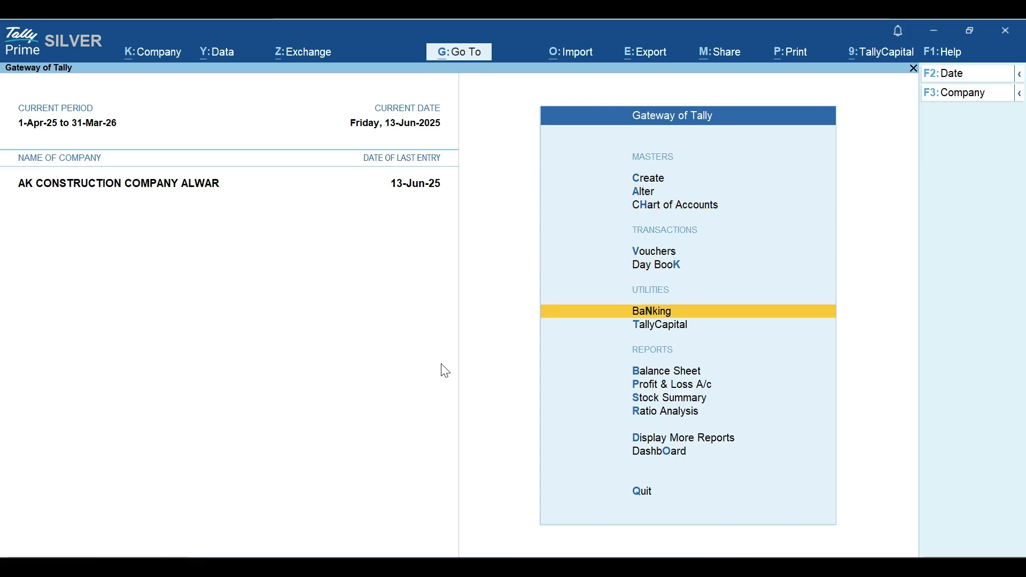
{"action": "key", "text": "Down"}
{"action": "key", "text": "Down"}
{"action": "key", "text": "Down"}
{"action": "key", "text": "Return"}
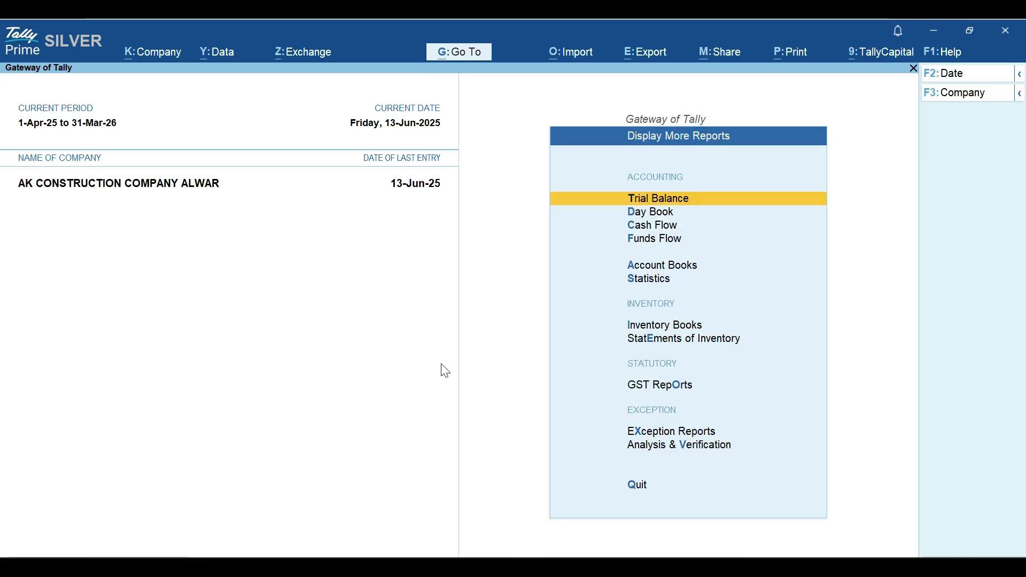
{"action": "key", "text": "Down"}
{"action": "key", "text": "Down"}
{"action": "key", "text": "Down"}
{"action": "key", "text": "Down"}
{"action": "key", "text": "Down"}
{"action": "key", "text": "Down"}
{"action": "key", "text": "Down"}
{"action": "key", "text": "Down"}
{"action": "key", "text": "Down"}
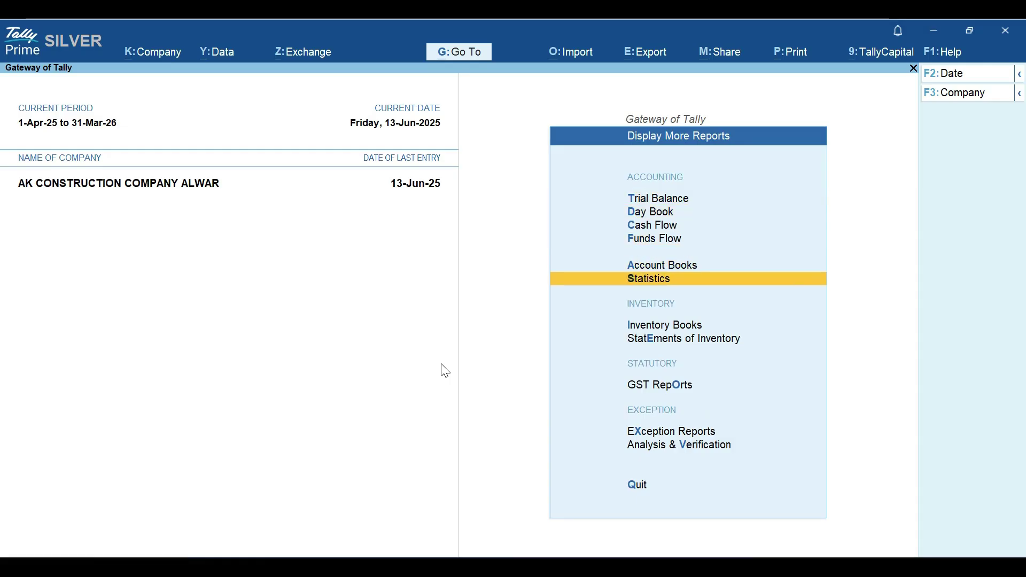
{"action": "key", "text": "Up"}
{"action": "key", "text": "Return"}
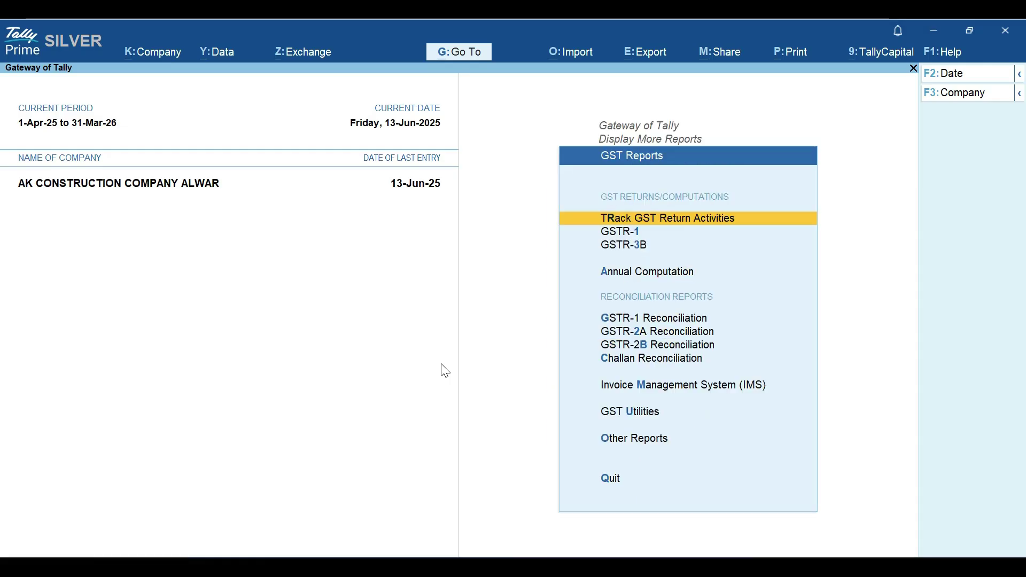
{"action": "key", "text": "Down"}
{"action": "key", "text": "Down"}
{"action": "key", "text": "Down"}
{"action": "key", "text": "Down"}
{"action": "key", "text": "Down"}
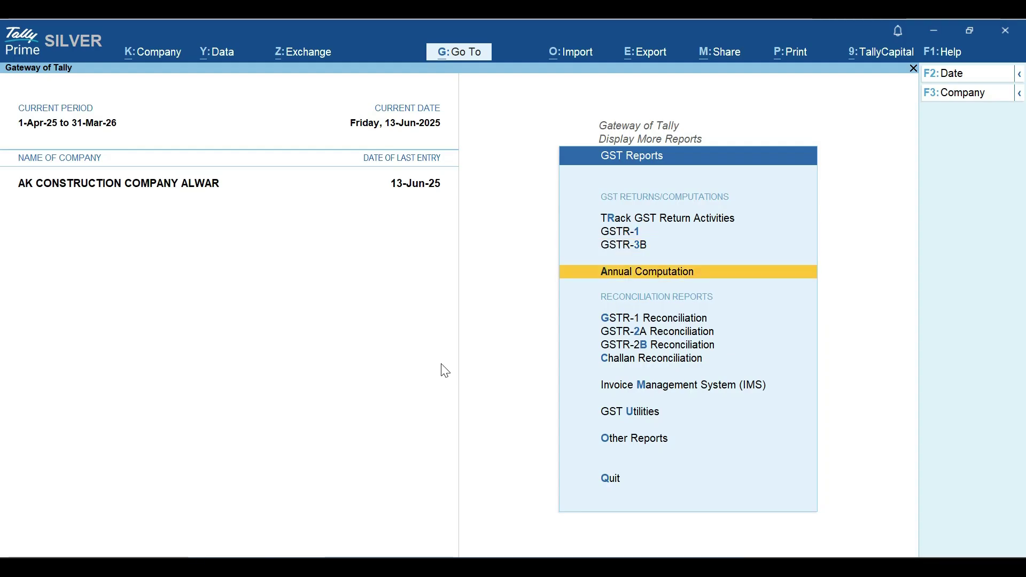
{"action": "key", "text": "Down"}
{"action": "key", "text": "Down"}
{"action": "key", "text": "Down"}
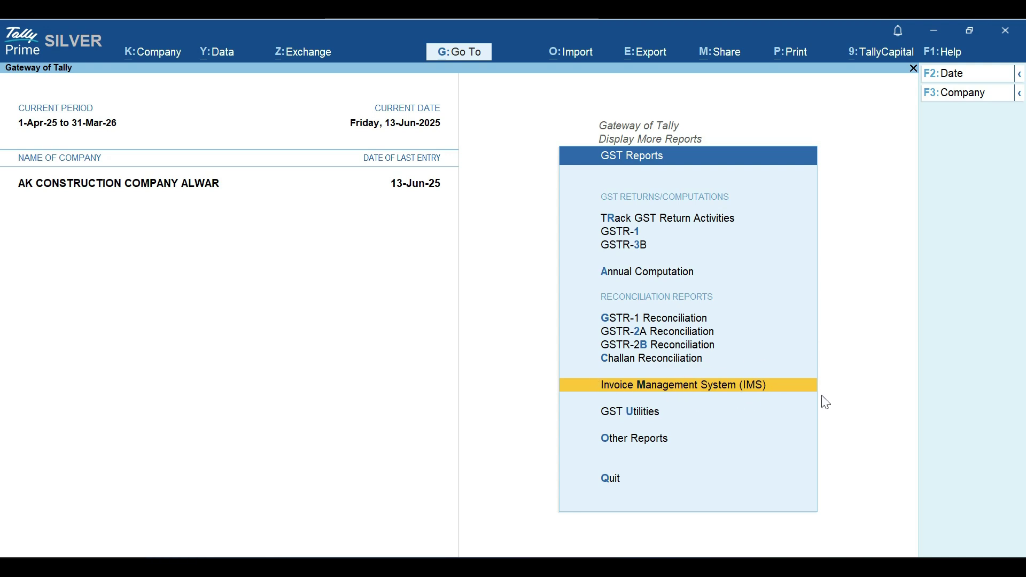
Step: Open the IMS Inward Supplies report, see it has no vouchers, and return to GSTR-1
{"action": "left_click", "coordinate": [681, 385]}
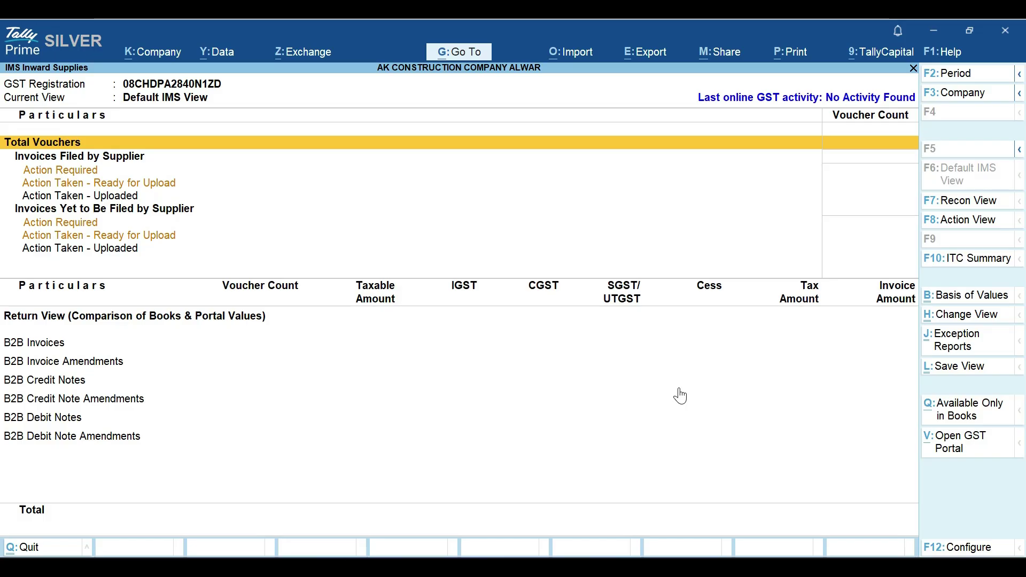
{"action": "key", "text": "Escape"}
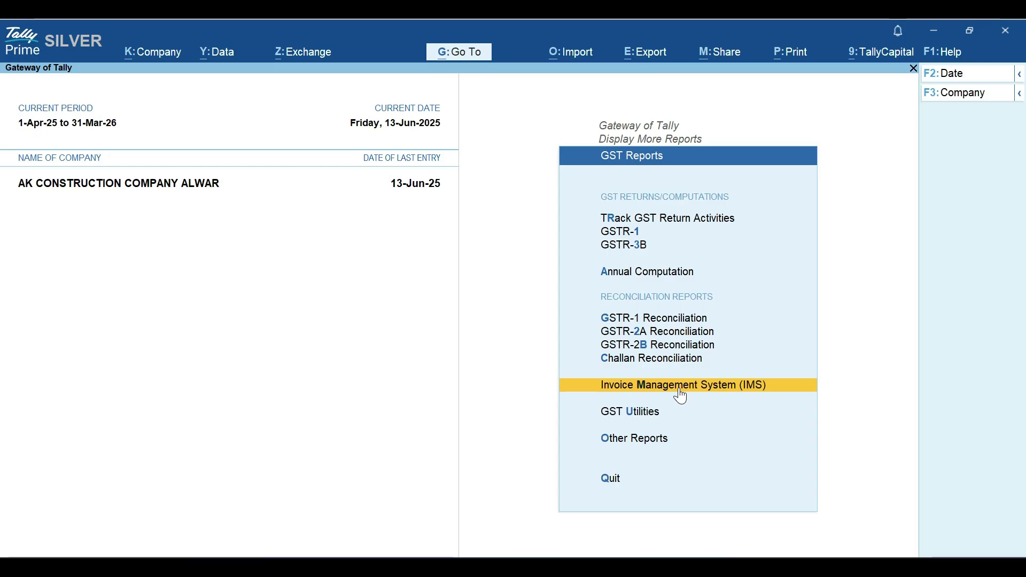
{"action": "key", "text": "Up"}
{"action": "key", "text": "Up"}
{"action": "key", "text": "Up"}
{"action": "key", "text": "Up"}
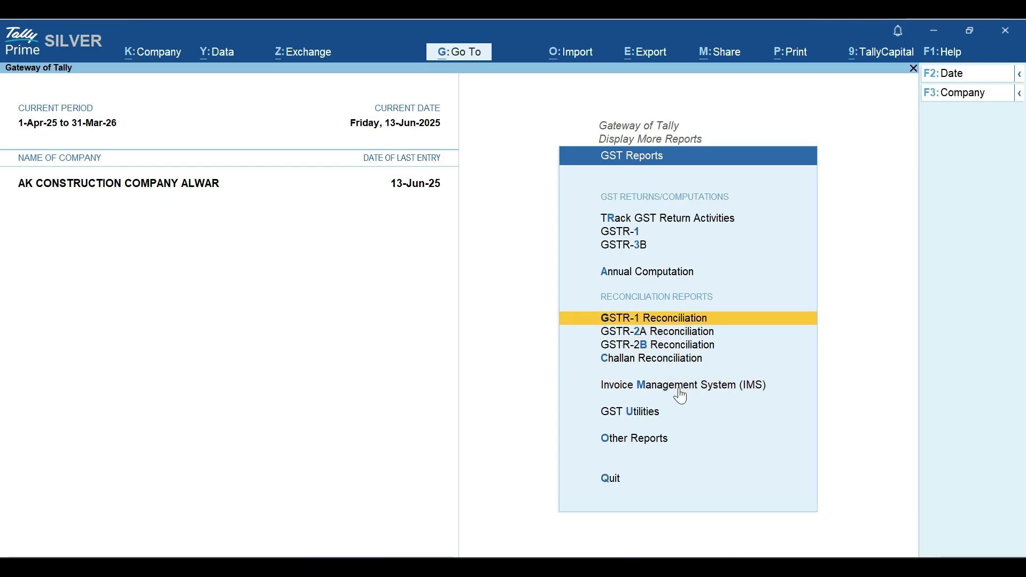
{"action": "key", "text": "Up"}
{"action": "key", "text": "Up"}
{"action": "key", "text": "Up"}
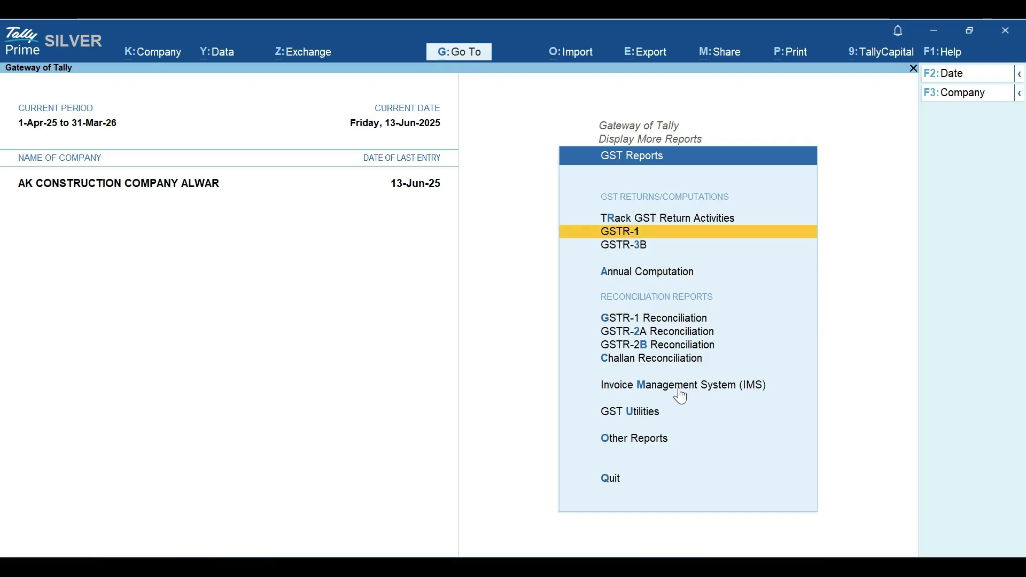
Step: Open GSTR-1 for 1-May-25 to 31-May-25, review its rows down to HSN Summary - 12, then press F11
{"action": "key", "text": "Return"}
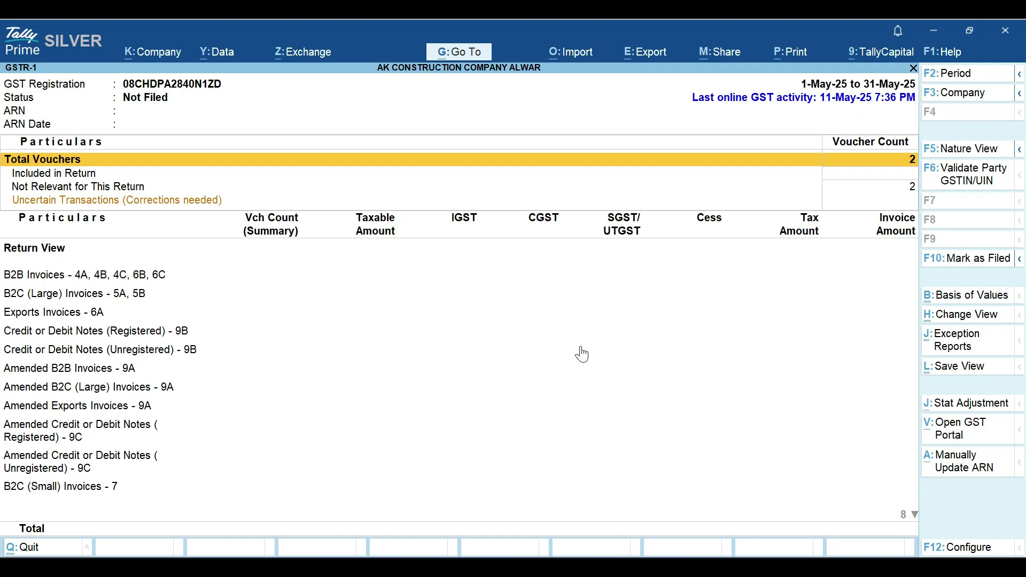
{"action": "key", "text": "Down"}
{"action": "key", "text": "Down"}
{"action": "key", "text": "Down"}
{"action": "key", "text": "Down"}
{"action": "key", "text": "Down"}
{"action": "key", "text": "Down"}
{"action": "key", "text": "Down"}
{"action": "key", "text": "Down"}
{"action": "key", "text": "Down"}
{"action": "key", "text": "Down"}
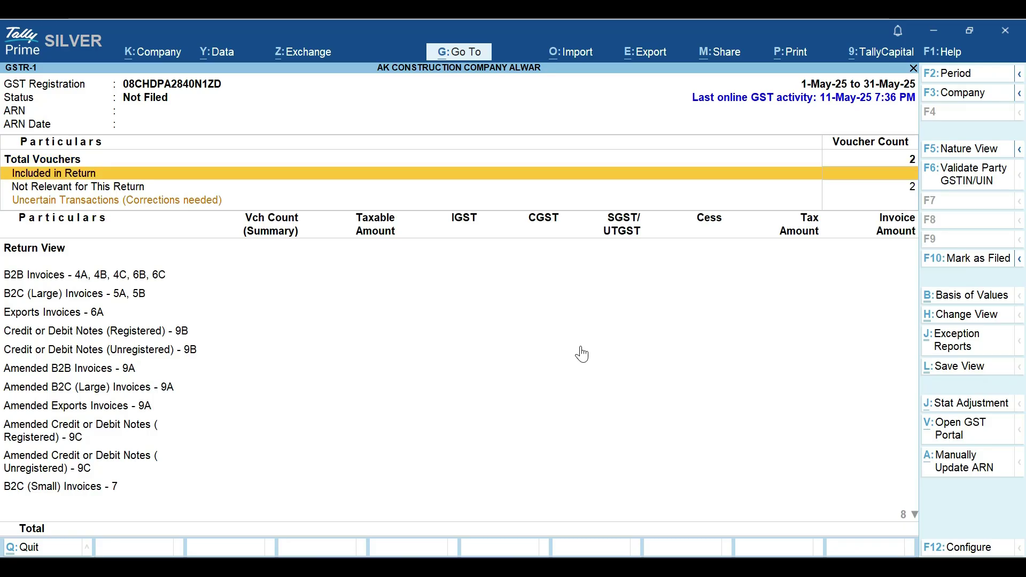
{"action": "key", "text": "Down"}
{"action": "key", "text": "Down"}
{"action": "key", "text": "Down"}
{"action": "key", "text": "Down"}
{"action": "key", "text": "Down"}
{"action": "key", "text": "Down"}
{"action": "key", "text": "Down"}
{"action": "key", "text": "Down"}
{"action": "key", "text": "Down"}
{"action": "key", "text": "Down"}
{"action": "key", "text": "Down"}
{"action": "key", "text": "Down"}
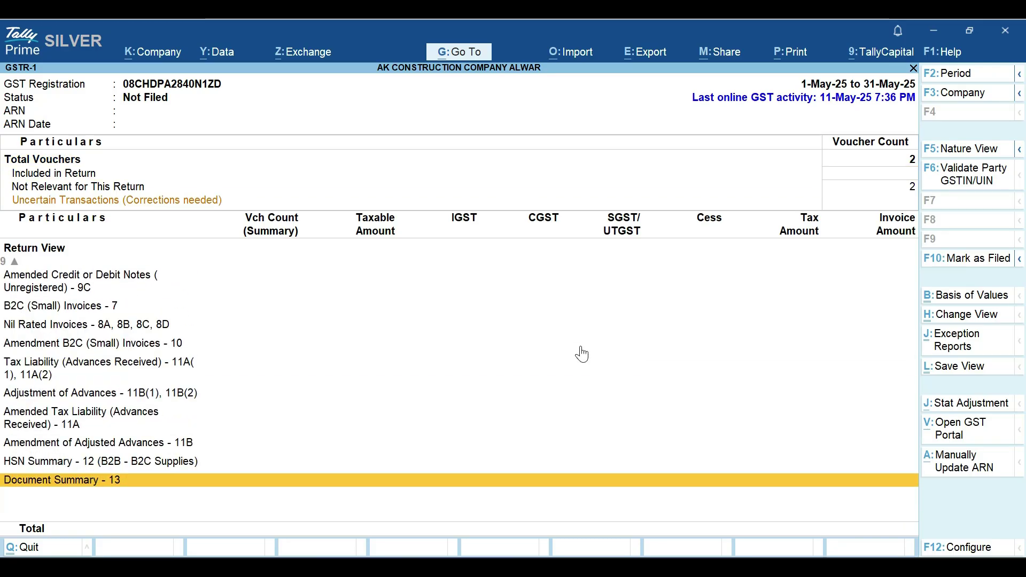
{"action": "key", "text": "Up"}
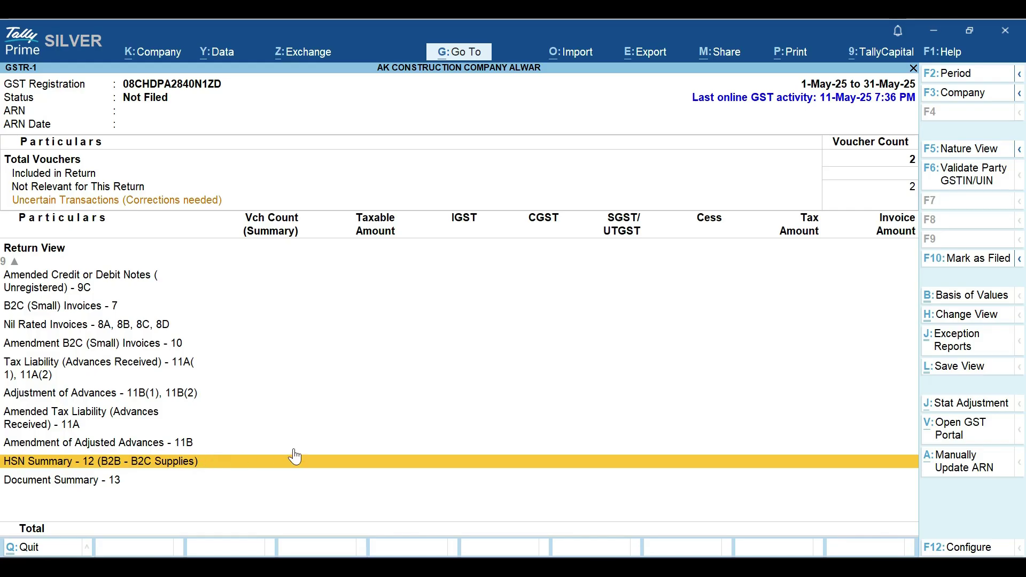
{"action": "key", "text": "F11"}
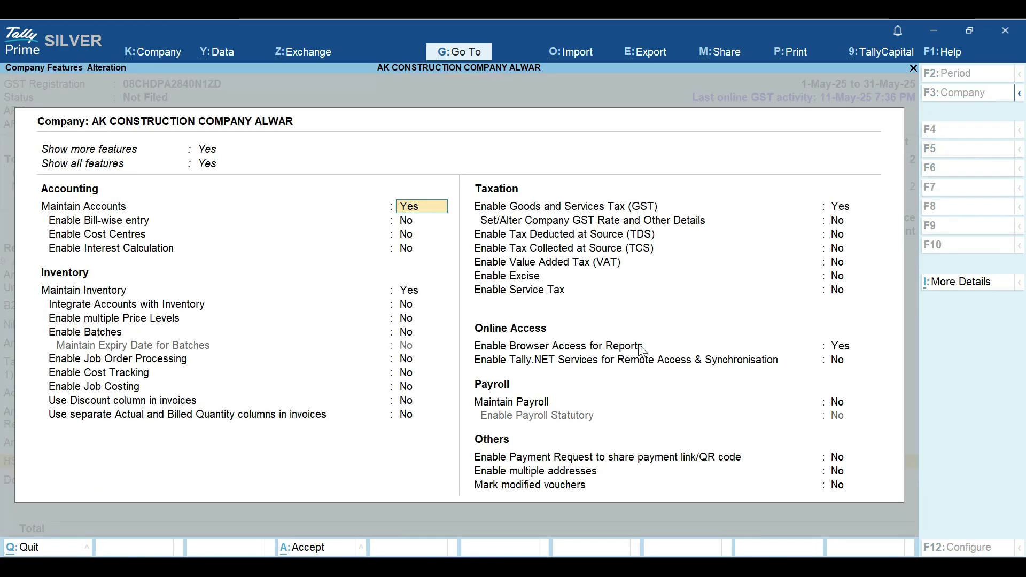
Step: Set 'Set/Alter Company GST Rate and Other Details' to Yes and, under Show More, make Separate B2B & B2C HSN Summary applicable from 1-May-25
{"action": "left_click", "coordinate": [840, 227]}
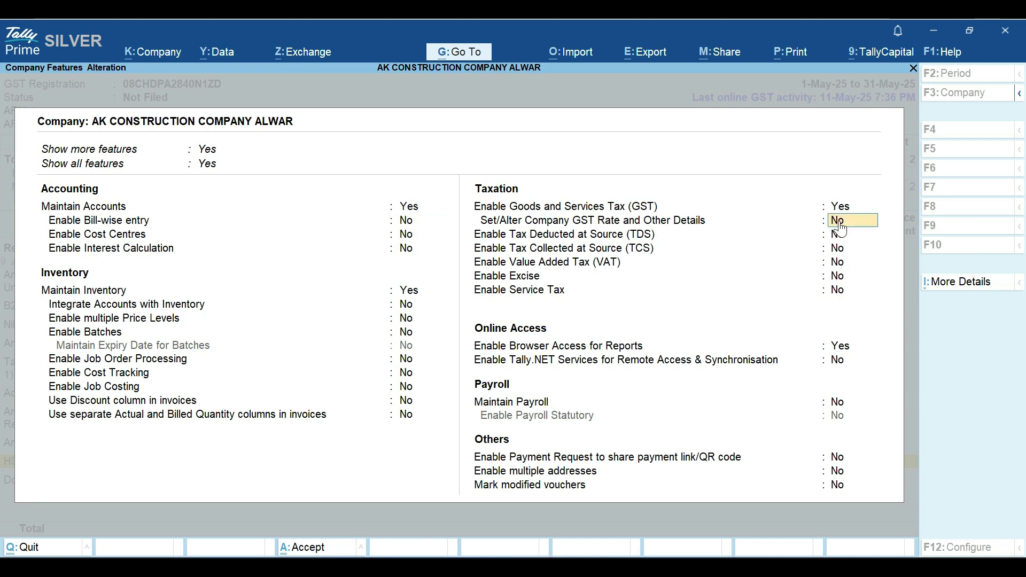
{"action": "type", "text": "y"}
{"action": "key", "text": "Return"}
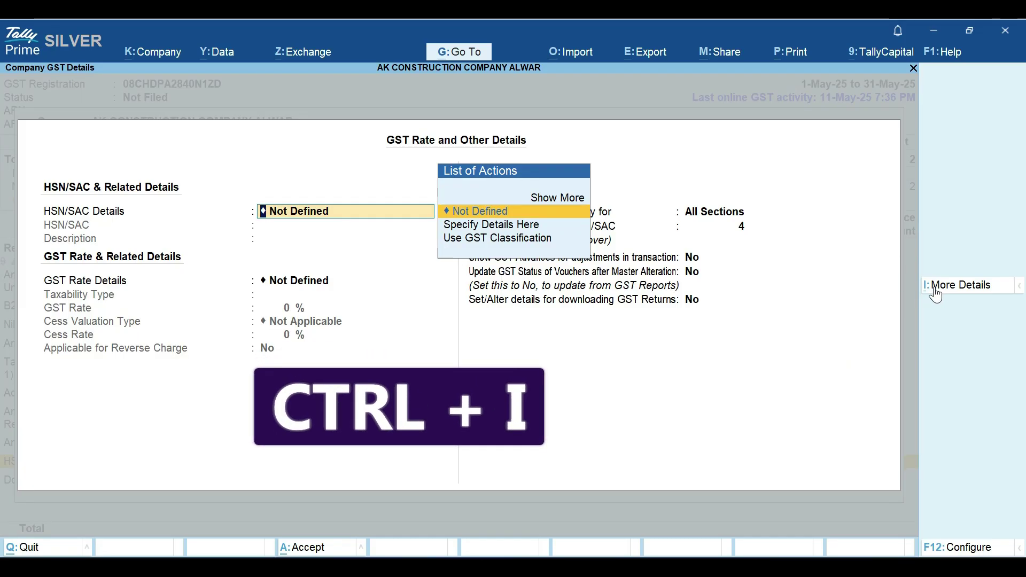
{"action": "left_click", "coordinate": [953, 292]}
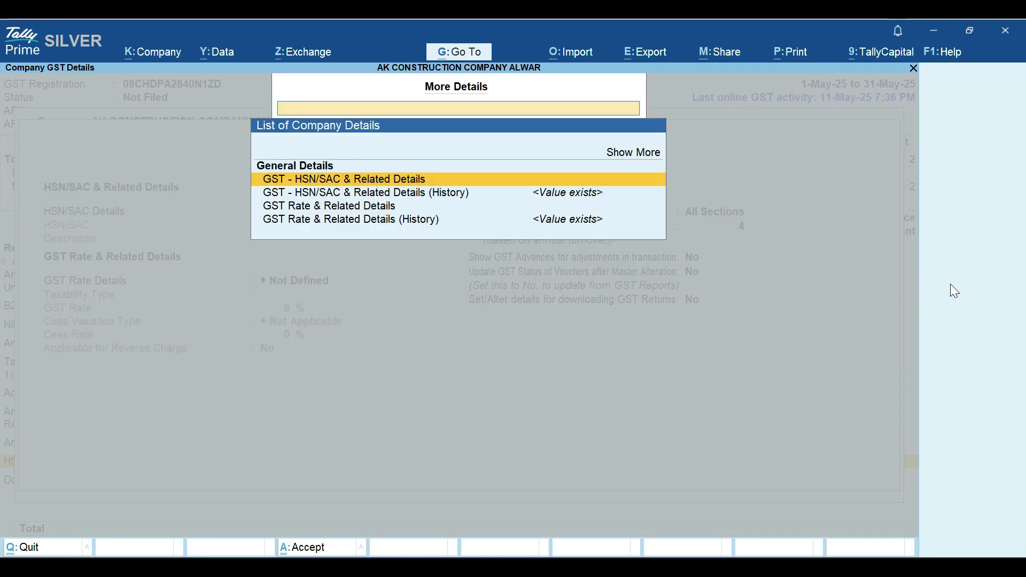
{"action": "key", "text": "Up"}
{"action": "key", "text": "Return"}
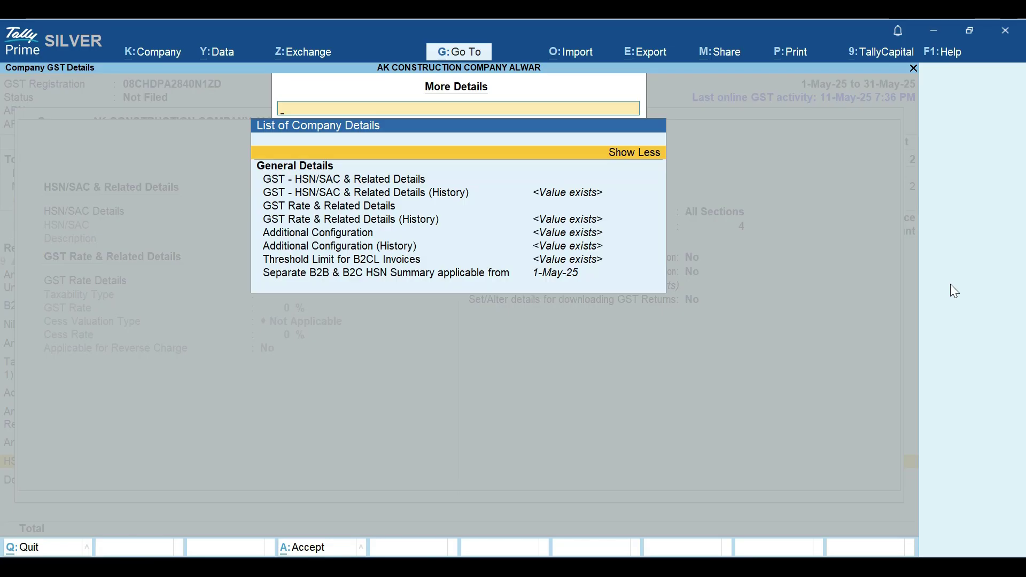
{"action": "key", "text": "Down"}
{"action": "key", "text": "Down"}
{"action": "key", "text": "Down"}
{"action": "key", "text": "Down"}
{"action": "key", "text": "Down"}
{"action": "key", "text": "Down"}
{"action": "key", "text": "Down"}
{"action": "key", "text": "Down"}
{"action": "key", "text": "Down"}
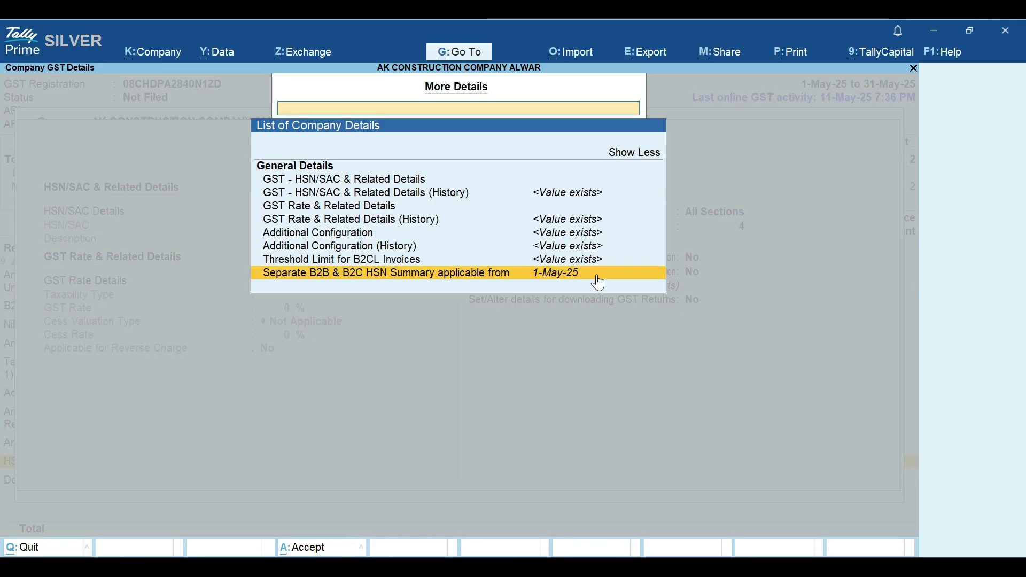
{"action": "left_click", "coordinate": [545, 279]}
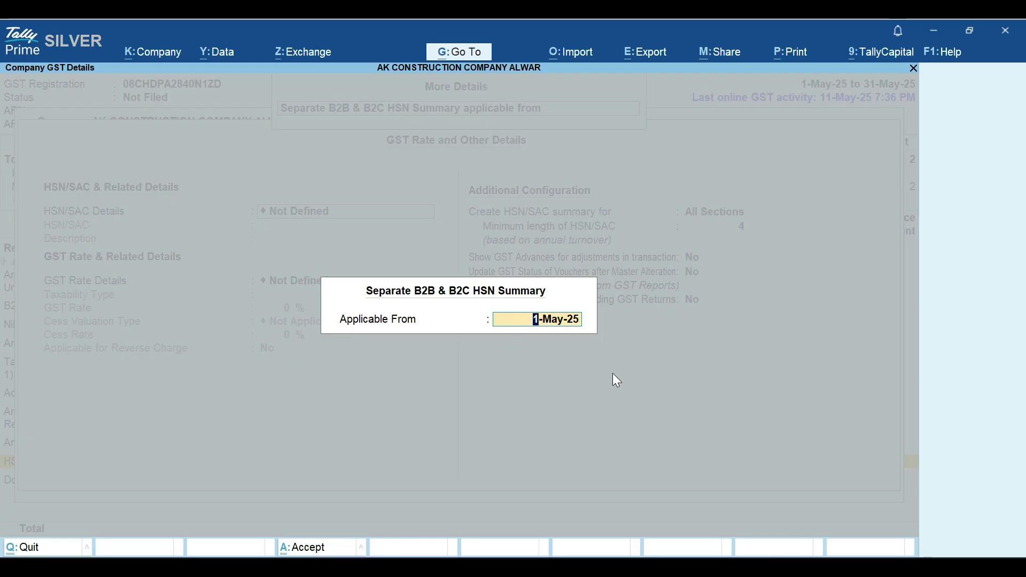
{"action": "key", "text": "Return"}
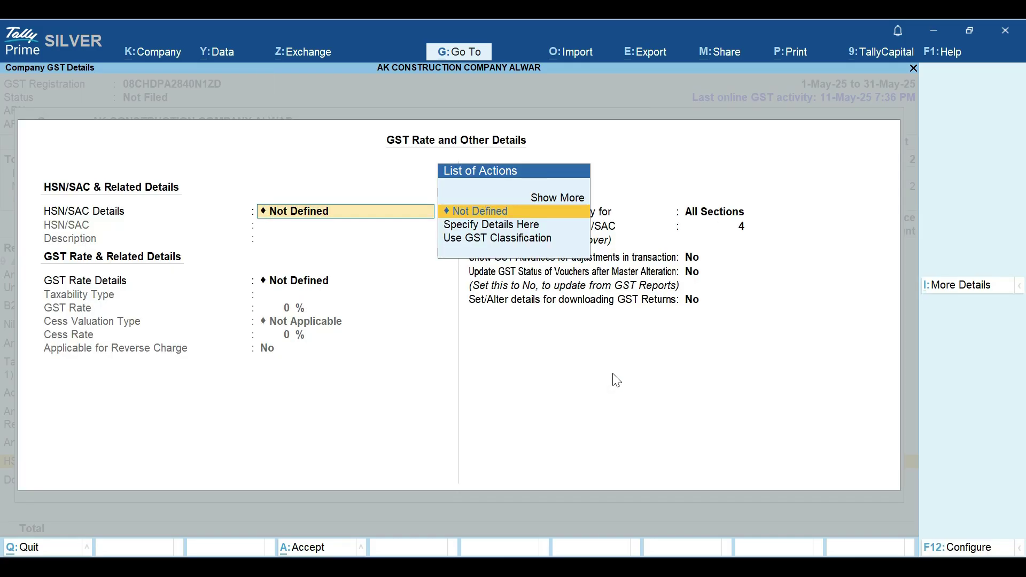
Step: Accept the GST rate and company feature forms, then open HSN Summary - 12 and find it empty
{"action": "key", "text": "ctrl+a"}
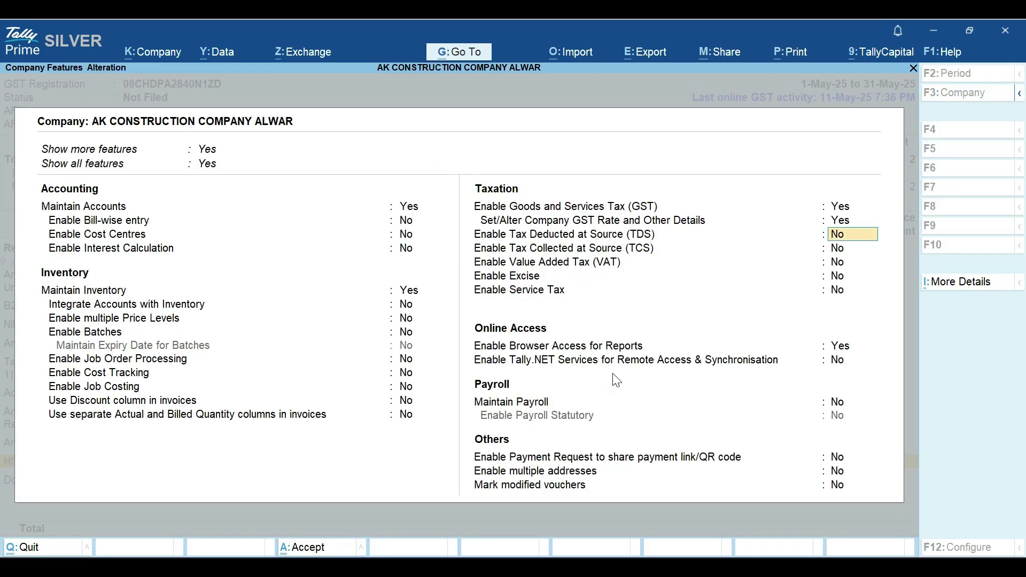
{"action": "key", "text": "ctrl+a"}
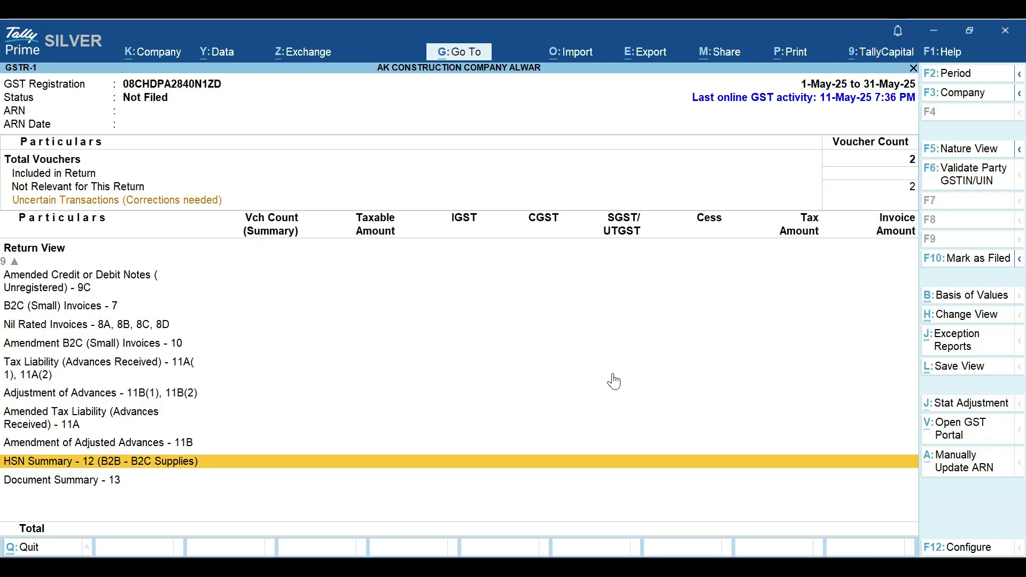
{"action": "key", "text": "Up"}
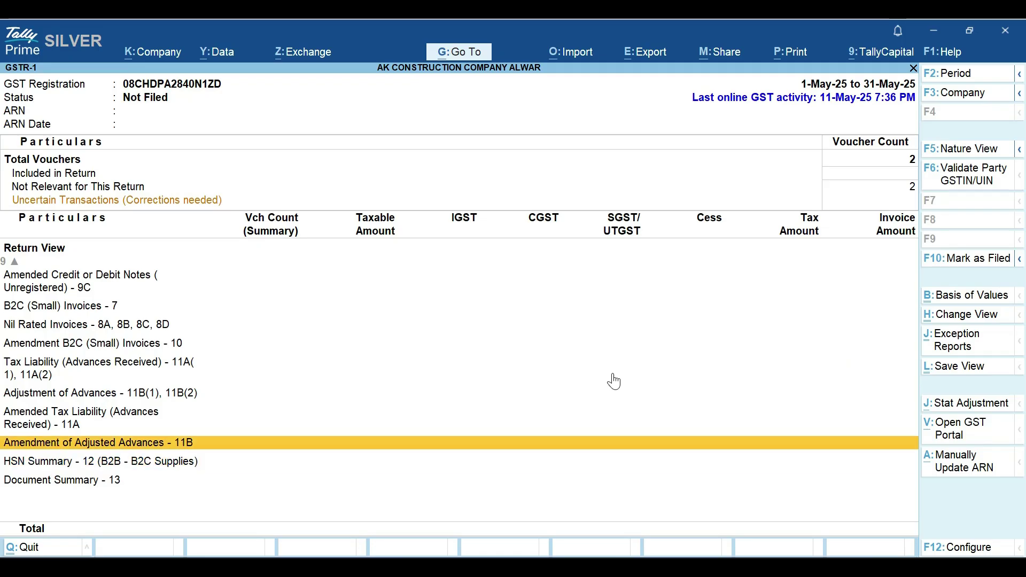
{"action": "key", "text": "Down"}
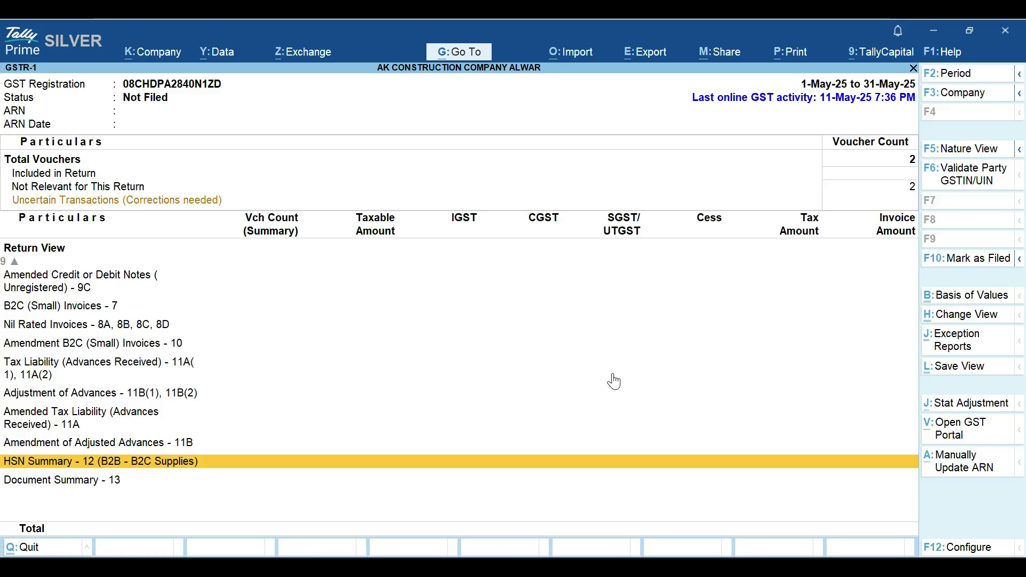
{"action": "key", "text": "Return"}
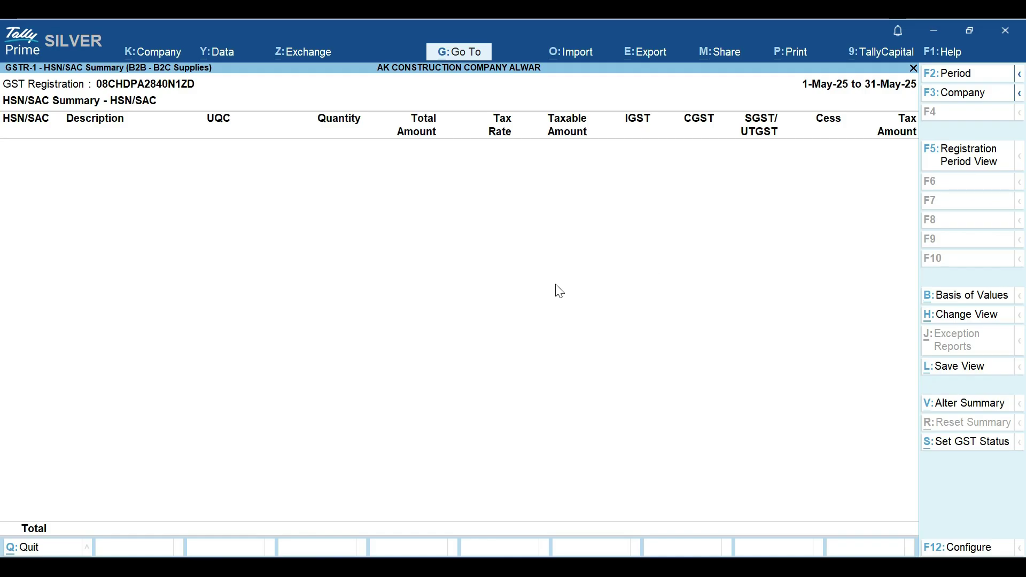
{"action": "key", "text": "ctrl"}
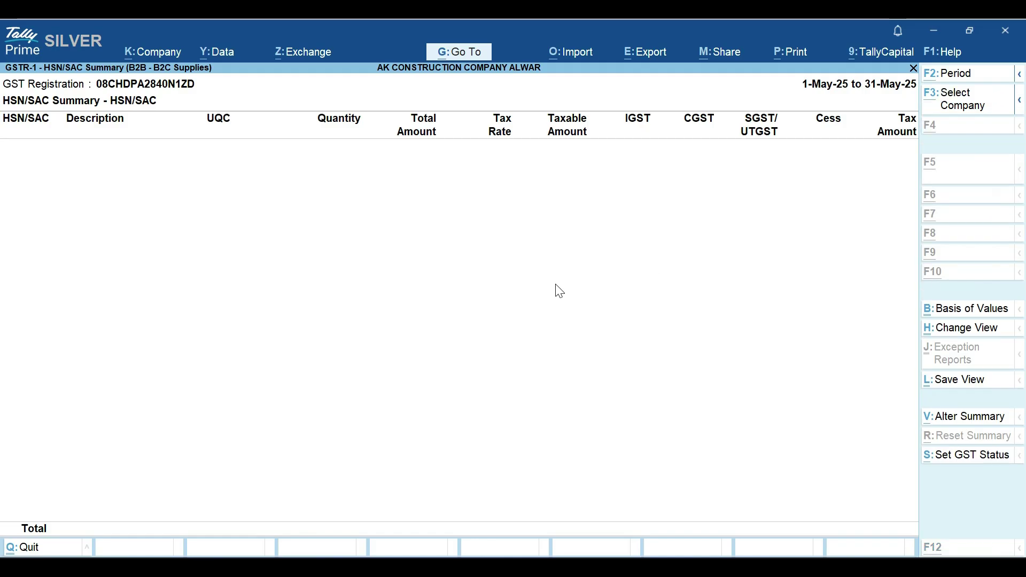
{"action": "key", "text": "Escape"}
Step: Close GSTR-1, then use F3 Select Company to search 'ya' and log in to YASH COMPUTER SOLUTION
{"action": "key", "text": "Escape"}
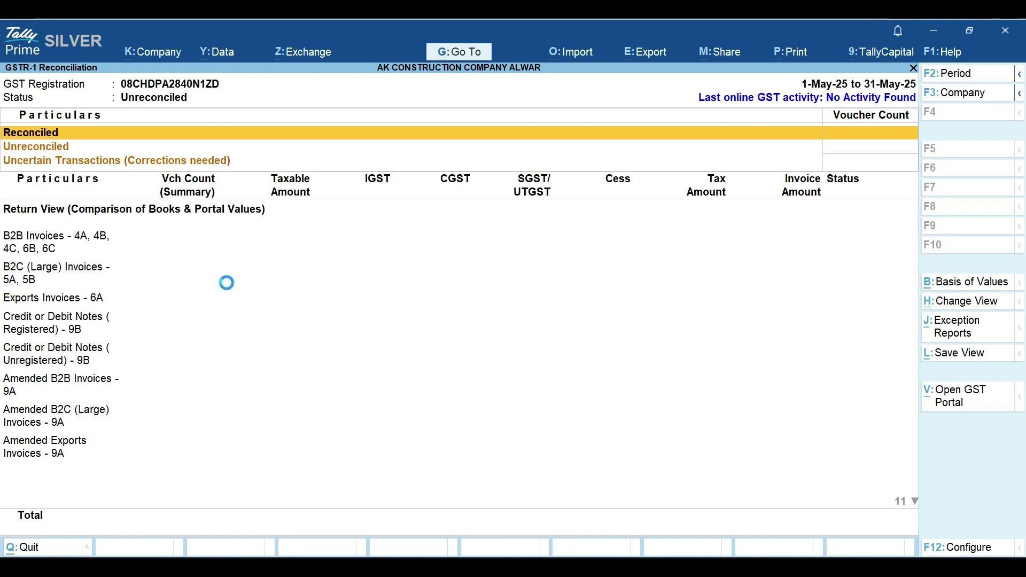
{"action": "key", "text": "Escape"}
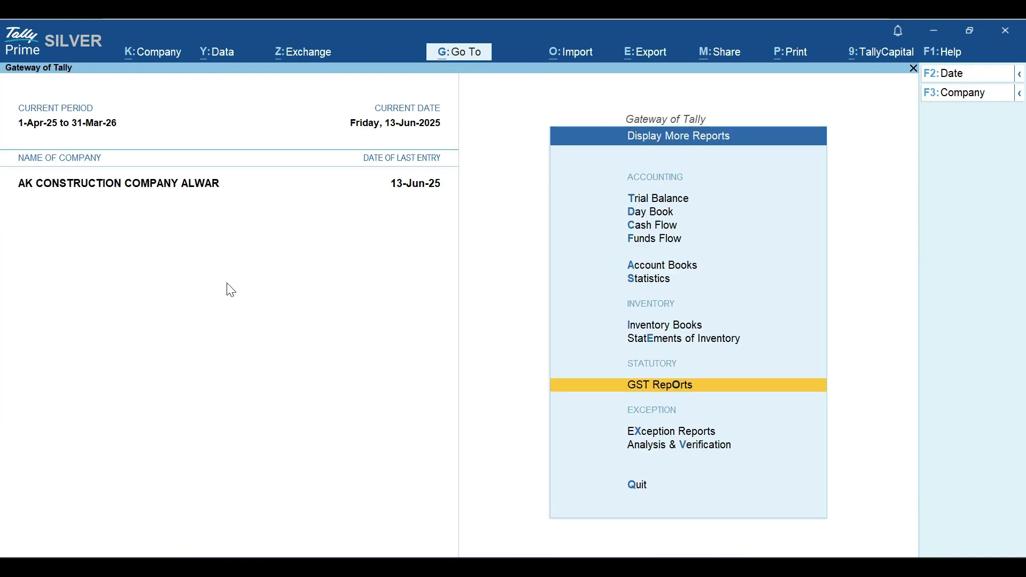
{"action": "key", "text": "Escape"}
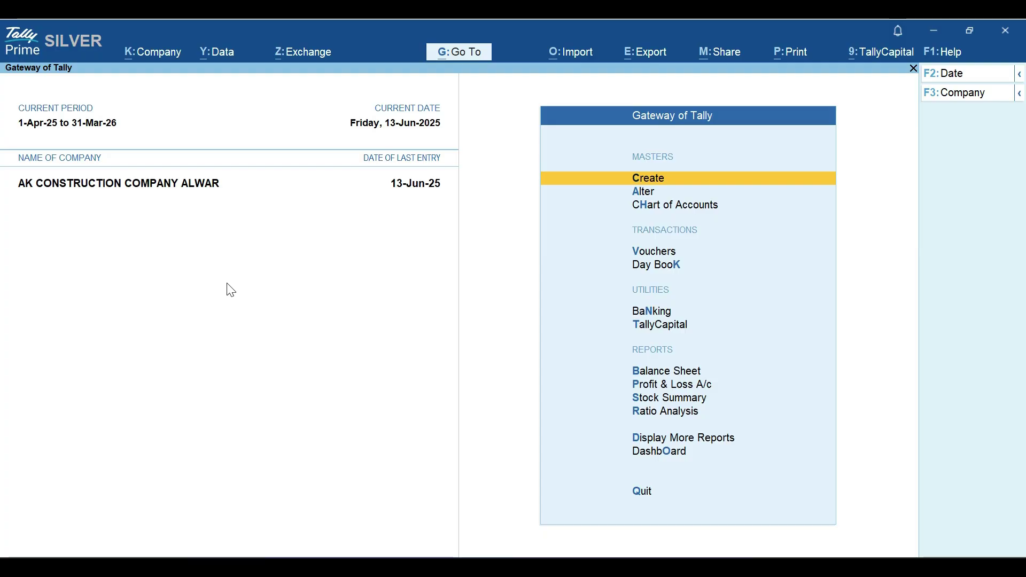
{"action": "key", "text": "F3"}
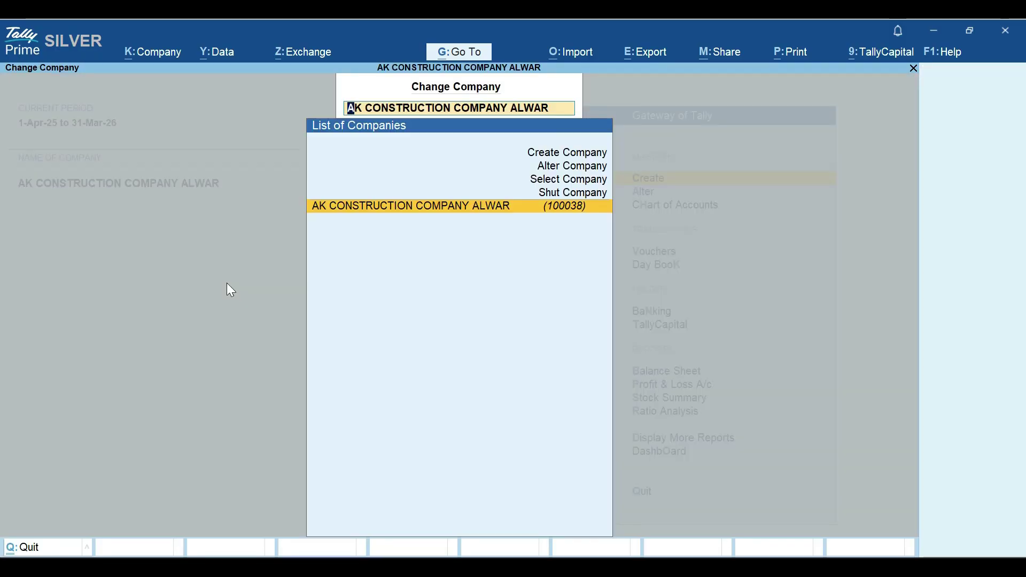
{"action": "key", "text": "Up"}
{"action": "key", "text": "Up"}
{"action": "key", "text": "Return"}
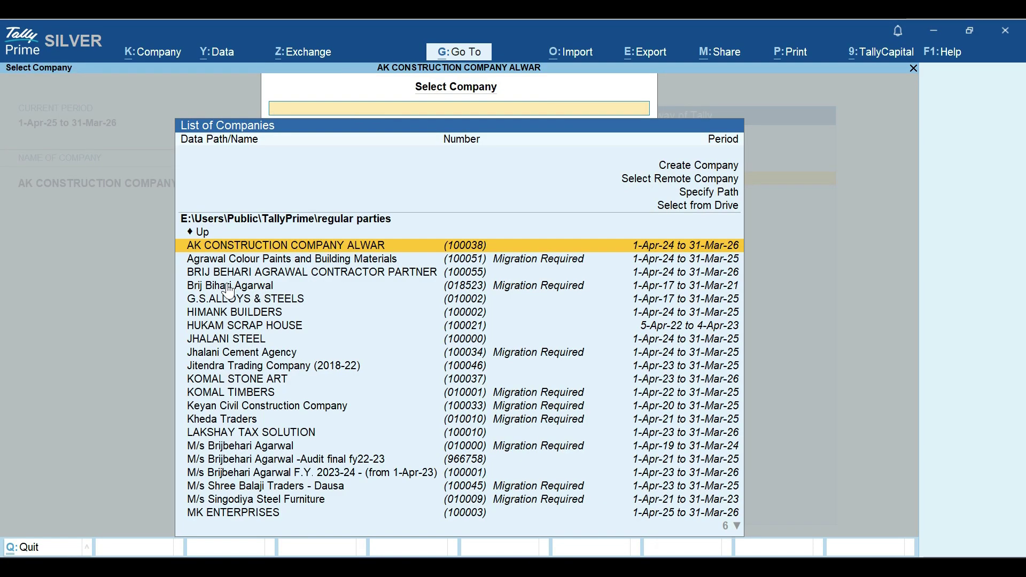
{"action": "type", "text": "ya"}
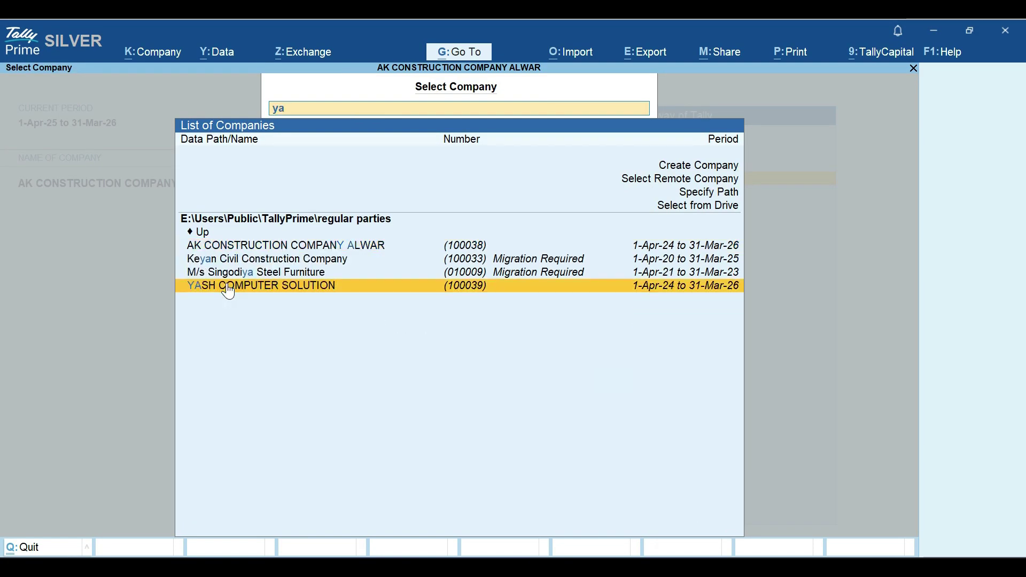
{"action": "left_click", "coordinate": [229, 289]}
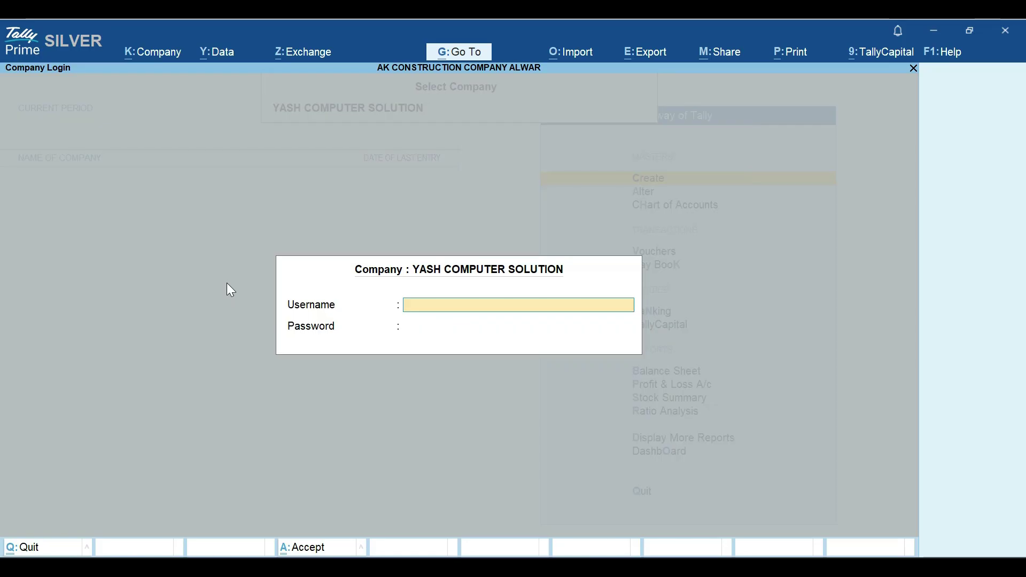
{"action": "key", "text": "Return"}
{"action": "key", "text": "Return"}
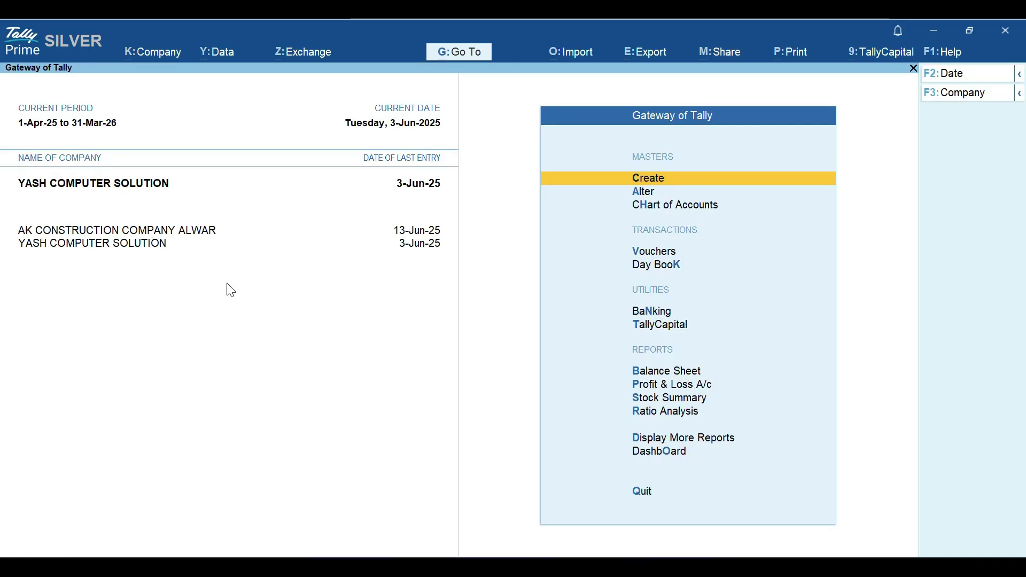
Step: Open the GSTR-1 report from Statutory GST Reports for the current period
{"action": "key", "text": "d"}
{"action": "key", "text": "y"}
{"action": "key", "text": "g"}
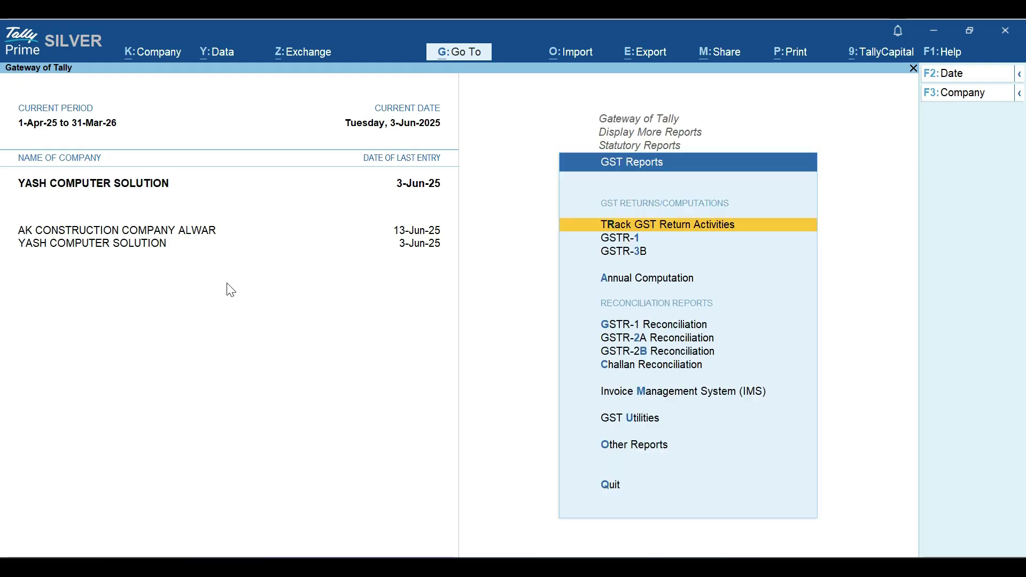
{"action": "key", "text": "Down"}
{"action": "key", "text": "Return"}
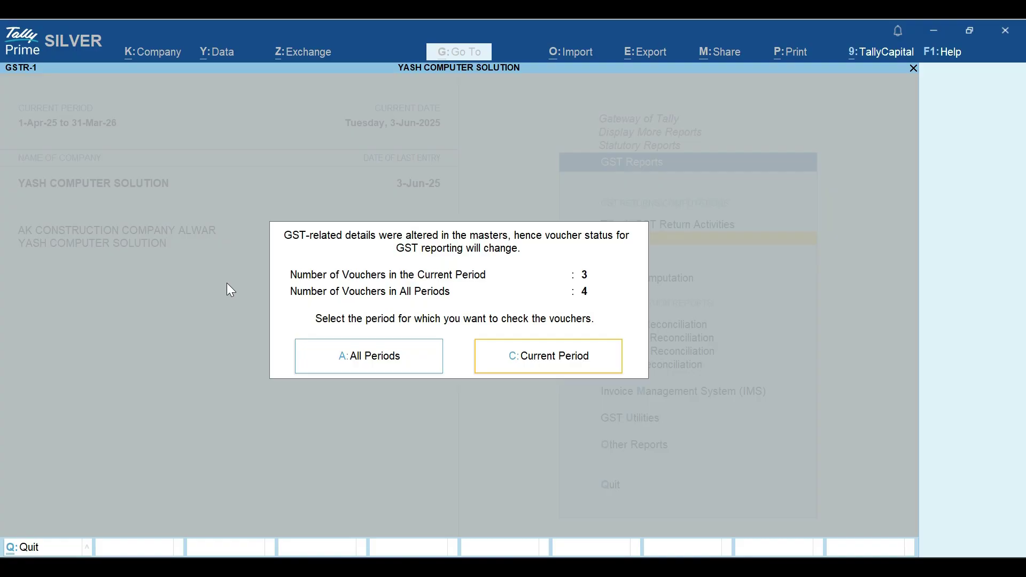
{"action": "key", "text": "Return"}
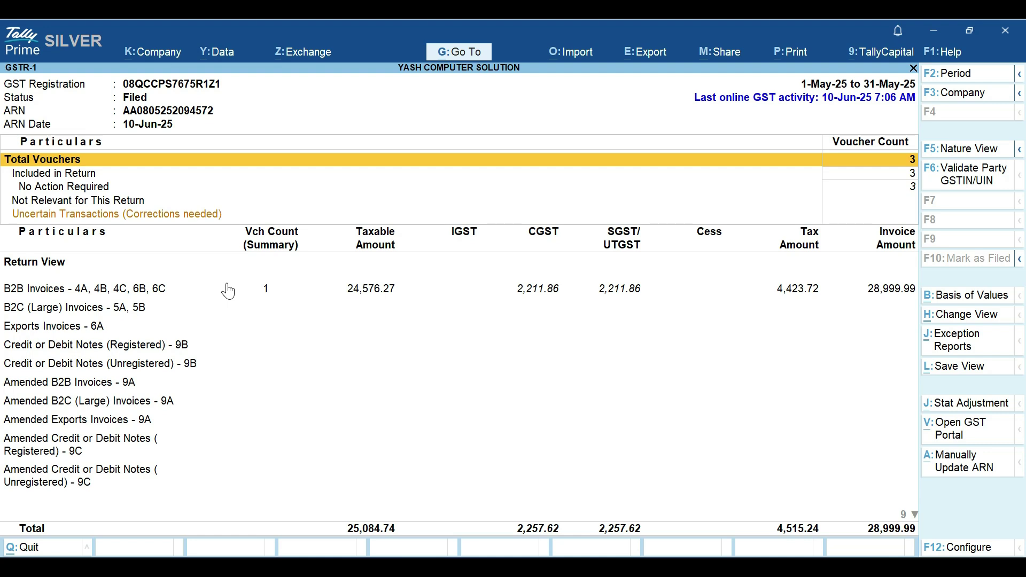
Step: Review the return sections, including B2C (Small) Invoices - 7, and drill into HSN Summary - 12
{"action": "key", "text": "Down"}
{"action": "key", "text": "Down"}
{"action": "key", "text": "Down"}
{"action": "key", "text": "Down"}
{"action": "key", "text": "Down"}
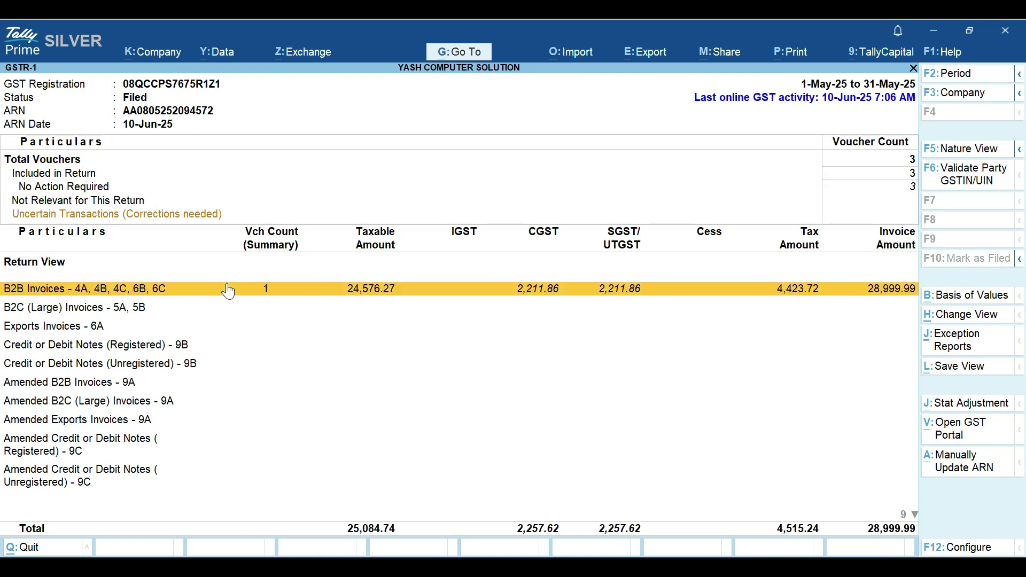
{"action": "key", "text": "Up"}
{"action": "key", "text": "Down"}
{"action": "key", "text": "Down"}
{"action": "key", "text": "Down"}
{"action": "key", "text": "Down"}
{"action": "key", "text": "Down"}
{"action": "key", "text": "Down"}
{"action": "key", "text": "Down"}
{"action": "key", "text": "Down"}
{"action": "key", "text": "Down"}
{"action": "key", "text": "Down"}
{"action": "key", "text": "Down"}
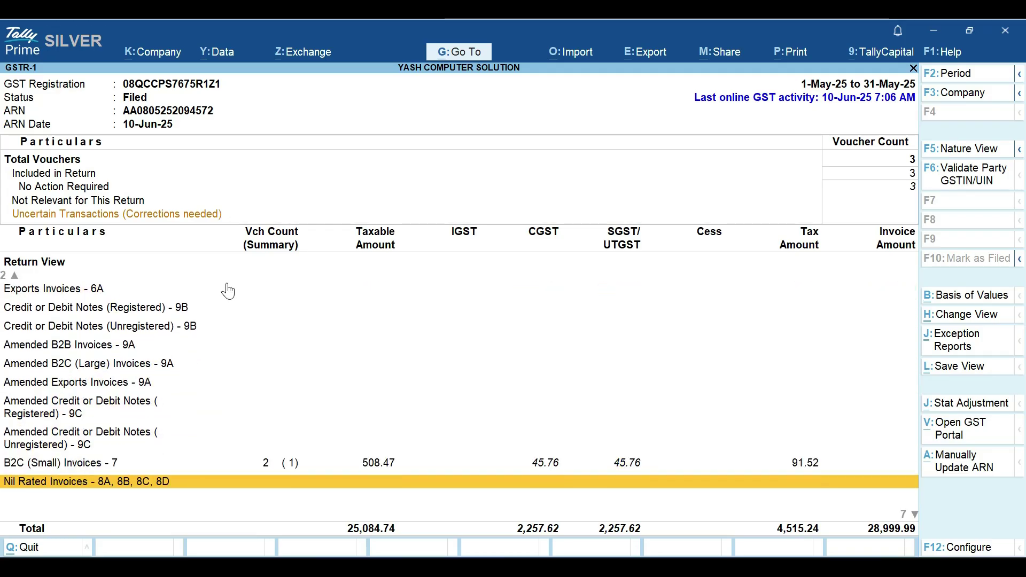
{"action": "key", "text": "Up"}
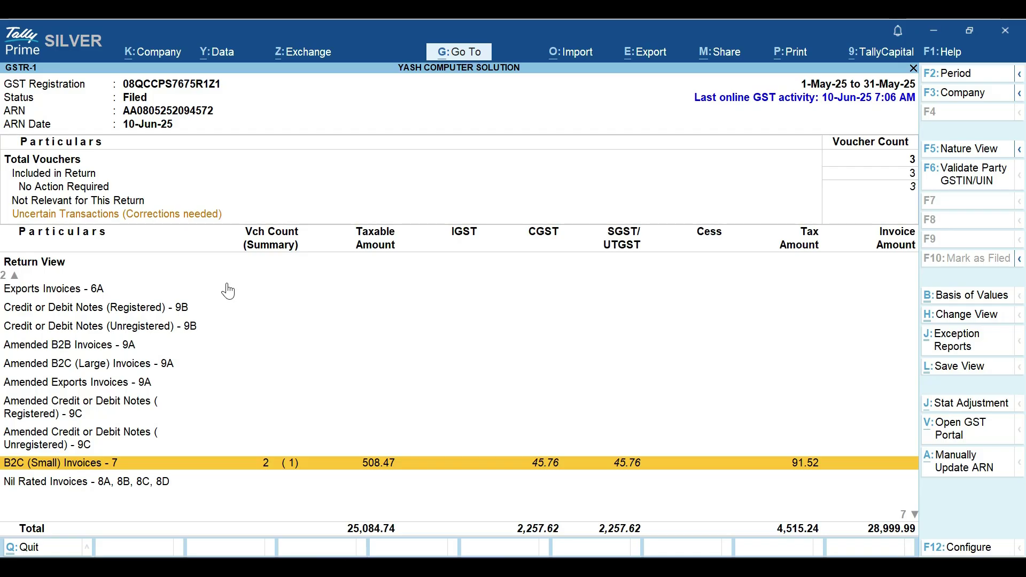
{"action": "key", "text": "Down"}
{"action": "key", "text": "Down"}
{"action": "key", "text": "Down"}
{"action": "key", "text": "Down"}
{"action": "key", "text": "Down"}
{"action": "key", "text": "Down"}
{"action": "key", "text": "Down"}
{"action": "key", "text": "Down"}
{"action": "key", "text": "Up"}
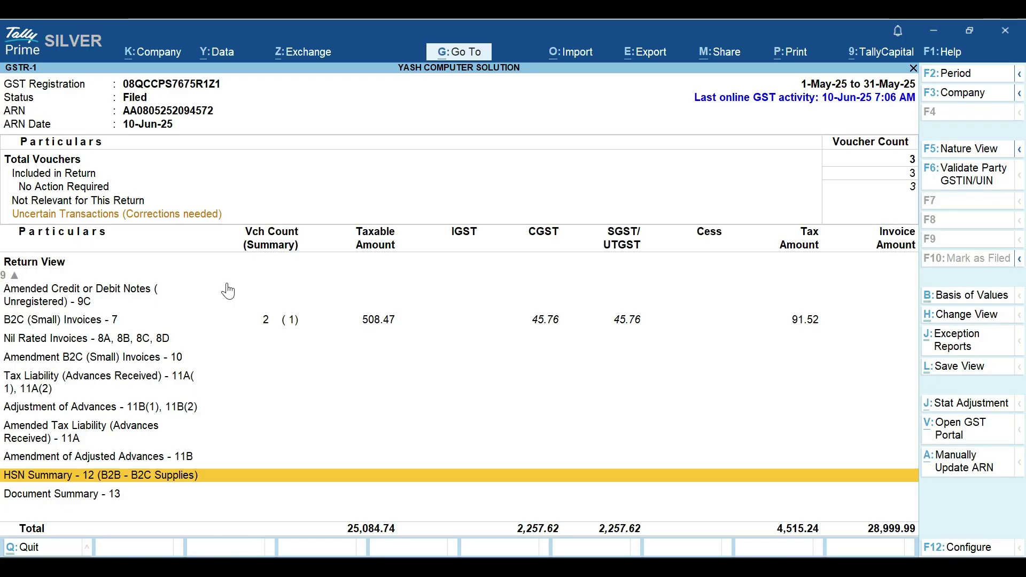
{"action": "key", "text": "Return"}
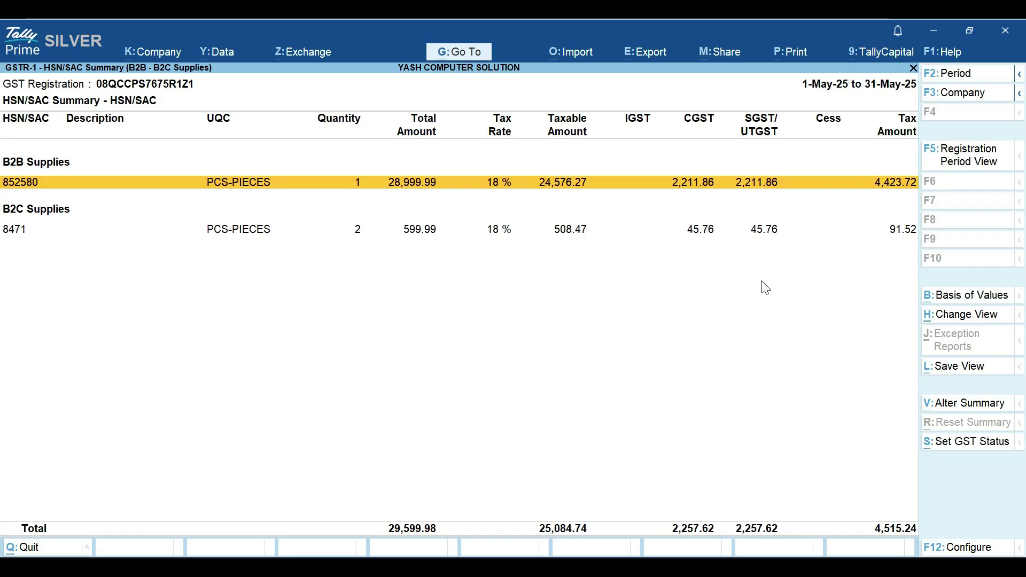
Step: Export the current HSN/SAC summary as Excel (Spreadsheet) to E:\Program Files\TallyPrime
{"action": "key", "text": "alt"}
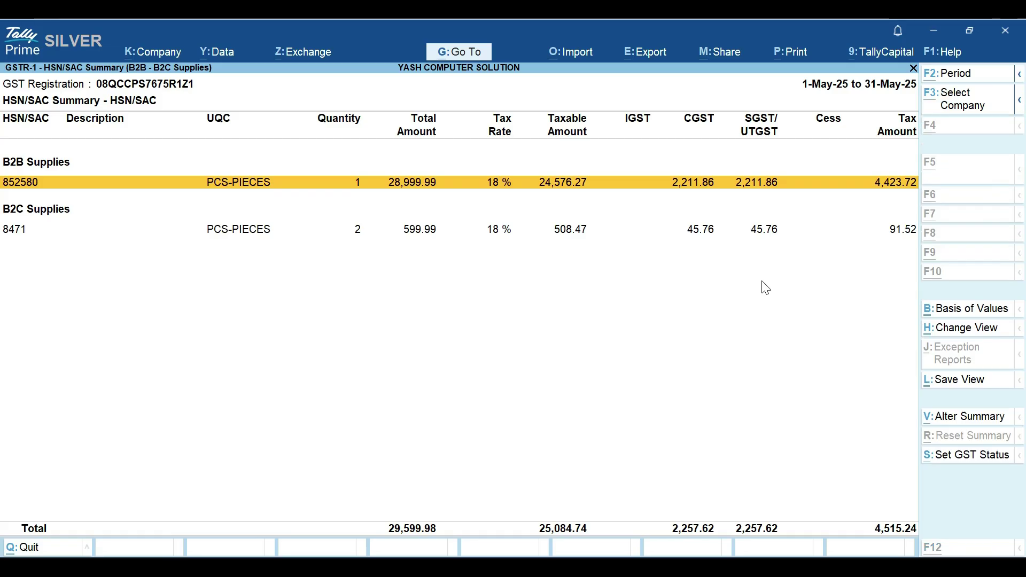
{"action": "key", "text": "alt+e"}
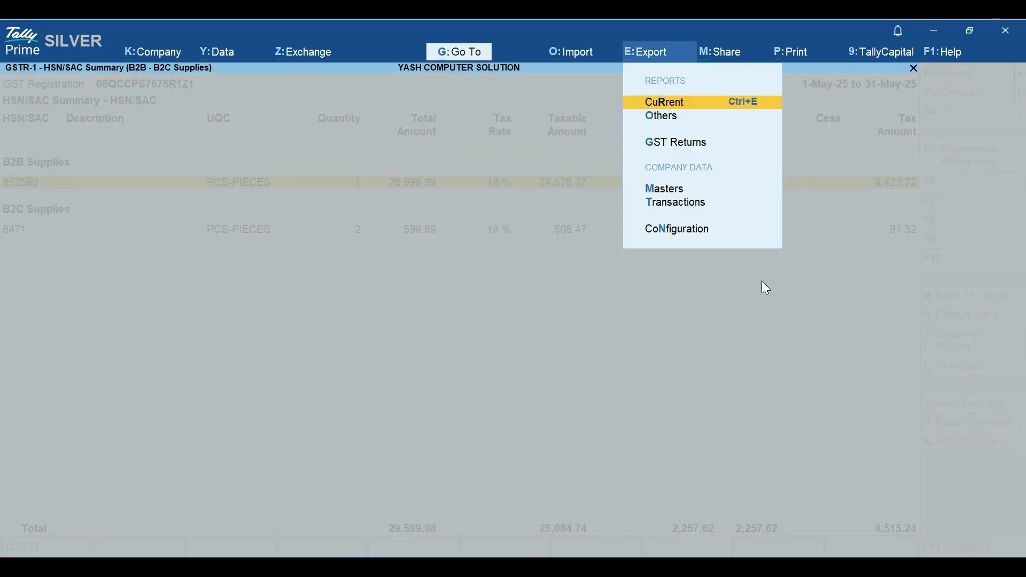
{"action": "key", "text": "Return"}
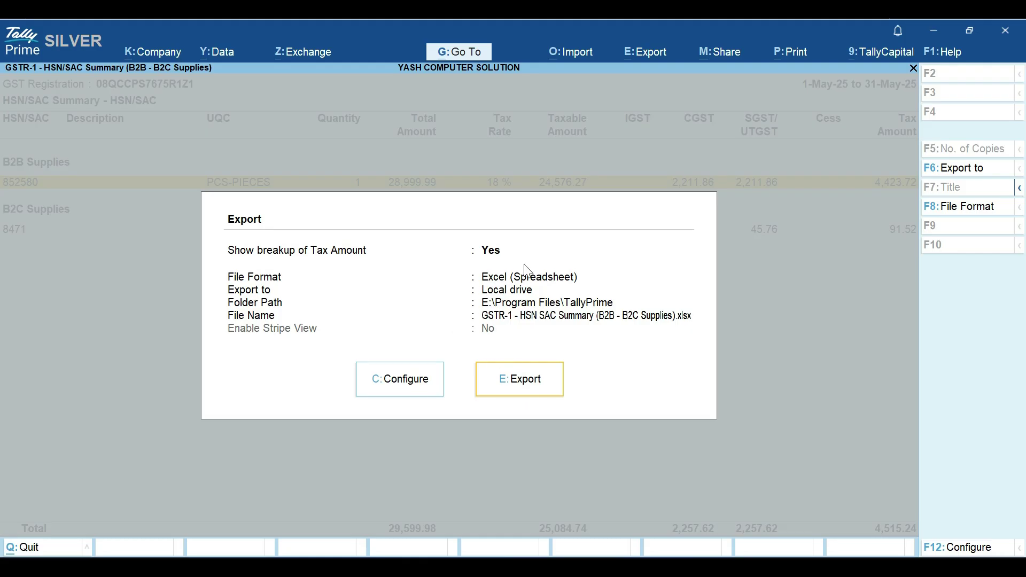
{"action": "left_click", "coordinate": [402, 381]}
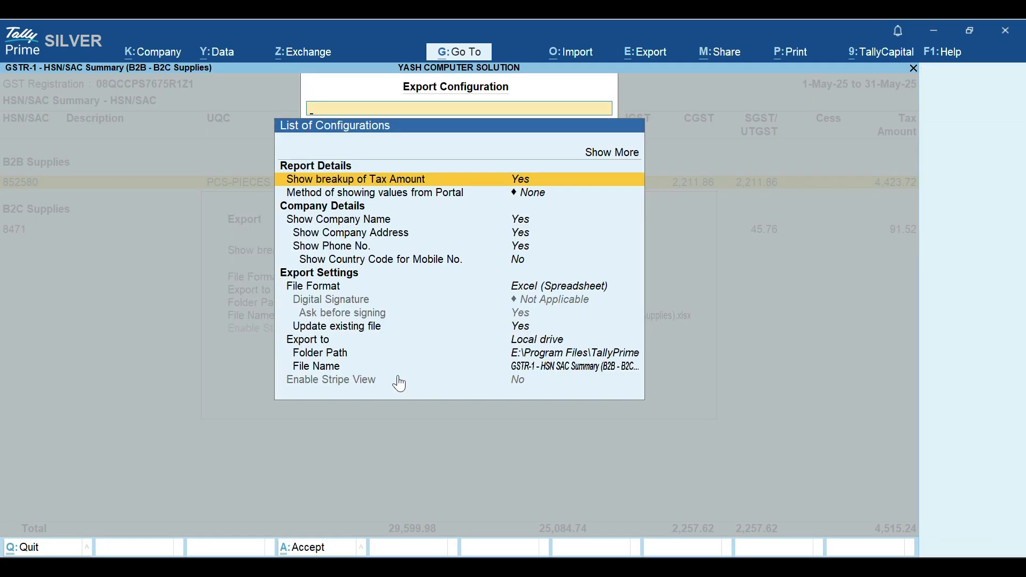
{"action": "key", "text": "Down"}
{"action": "key", "text": "Down"}
{"action": "key", "text": "Down"}
{"action": "key", "text": "Down"}
{"action": "key", "text": "Down"}
{"action": "key", "text": "Down"}
{"action": "key", "text": "Down"}
{"action": "key", "text": "Down"}
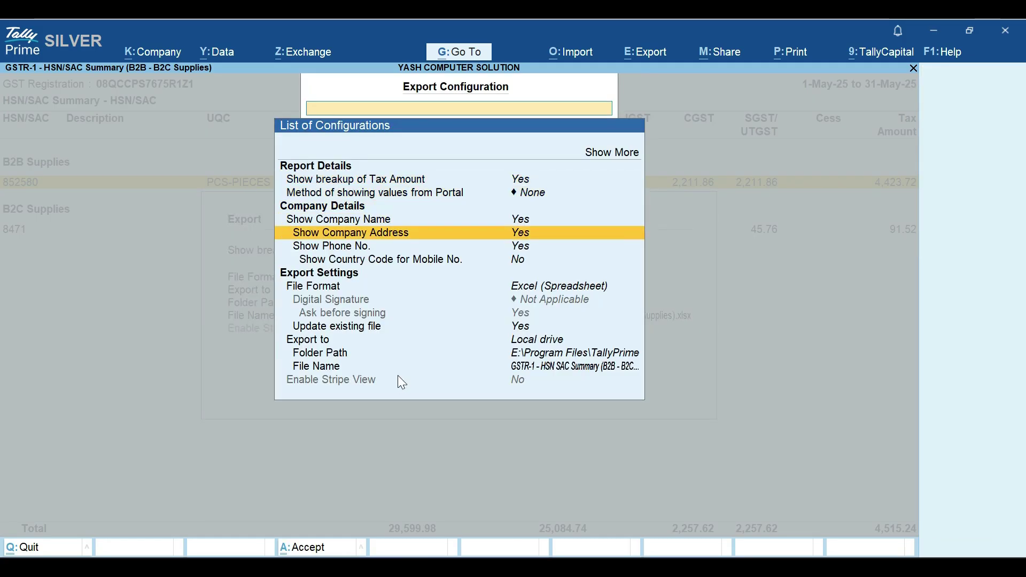
{"action": "key", "text": "Return"}
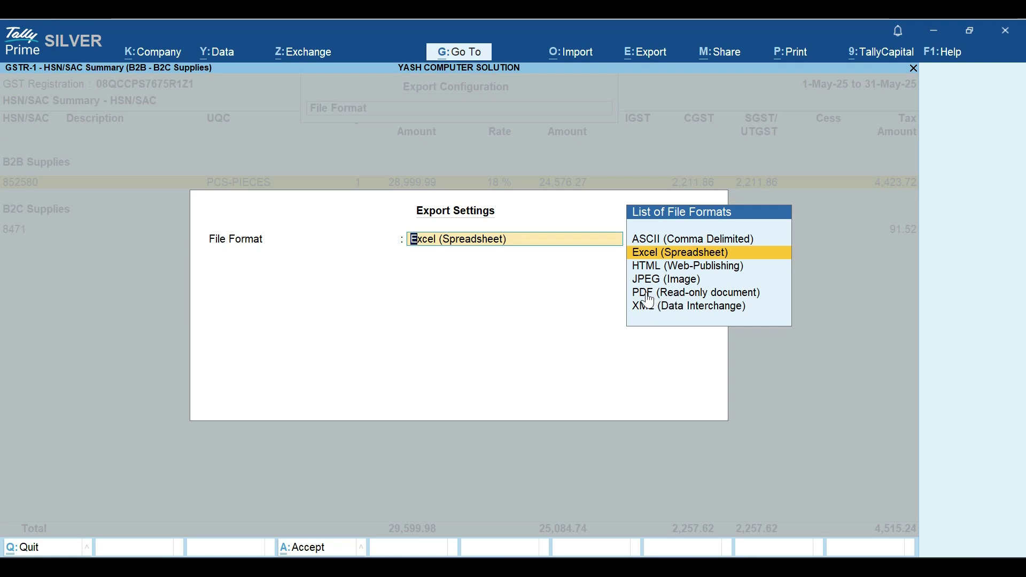
{"action": "key", "text": "Return"}
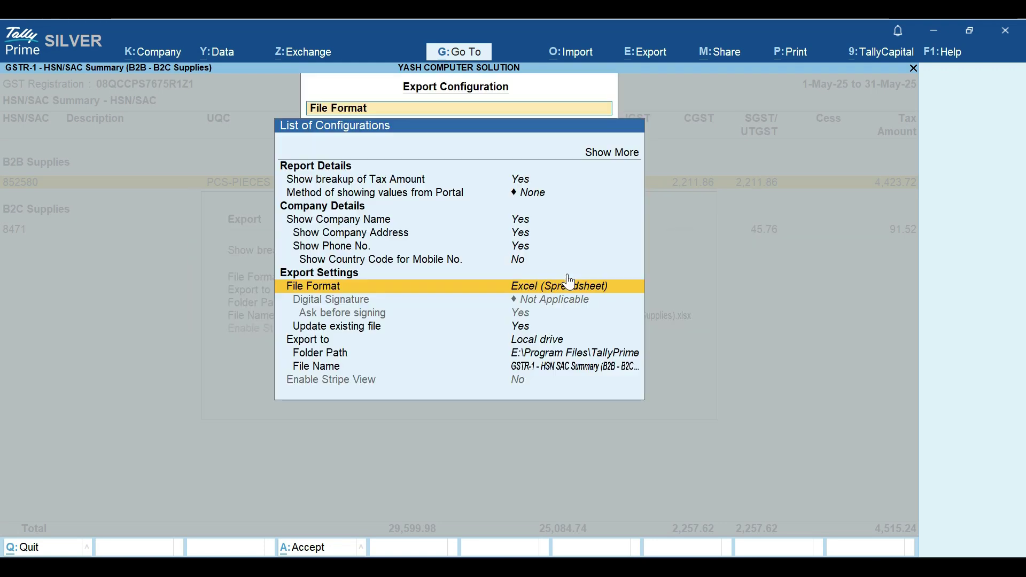
{"action": "key", "text": "ctrl+a"}
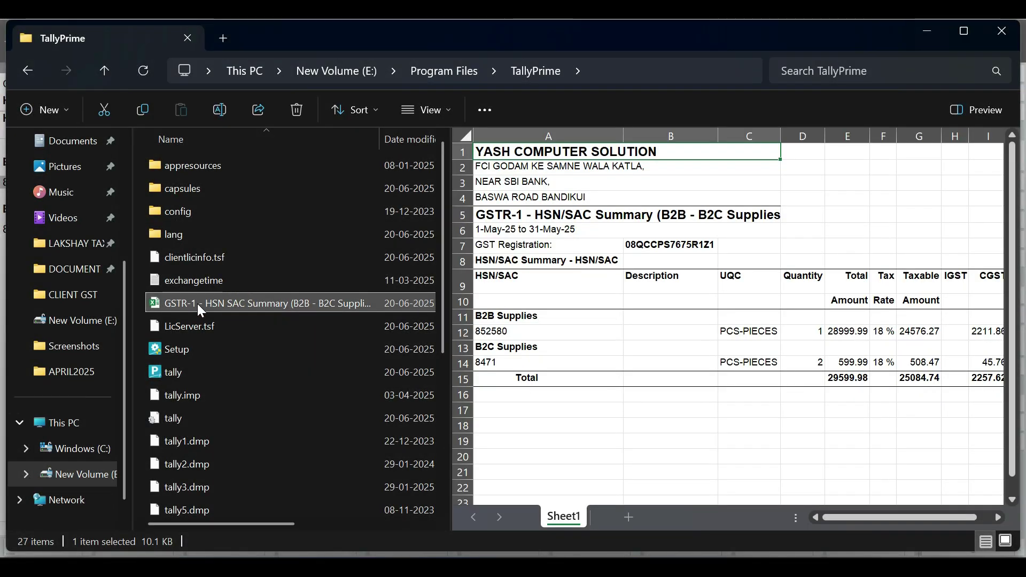
Step: Open the GSTR-1 - HSN SAC Summary workbook in Excel from the TallyPrime folder
{"action": "double_click", "coordinate": [200, 309]}
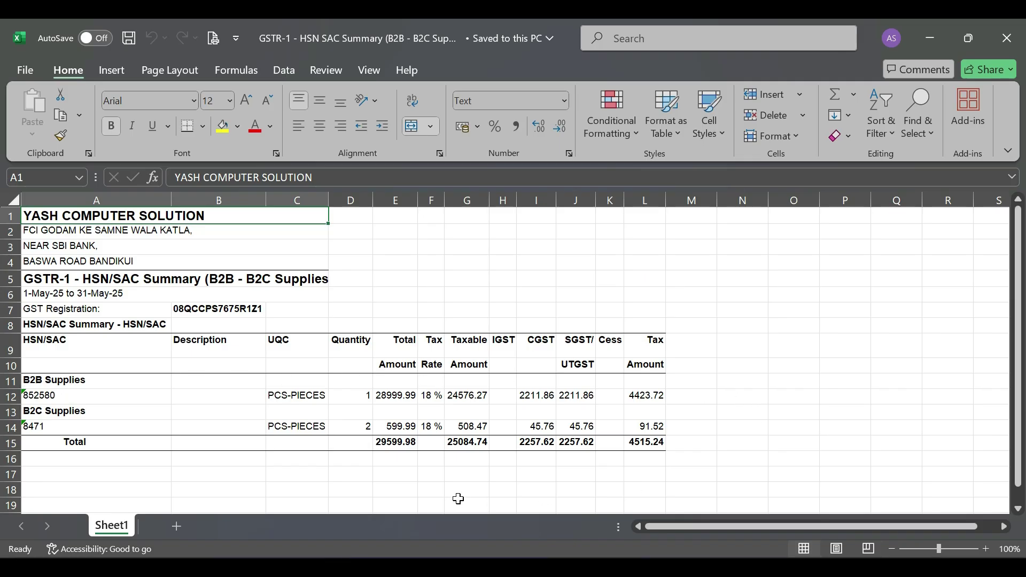
Step: Back in TallyPrime, open Upload GSTR-1 from the GSTR-1 return's GST Returns export option
{"action": "key", "text": "alt+Tab"}
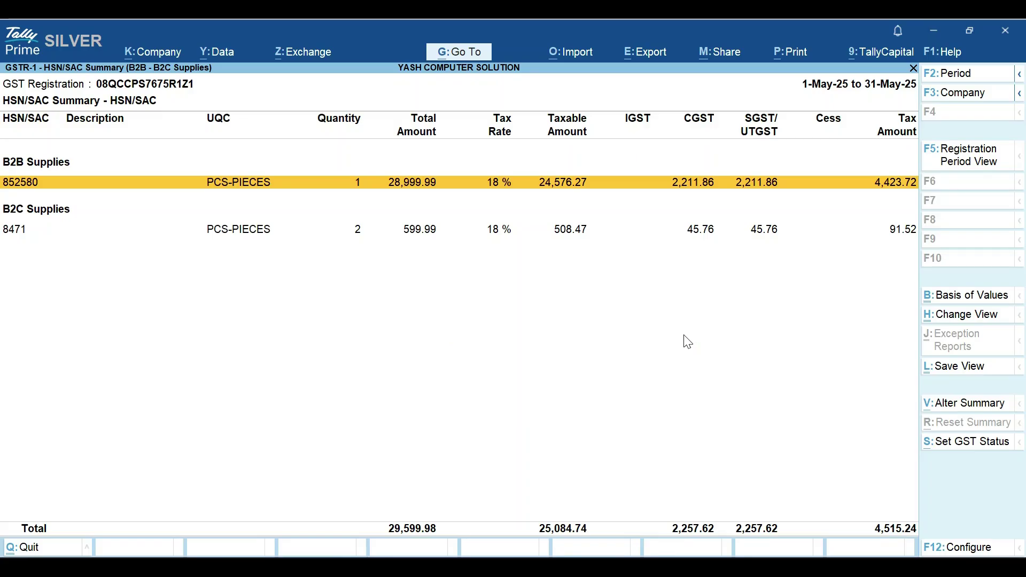
{"action": "key", "text": "Escape"}
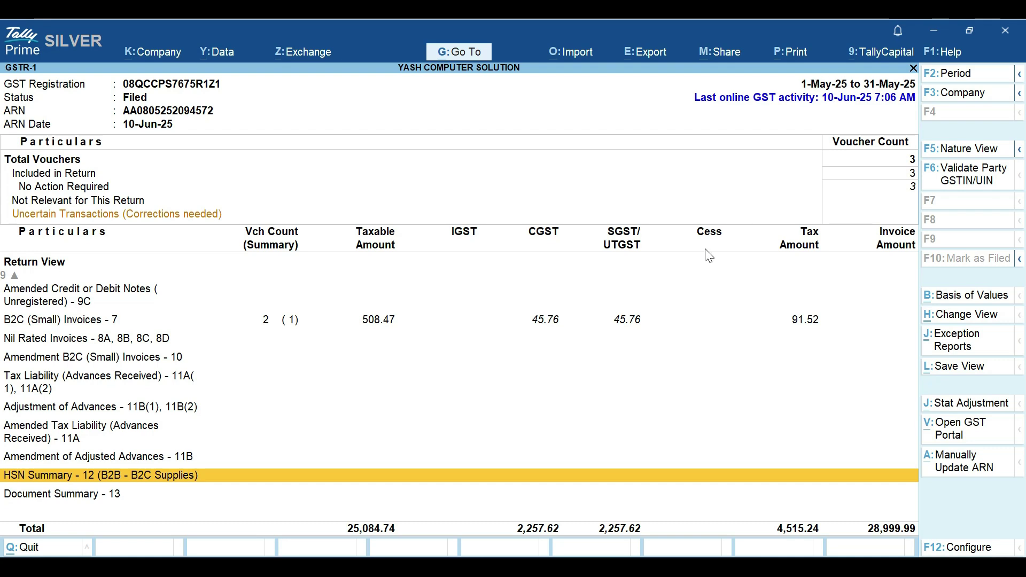
{"action": "key", "text": "alt"}
{"action": "key", "text": "alt+e"}
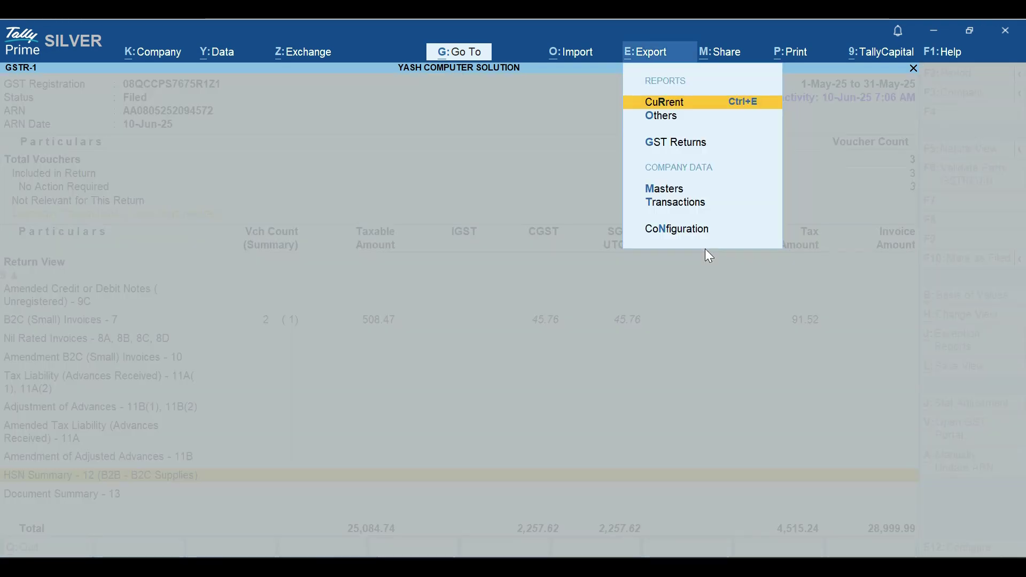
{"action": "key", "text": "Down"}
{"action": "key", "text": "Down"}
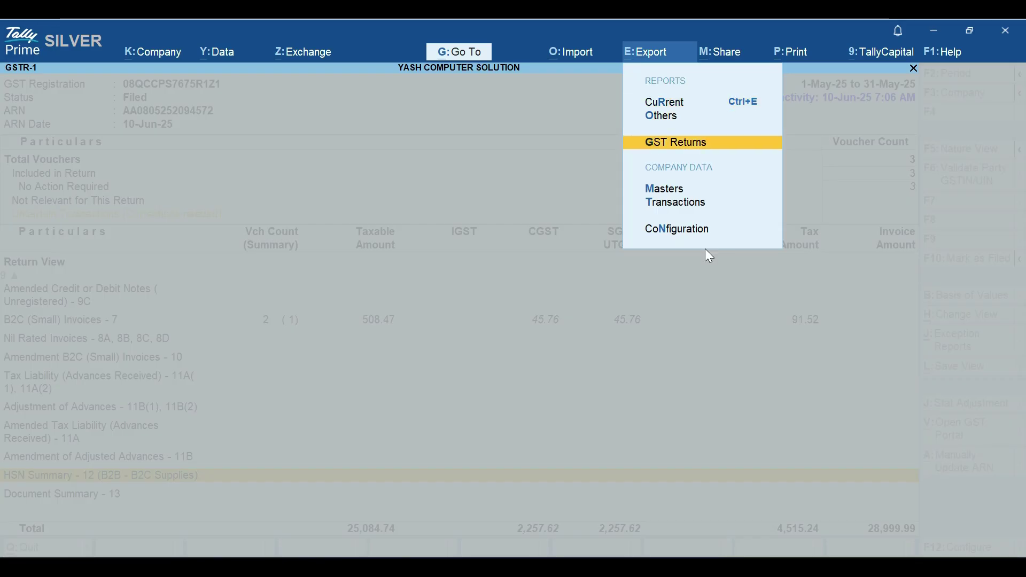
{"action": "key", "text": "Return"}
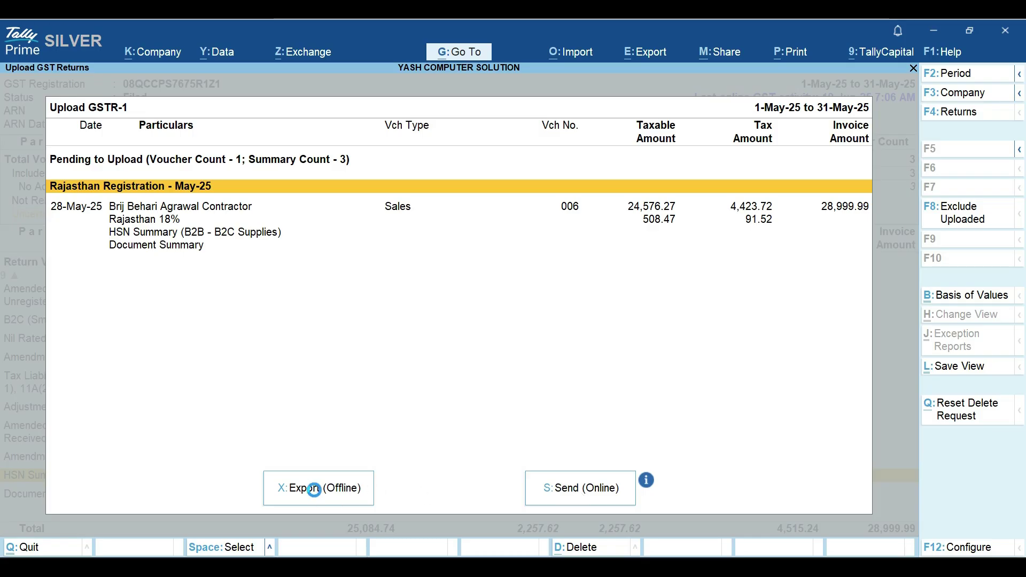
Step: Export the pending May-25 GSTR-1 data as Excel (Spreadsheet) instead of JSON to the Desktop
{"action": "left_click", "coordinate": [316, 490]}
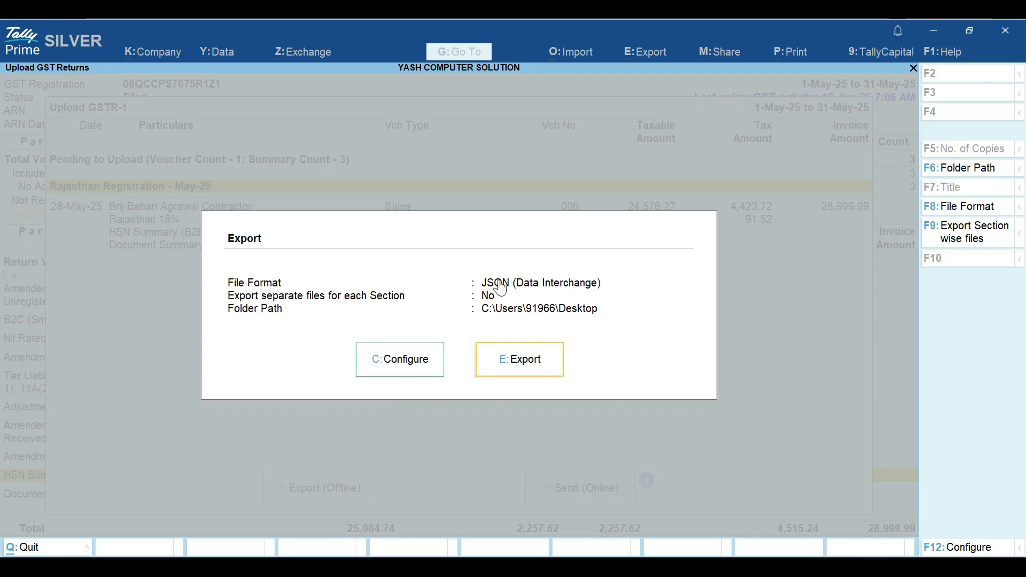
{"action": "left_click", "coordinate": [402, 360]}
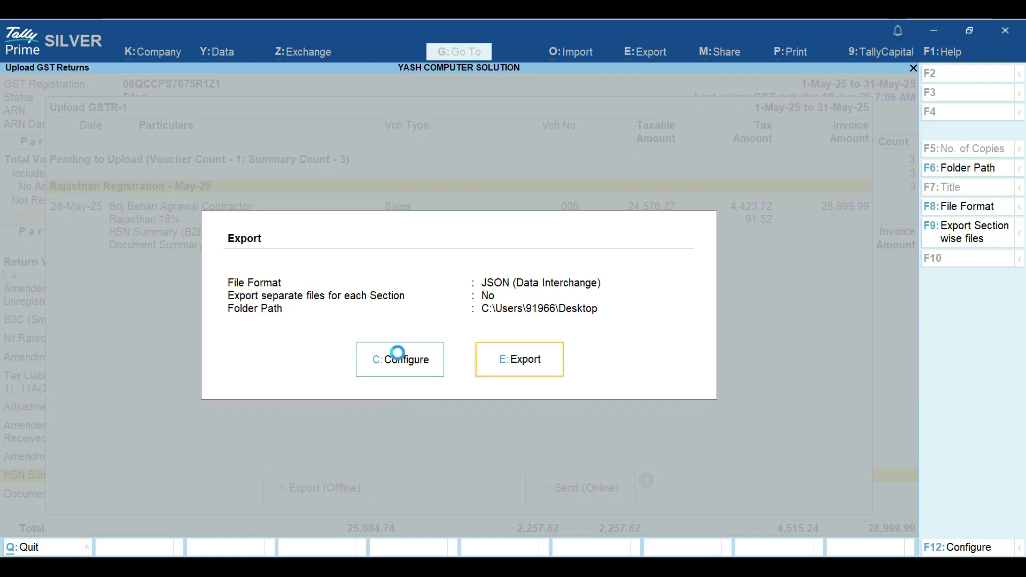
{"action": "key", "text": "Return"}
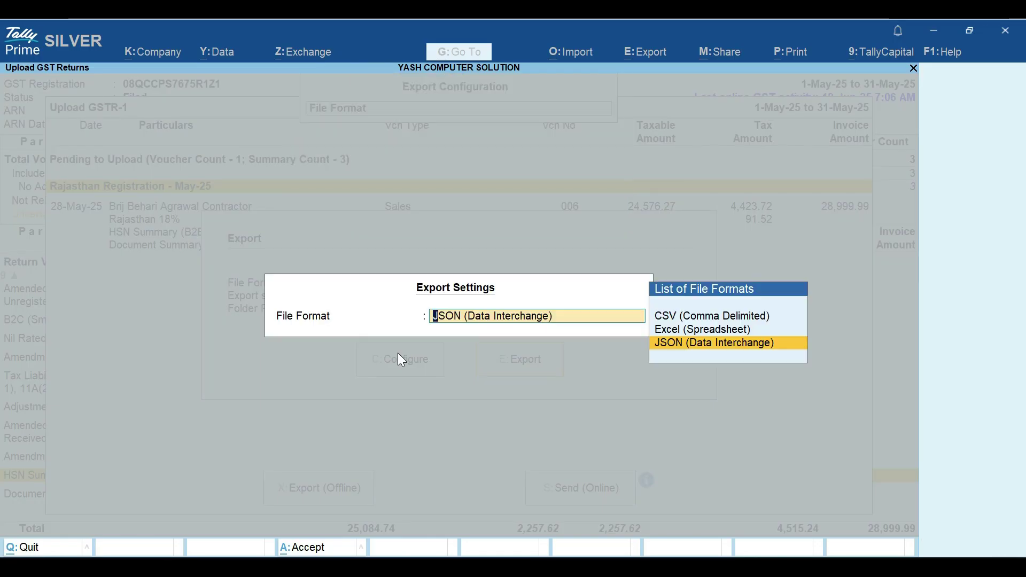
{"action": "key", "text": "Up"}
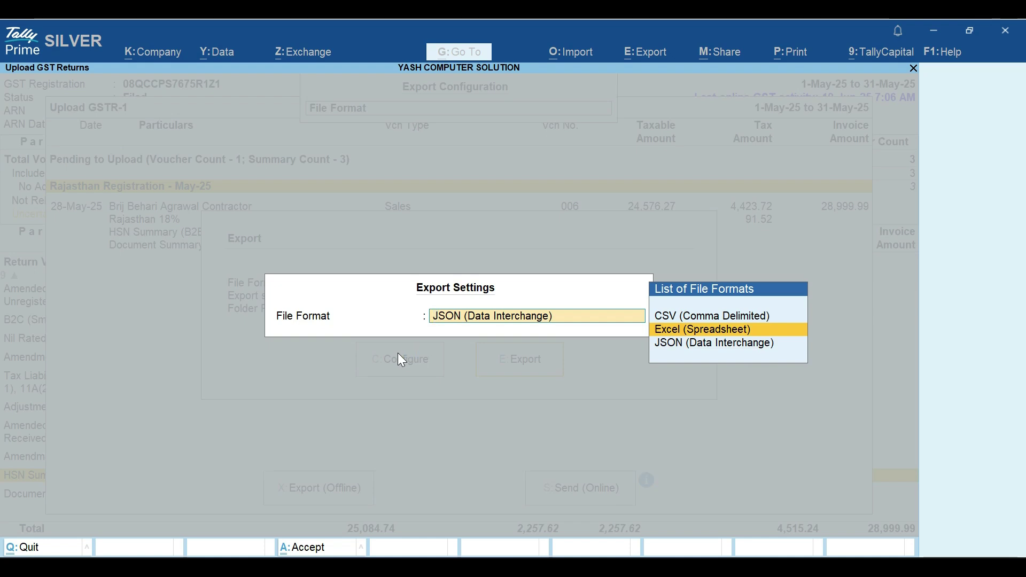
{"action": "key", "text": "Return"}
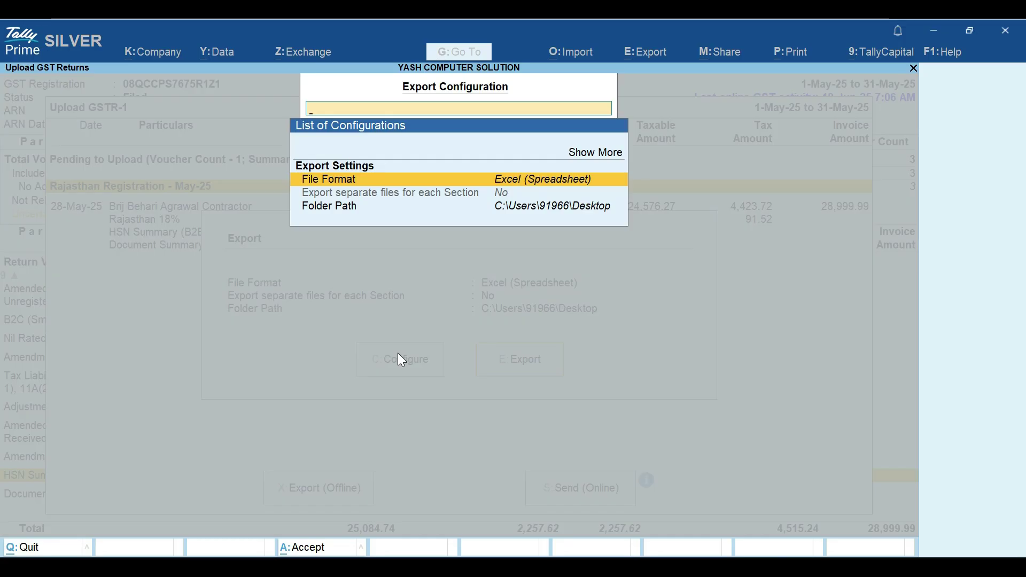
{"action": "key", "text": "ctrl+a"}
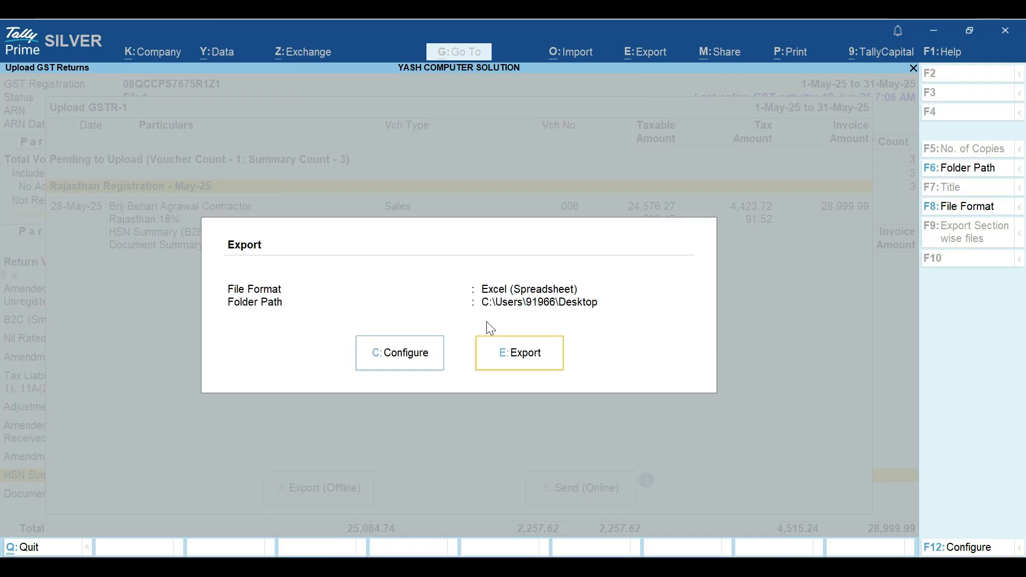
{"action": "left_click", "coordinate": [515, 359]}
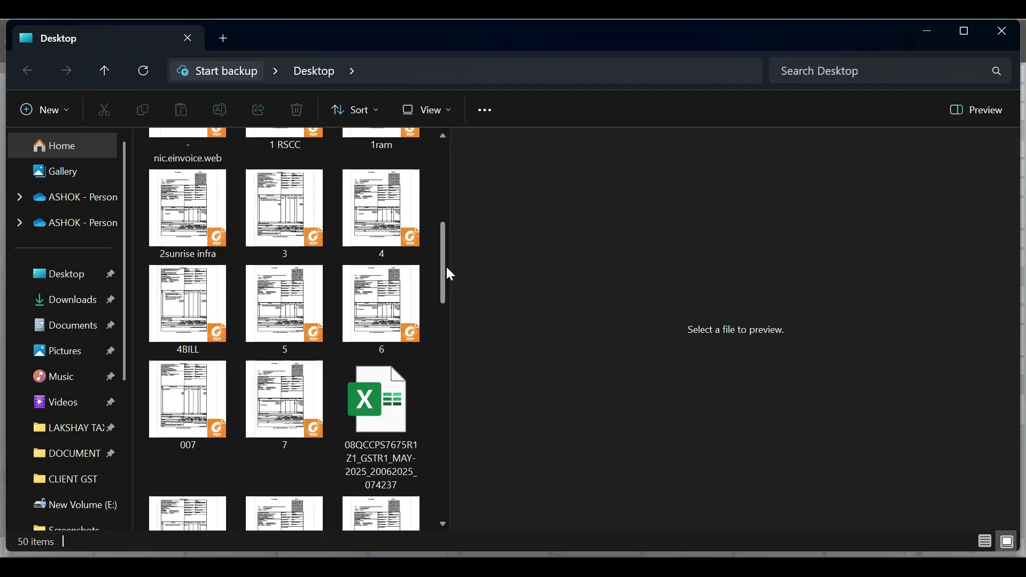
Step: Open the exported GSTR1 May 2025 workbook from the Desktop in Excel
{"action": "left_click", "coordinate": [367, 409]}
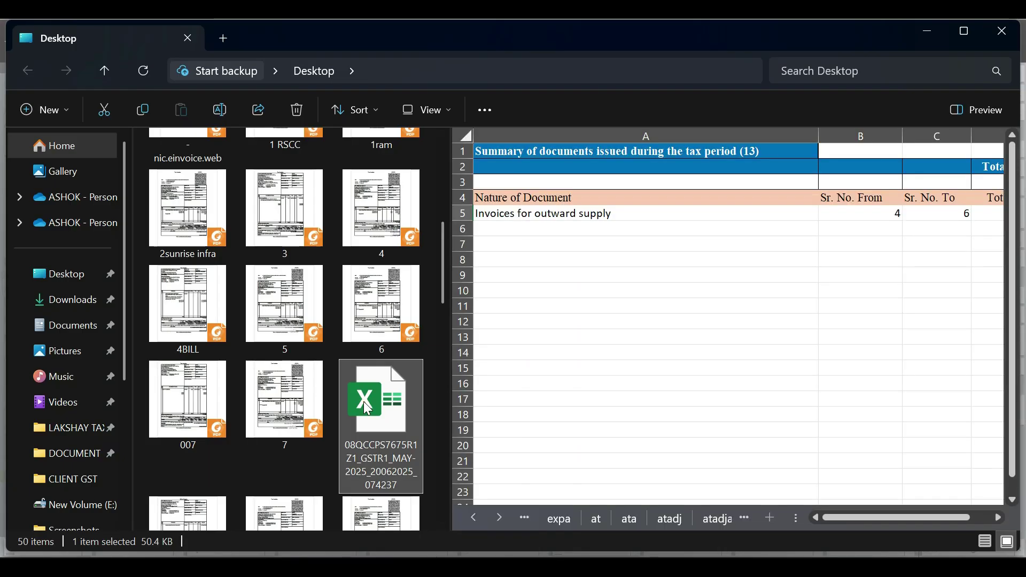
{"action": "double_click", "coordinate": [367, 409]}
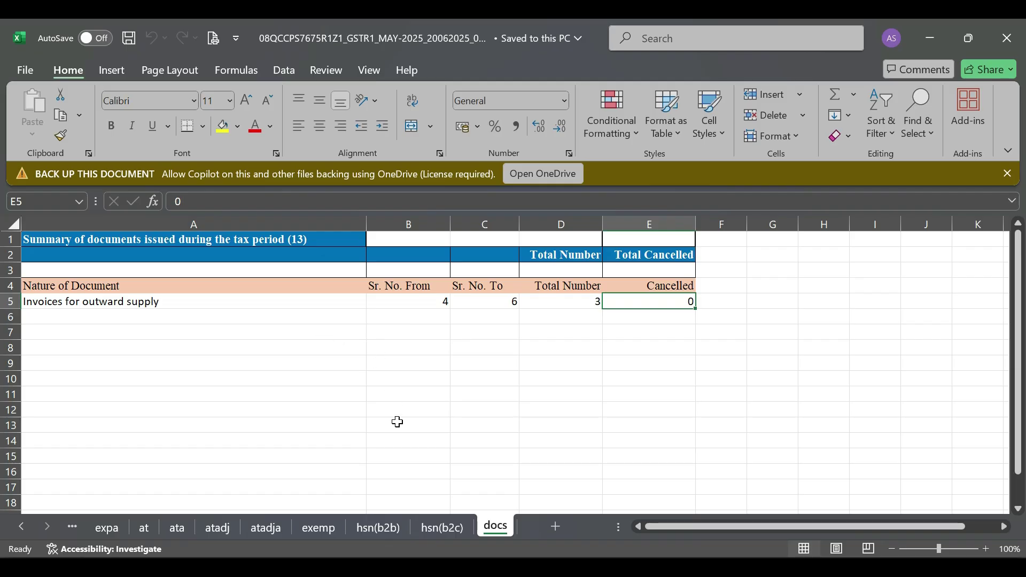
Step: Check the hsn(b2b) and hsn(b2c) sheets, then return to TallyPrime's Upload GSTR-1 screen
{"action": "left_click", "coordinate": [380, 526]}
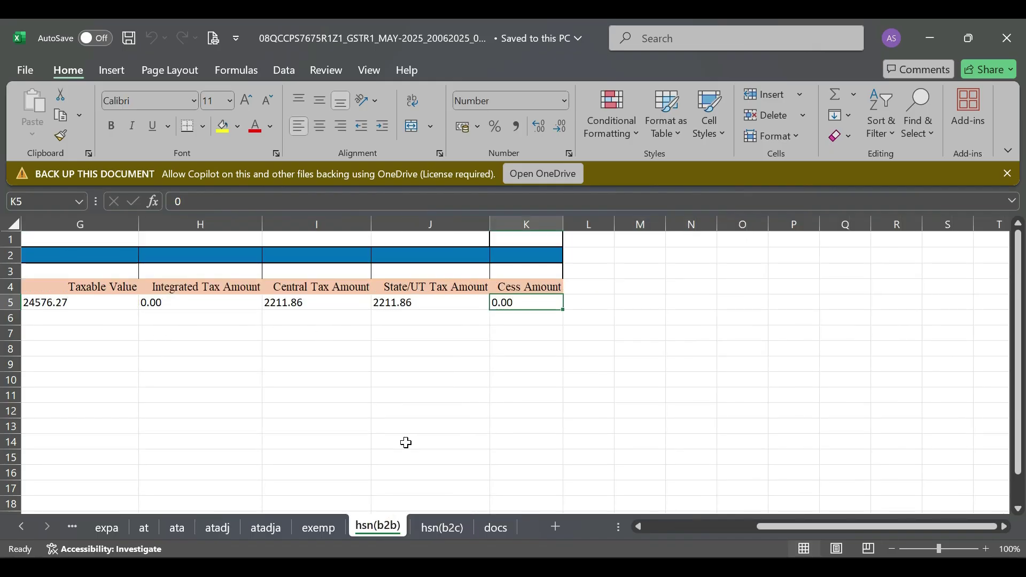
{"action": "left_click", "coordinate": [447, 531]}
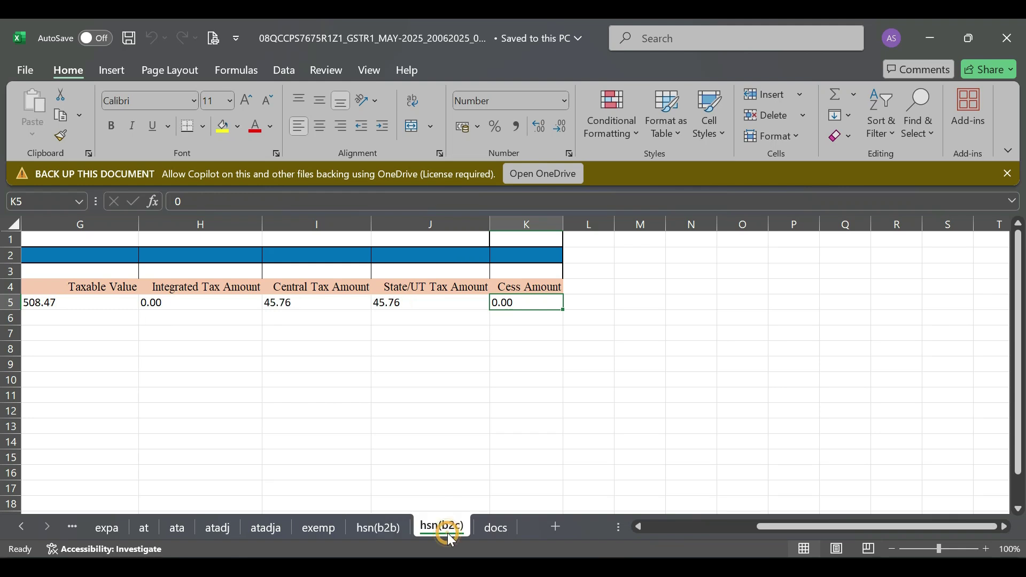
{"action": "left_click", "coordinate": [653, 528]}
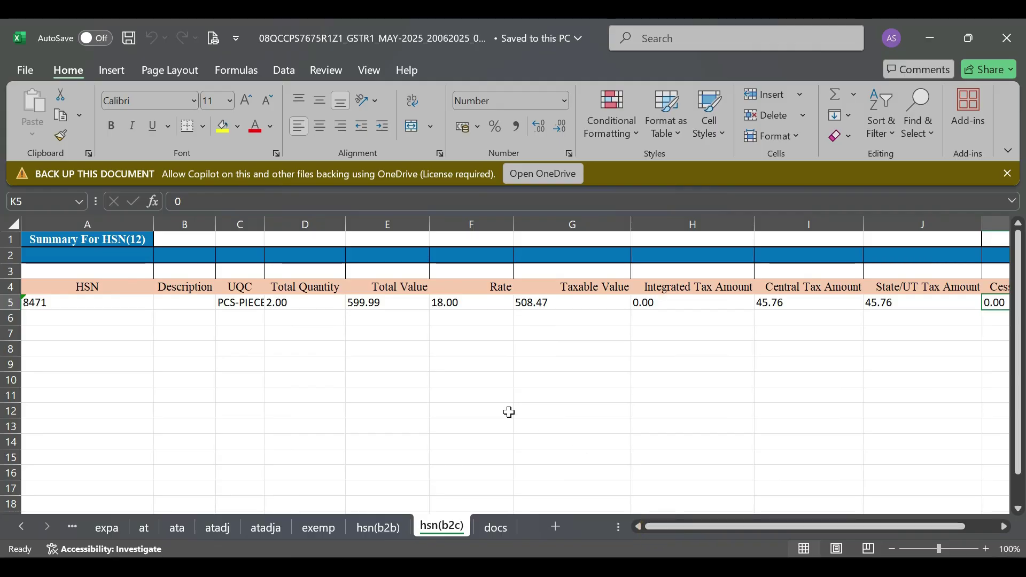
{"action": "key", "text": "alt+Tab"}
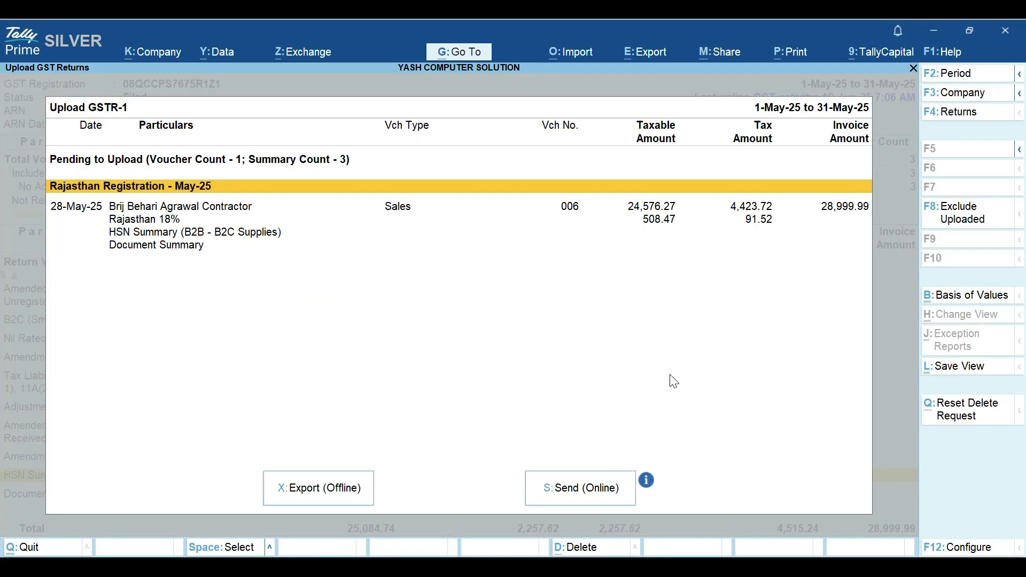
Step: Close Upload GSTR-1, open then close GSTR-1 Reconciliation, and move to Invoice Management System
{"action": "key", "text": "Escape"}
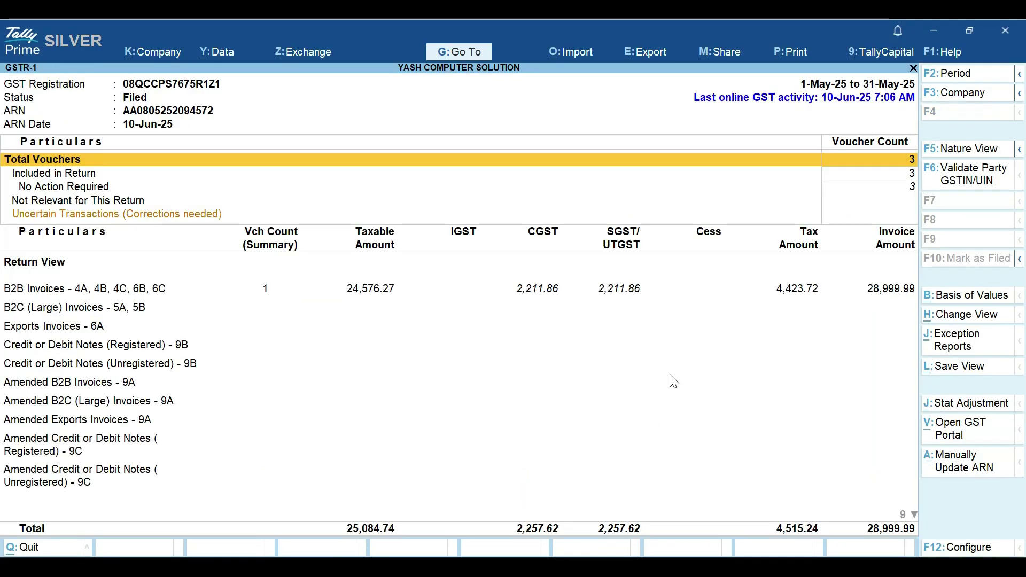
{"action": "key", "text": "Escape"}
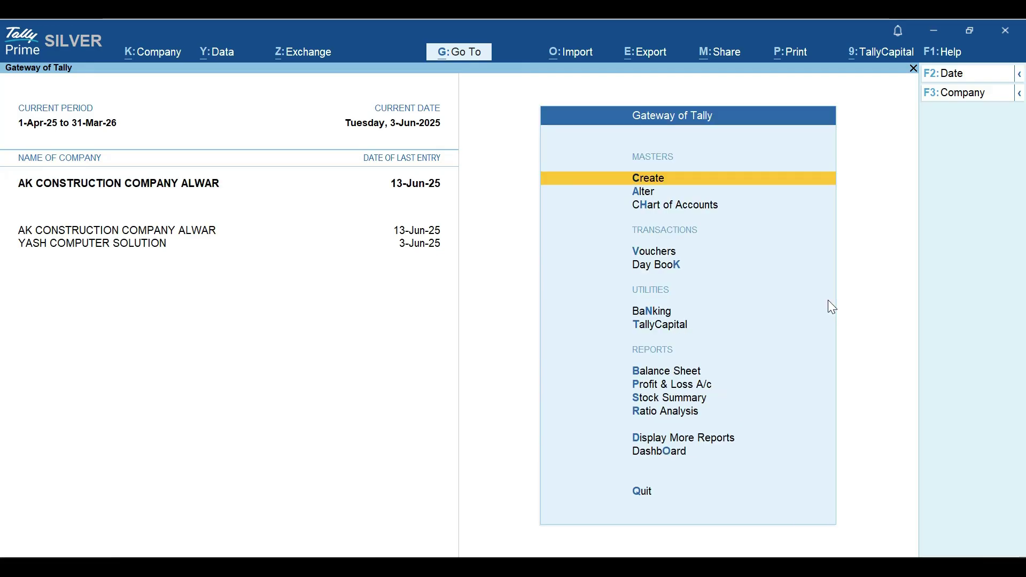
{"action": "key", "text": "d"}
{"action": "key", "text": "g"}
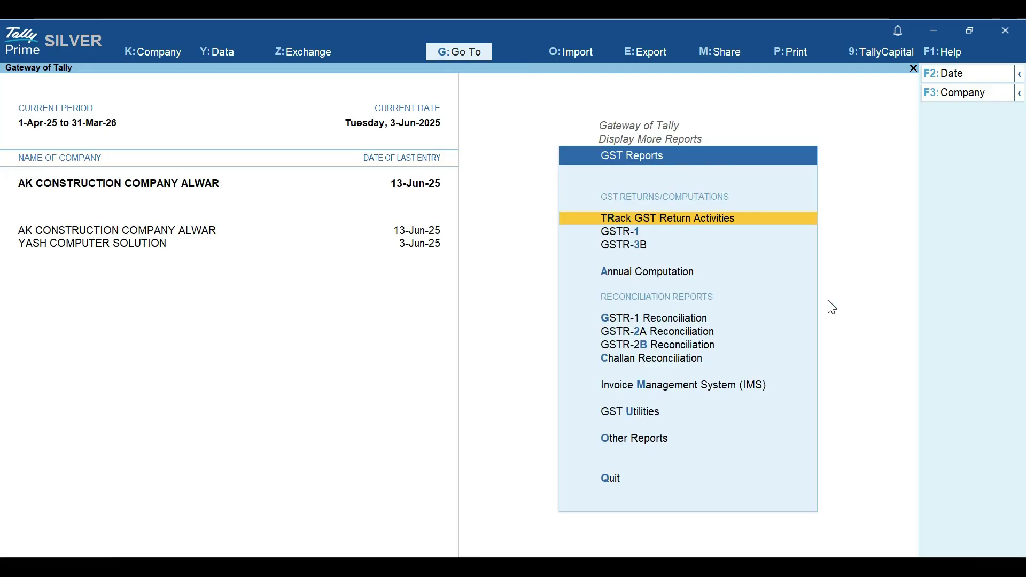
{"action": "key", "text": "g"}
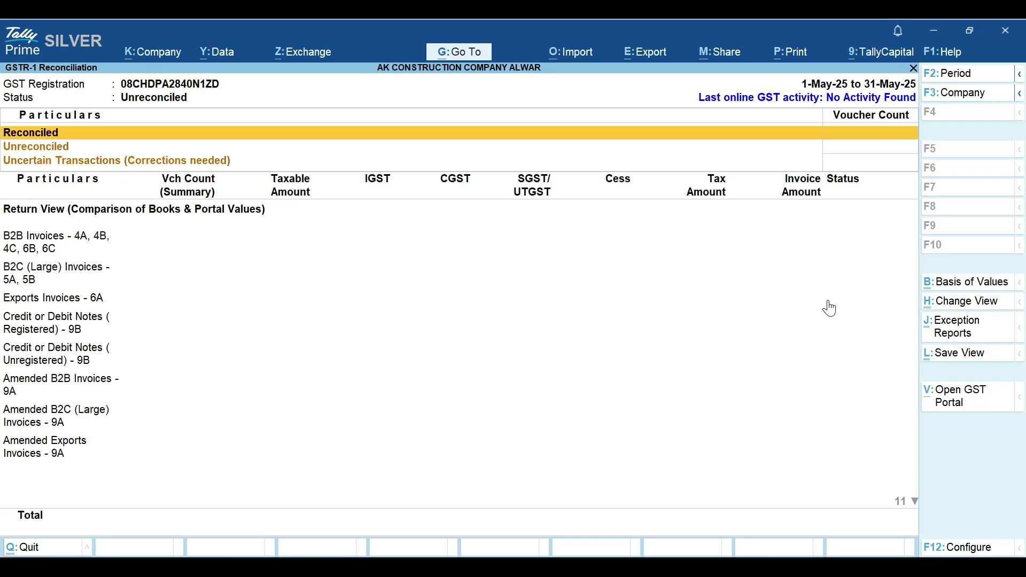
{"action": "key", "text": "Escape"}
{"action": "key", "text": "Down"}
{"action": "key", "text": "Down"}
{"action": "key", "text": "Down"}
{"action": "key", "text": "Down"}
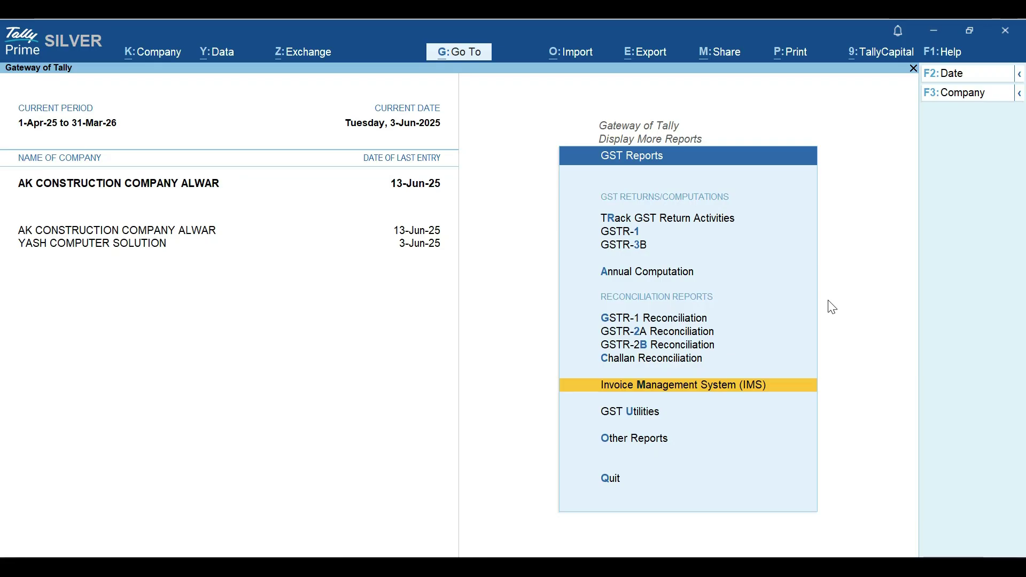
Step: Show All GST Options under Exchange and highlight Download IMS Inward Invoices
{"action": "key", "text": "alt+z"}
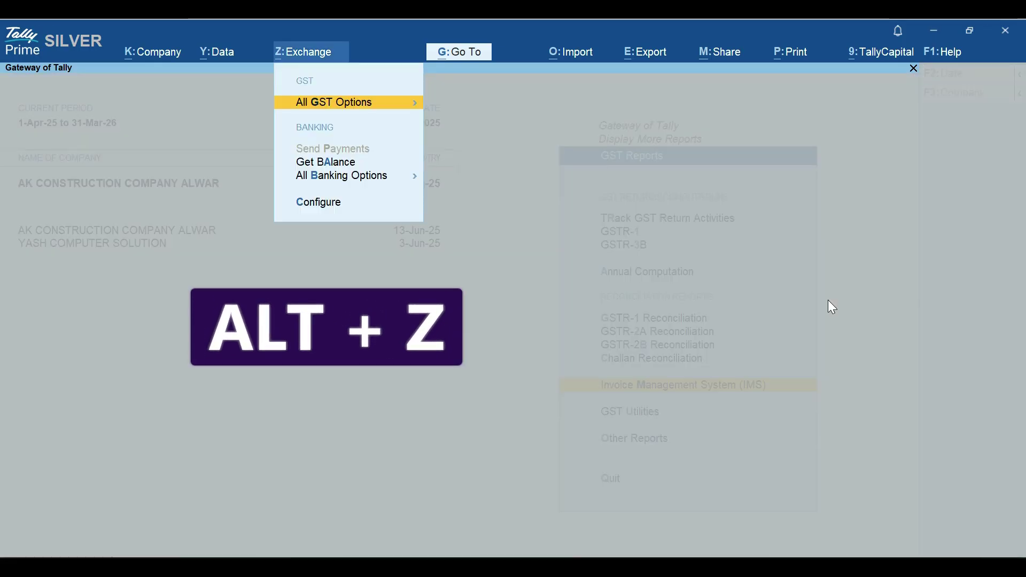
{"action": "key", "text": "Return"}
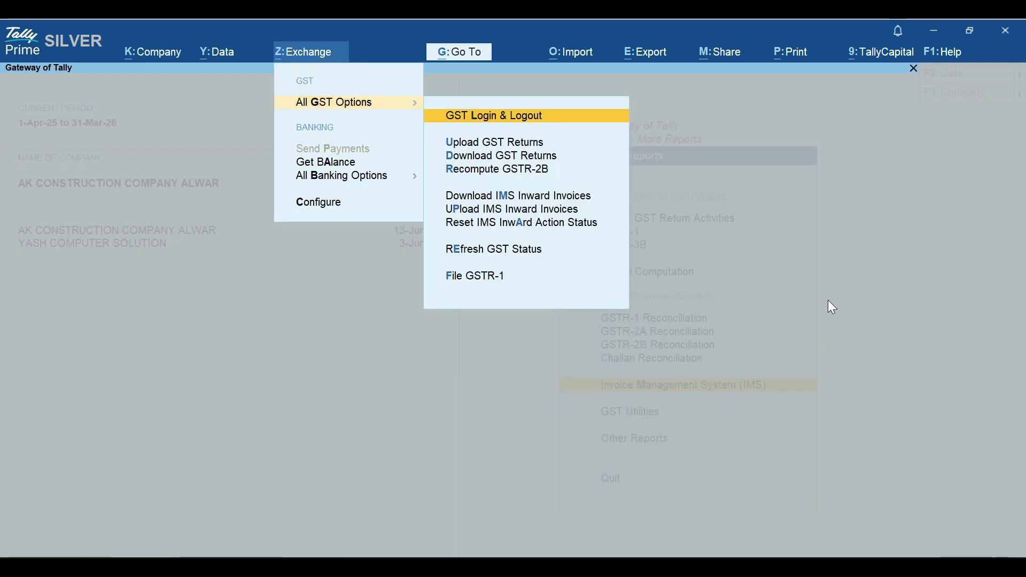
{"action": "key", "text": "Down"}
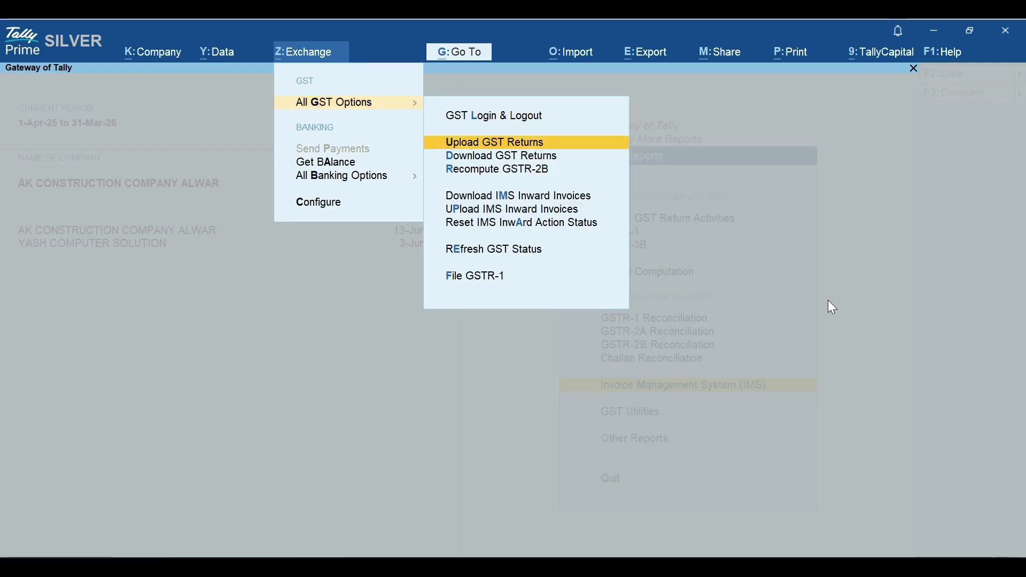
{"action": "key", "text": "Down"}
{"action": "key", "text": "Down"}
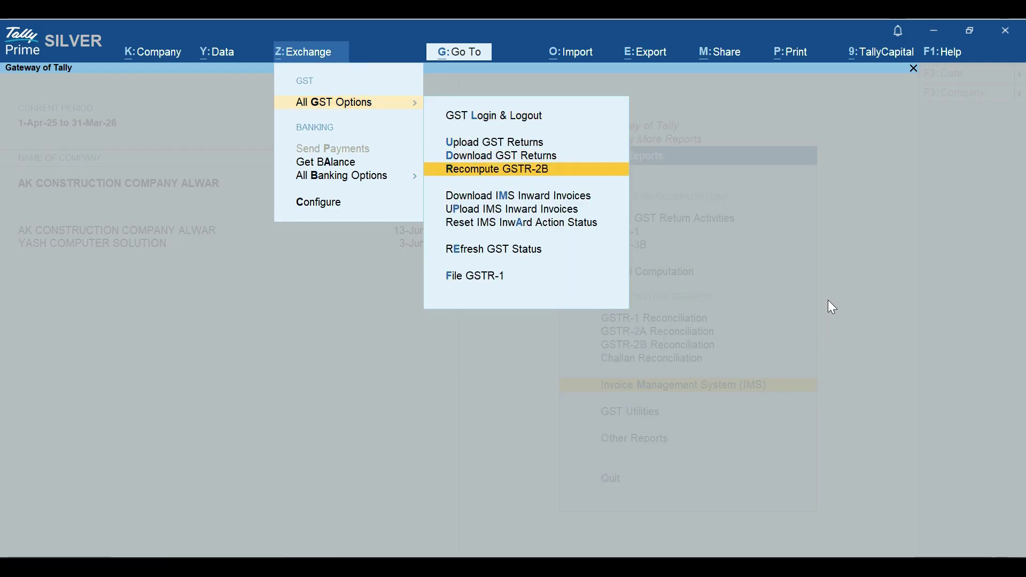
{"action": "key", "text": "Down"}
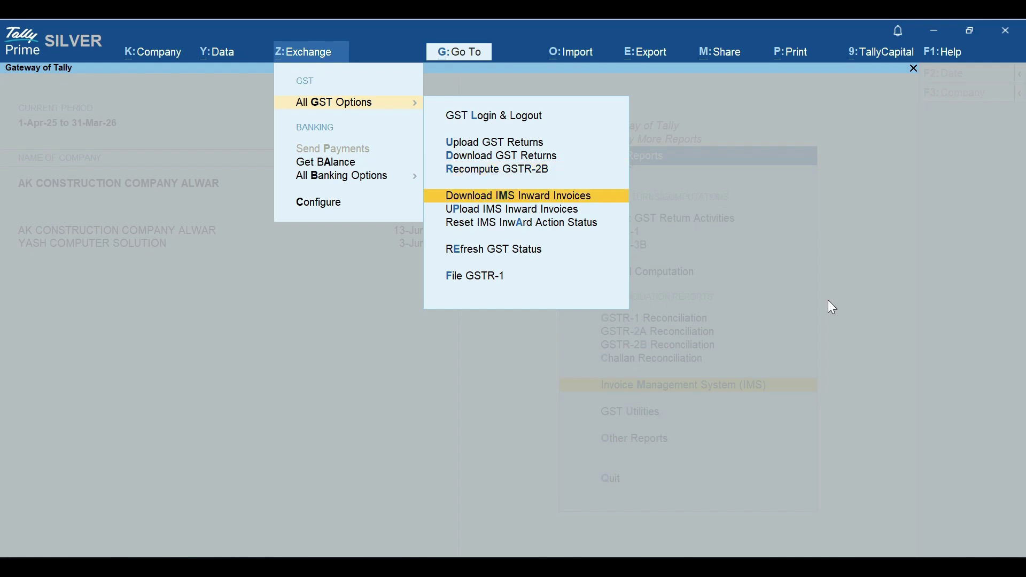
{"action": "key", "text": "Down"}
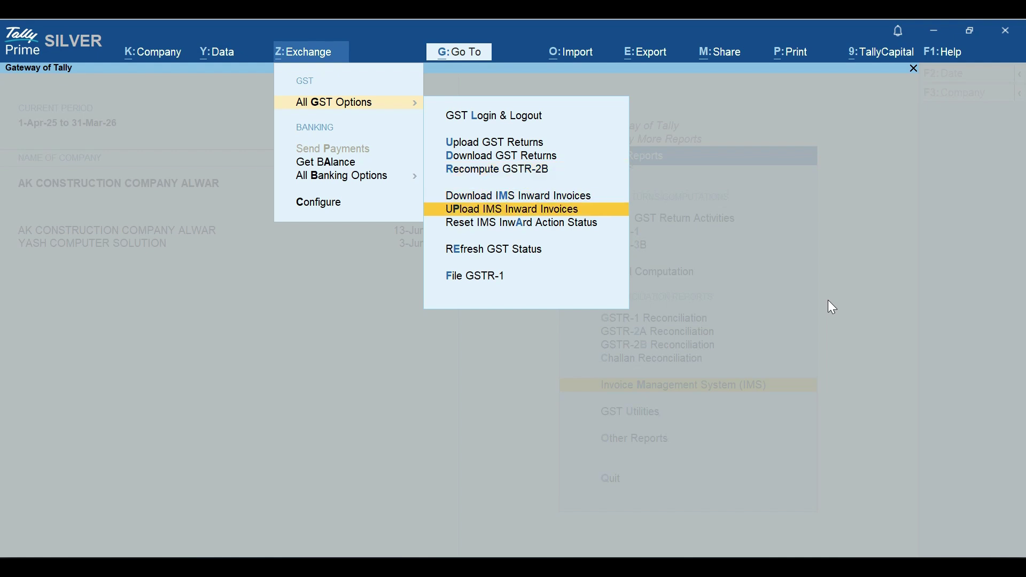
{"action": "key", "text": "Down"}
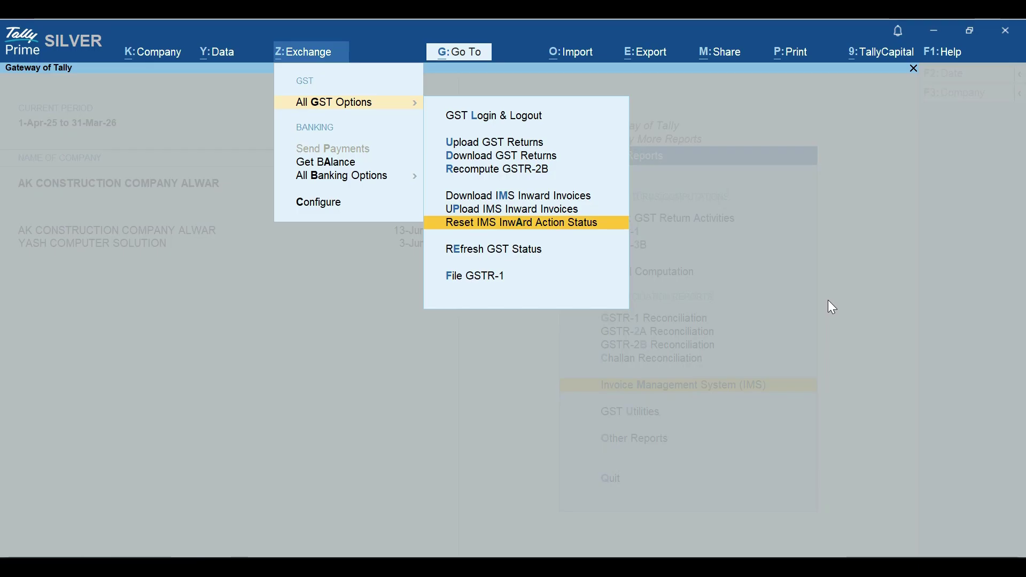
{"action": "key", "text": "Up"}
{"action": "key", "text": "Up"}
{"action": "key", "text": "Up"}
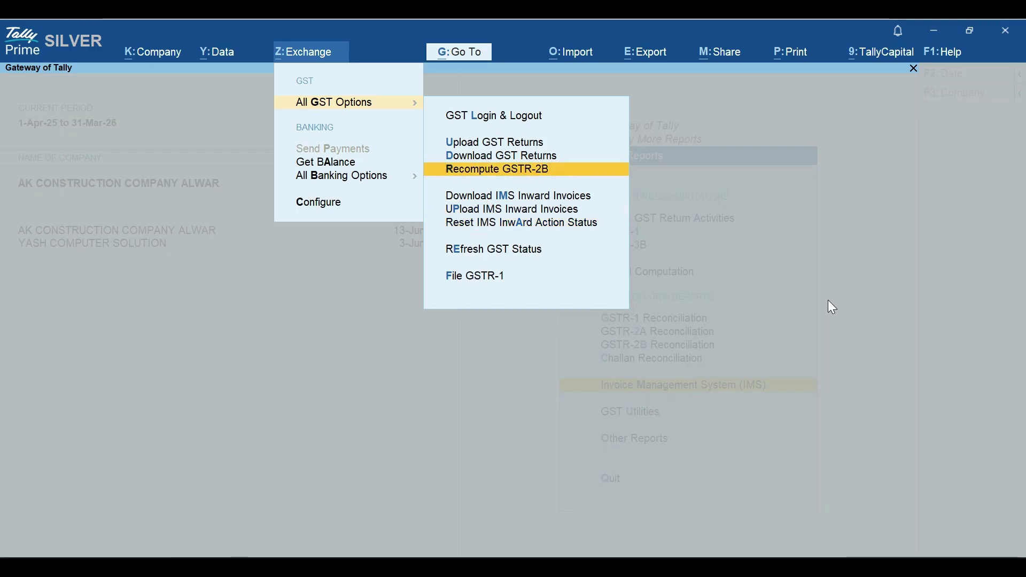
{"action": "key", "text": "Down"}
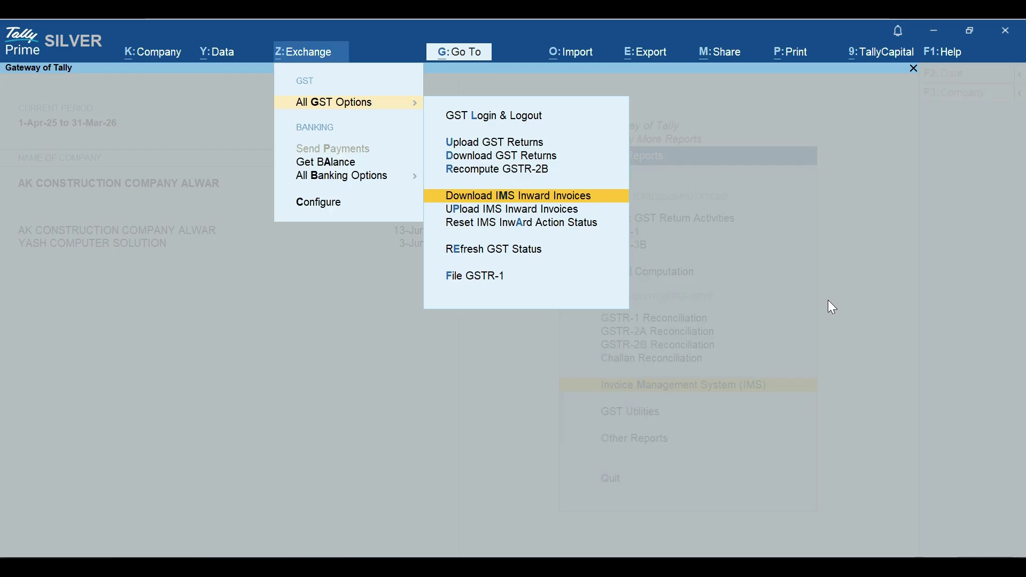
Step: Download IMS inward invoices after GST portal OTP login, then check and close the activity tracker
{"action": "key", "text": "Return"}
{"action": "key", "text": "Return"}
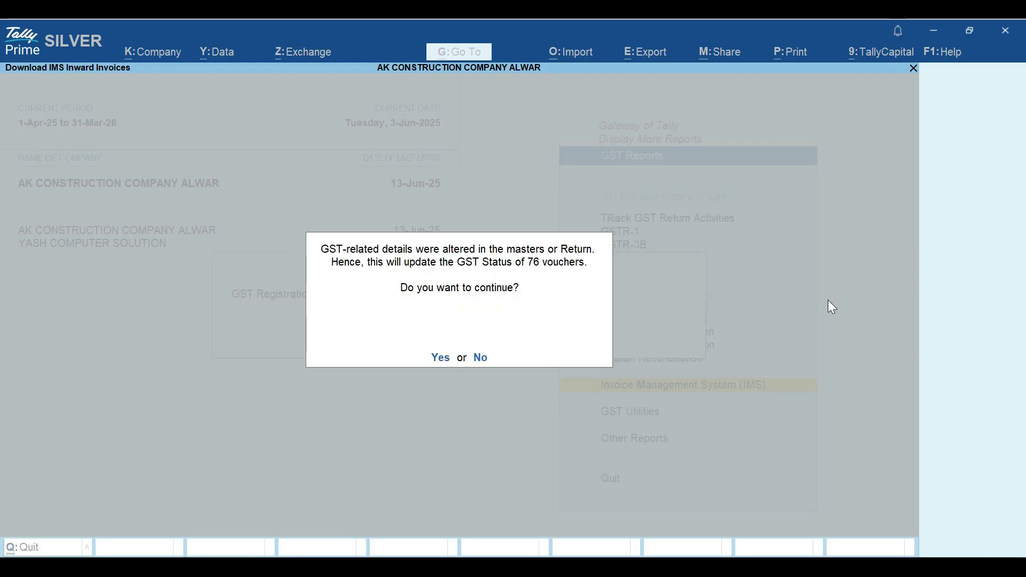
{"action": "key", "text": "Return"}
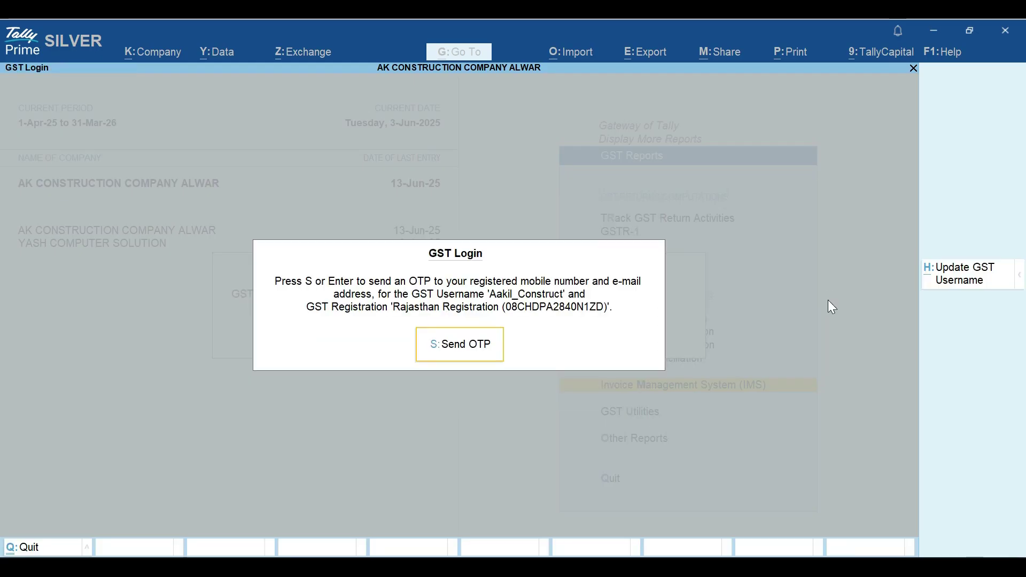
{"action": "key", "text": "Return"}
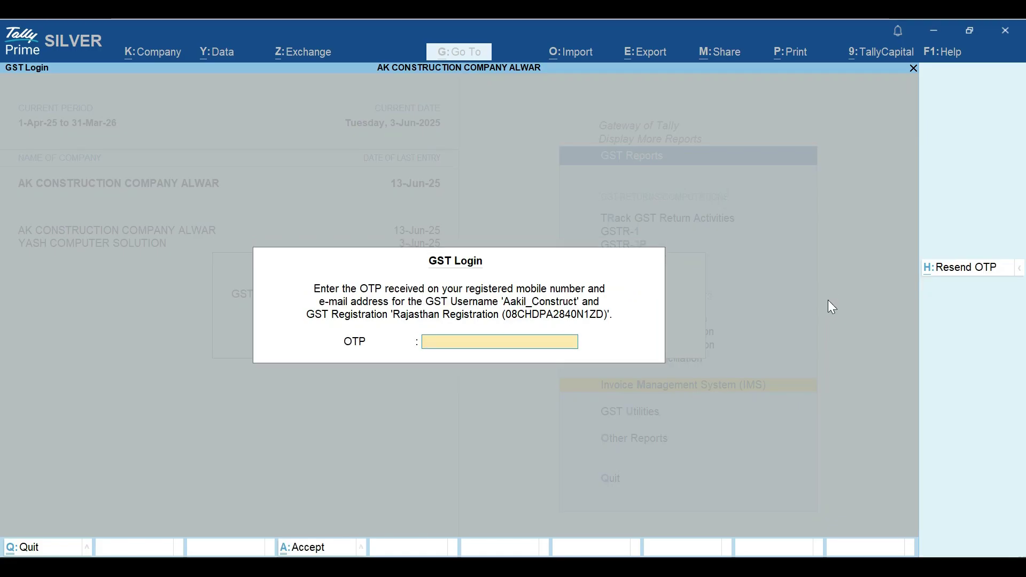
{"action": "key", "text": "Return"}
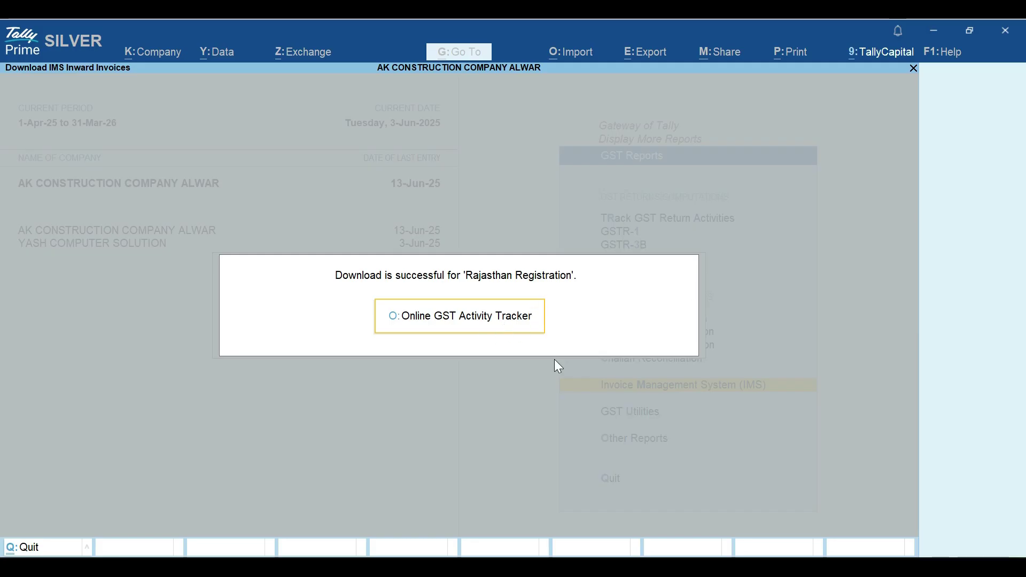
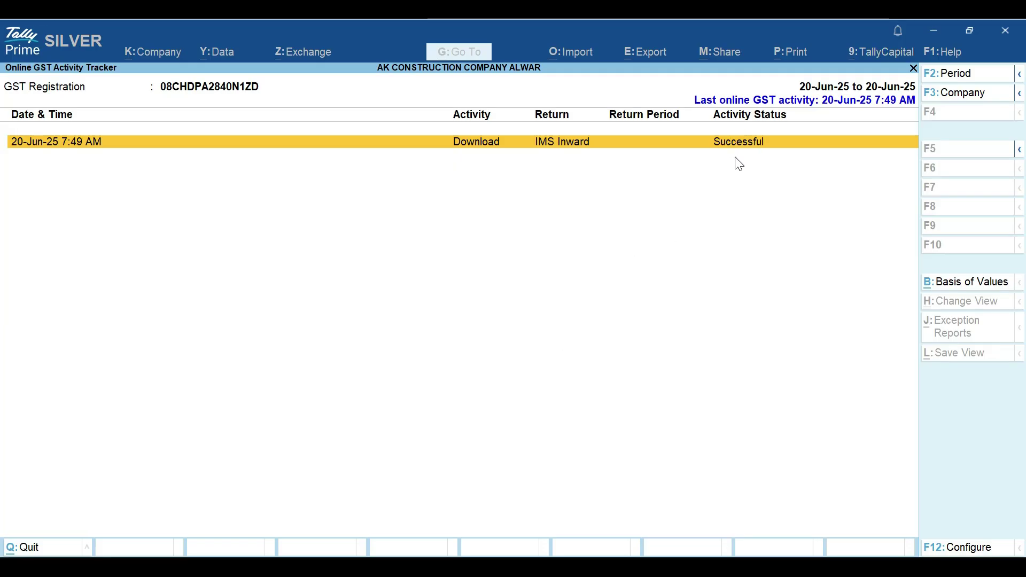
{"action": "key", "text": "Escape"}
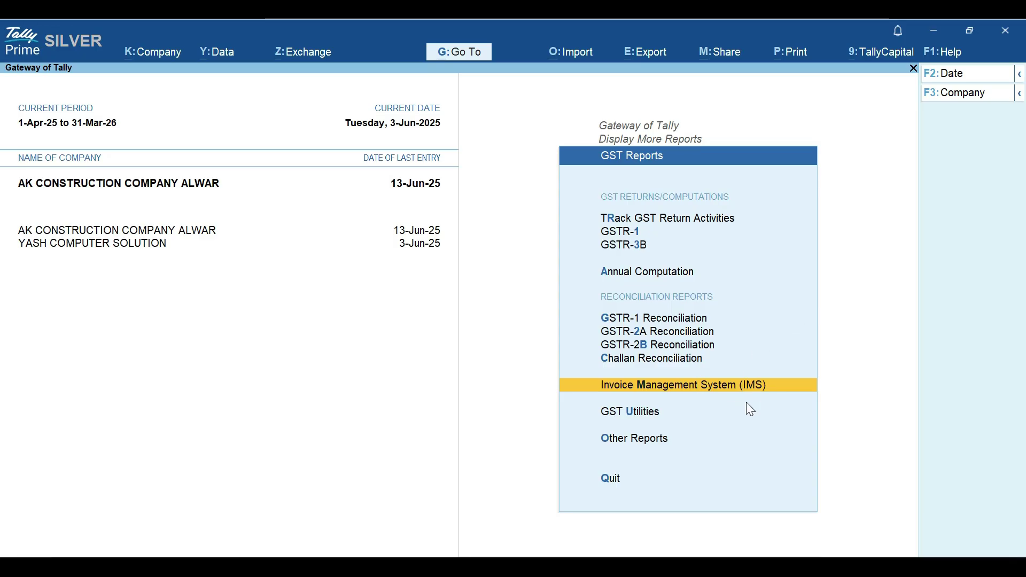
Step: Review the IMS Inward Supplies counts (16 vouchers, 13 Action Required), then go to Chrome
{"action": "key", "text": "Return"}
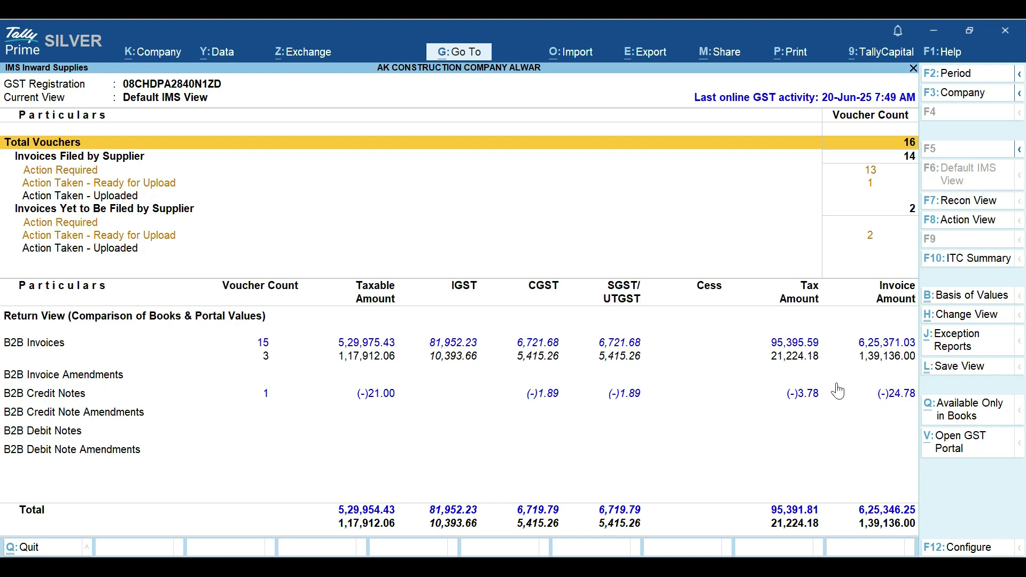
{"action": "key", "text": "Down"}
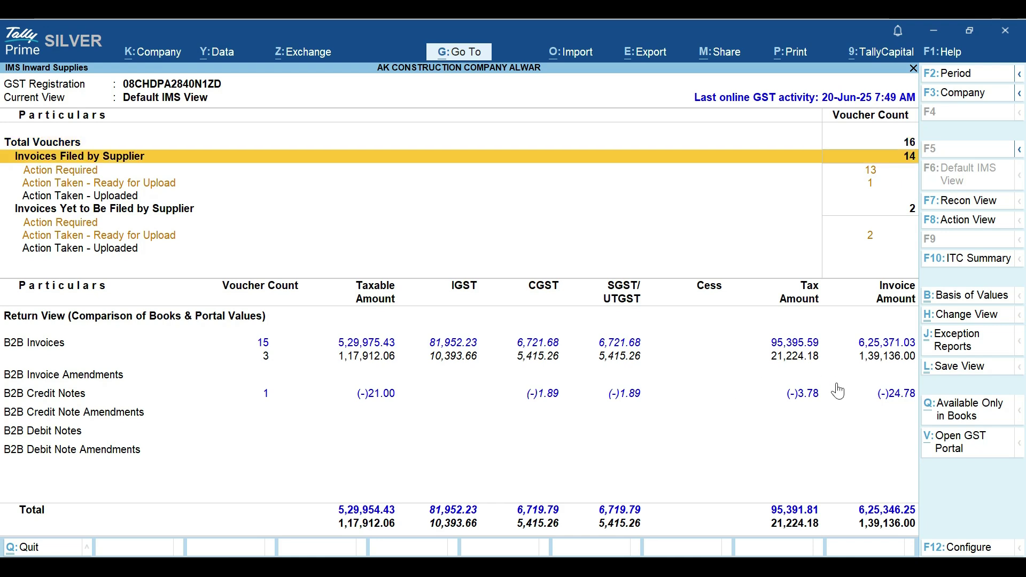
{"action": "key", "text": "Down"}
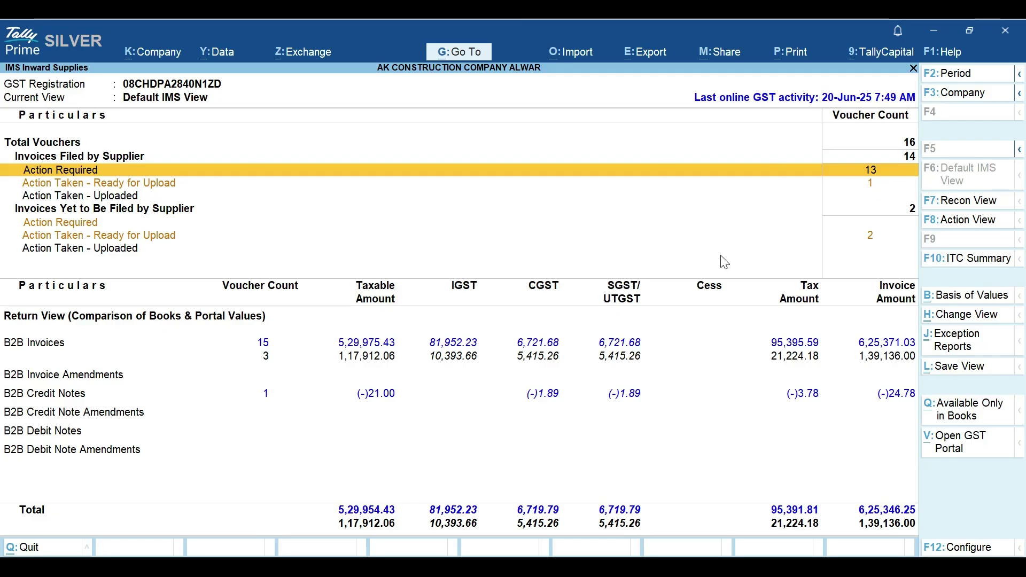
{"action": "key", "text": "Down"}
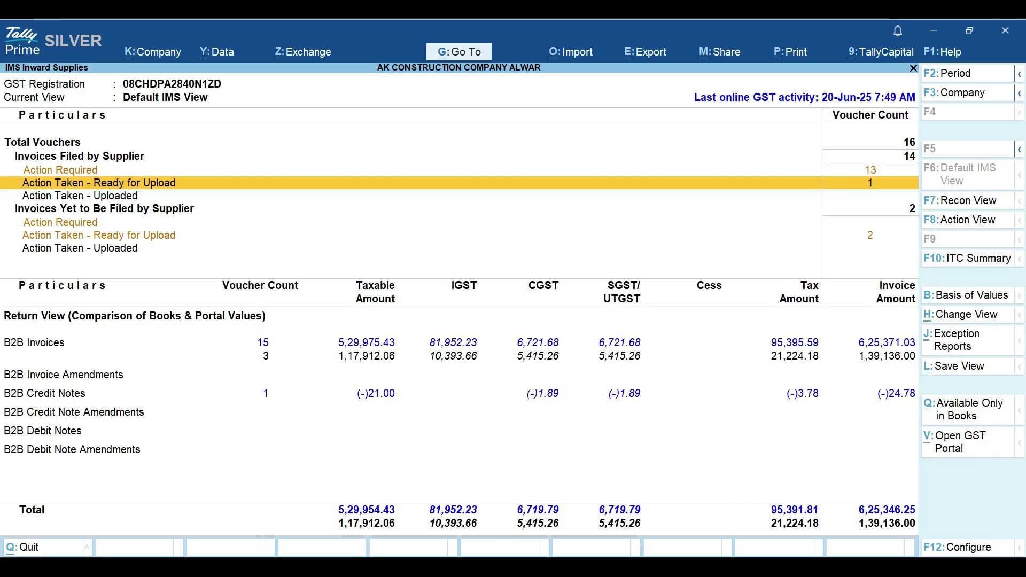
{"action": "key", "text": "alt+Tab"}
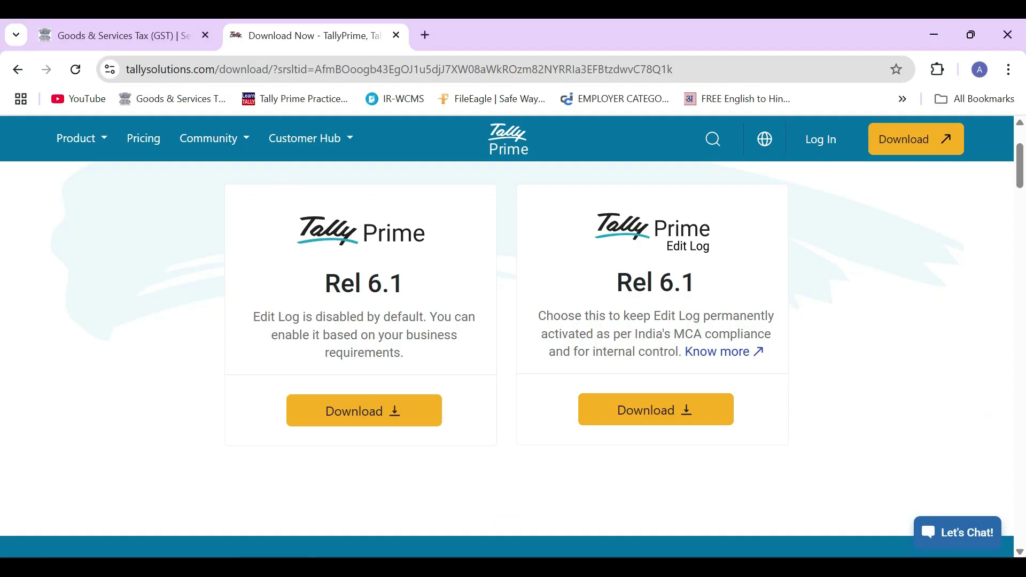
Step: Log back in to the GST portal and open the IMS Dashboard under Services > Returns
{"action": "left_click", "coordinate": [139, 37]}
{"action": "left_click", "coordinate": [945, 194]}
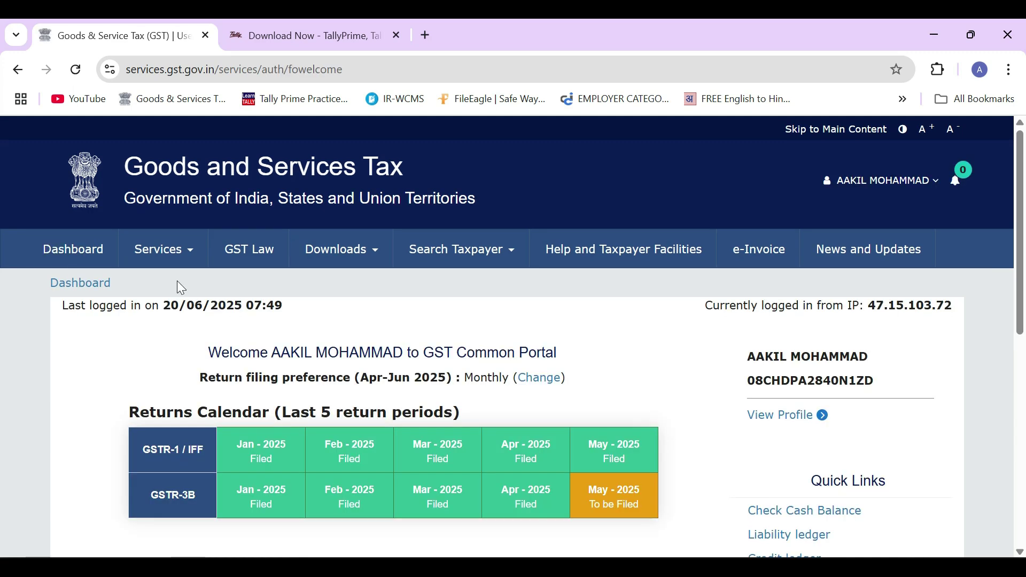
{"action": "left_click", "coordinate": [176, 251]}
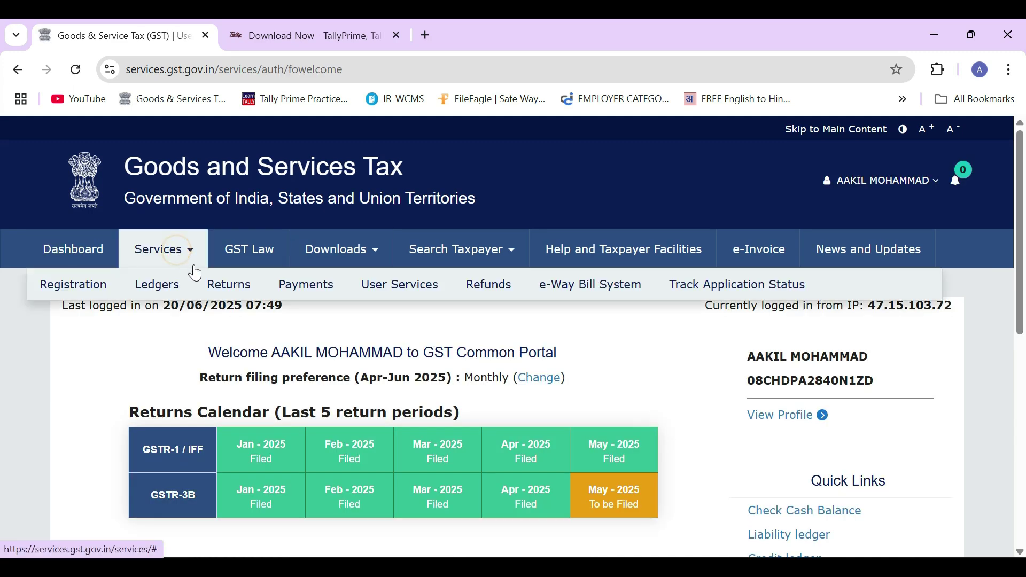
{"action": "mouse_move", "coordinate": [229, 291]}
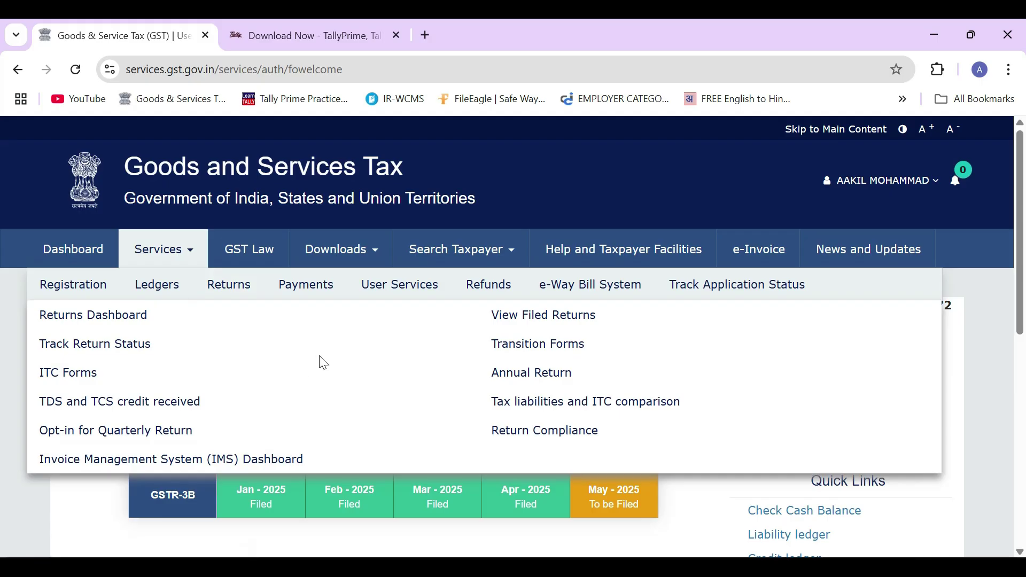
{"action": "left_click", "coordinate": [218, 461]}
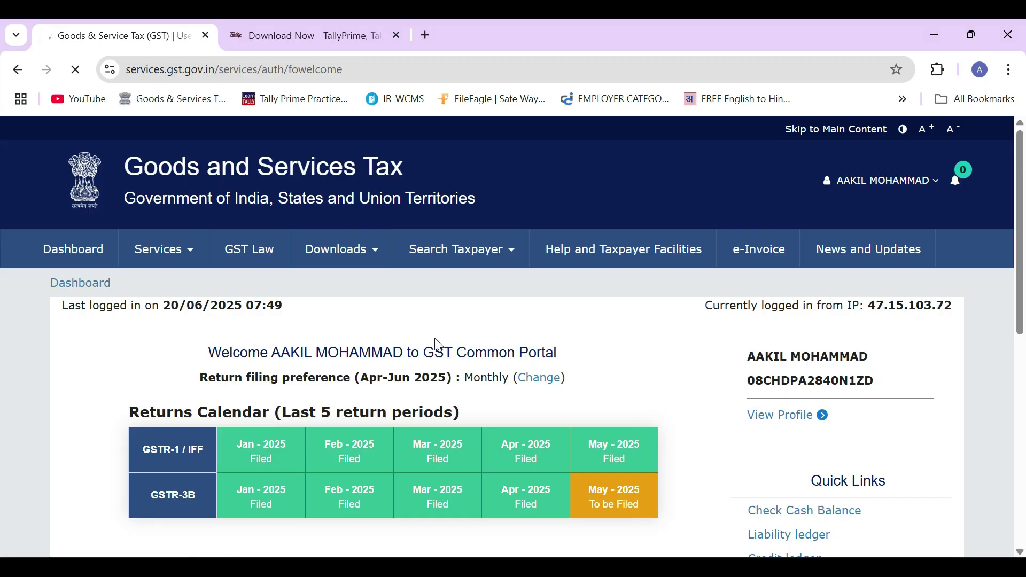
Step: View IMS Inward Supplies: 15 B2B invoices and 1 credit note, all with no action
{"action": "scroll", "coordinate": [354, 347], "scroll_direction": "down", "scroll_amount": 2}
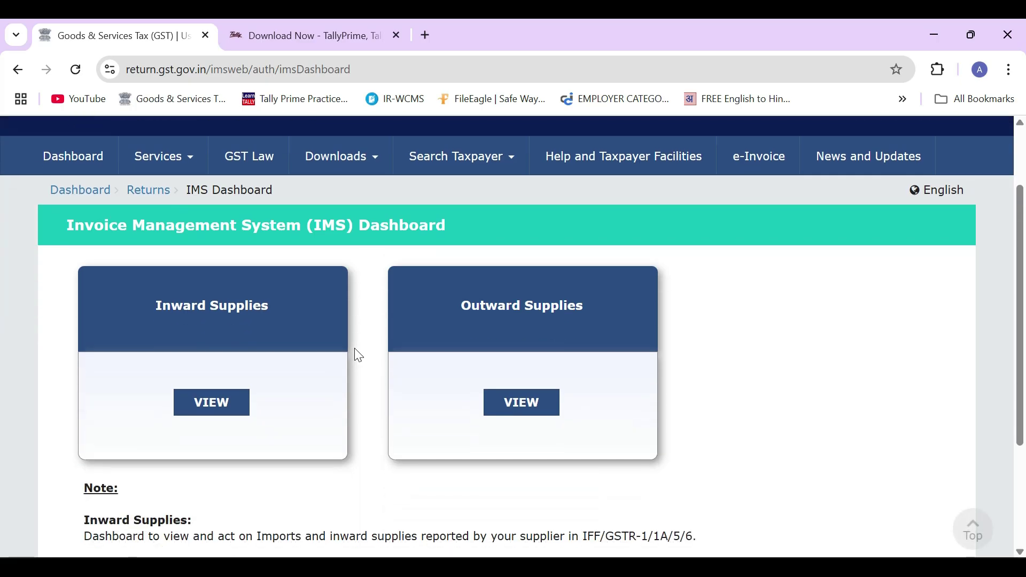
{"action": "left_click", "coordinate": [208, 402]}
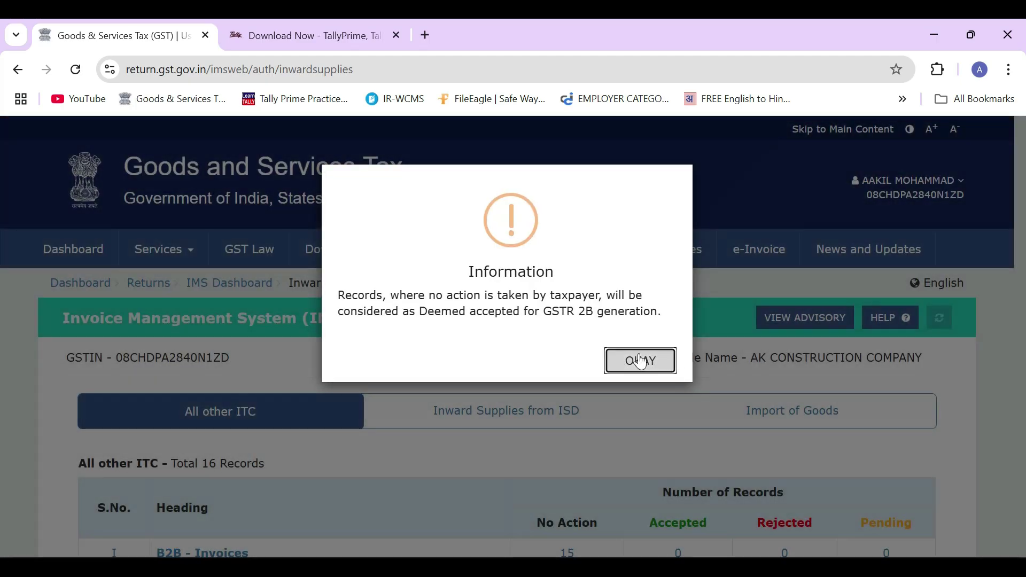
{"action": "left_click", "coordinate": [640, 358]}
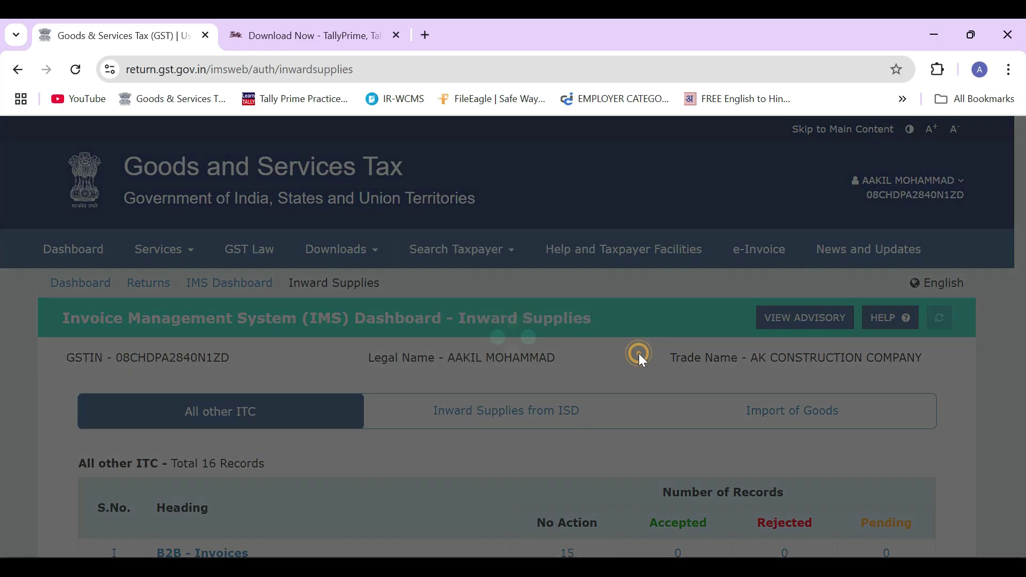
{"action": "scroll", "coordinate": [503, 441], "scroll_direction": "down", "scroll_amount": 4}
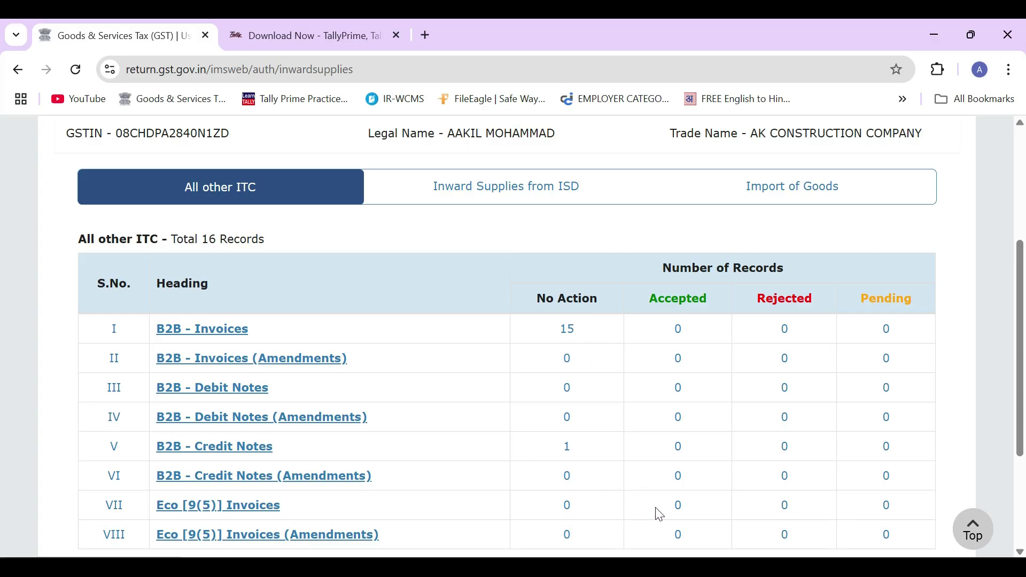
Step: Back in TallyPrime, list the 13 supplier-filed invoices marked Action Required
{"action": "key", "text": "alt+Tab"}
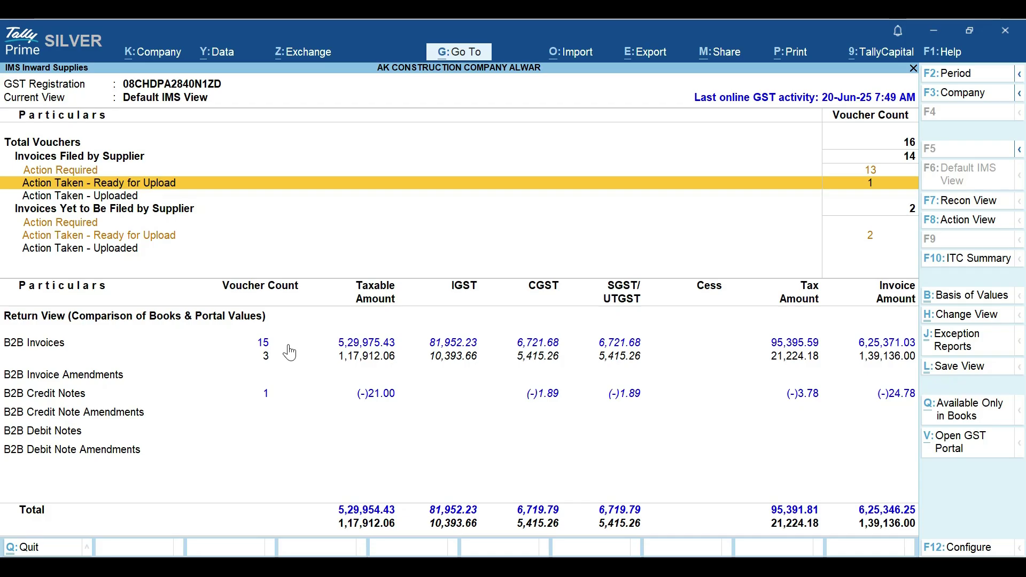
{"action": "key", "text": "Up"}
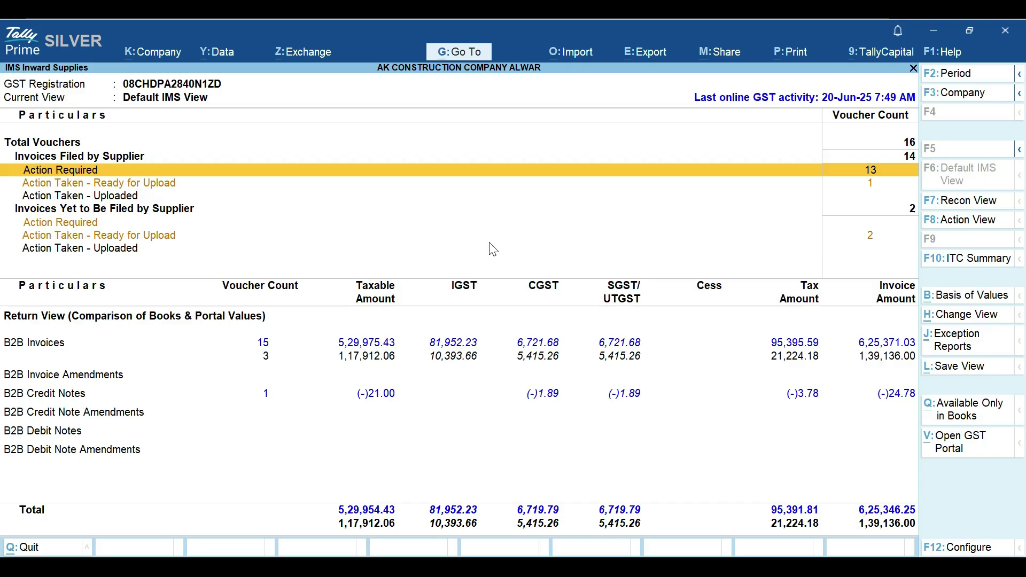
{"action": "key", "text": "Down"}
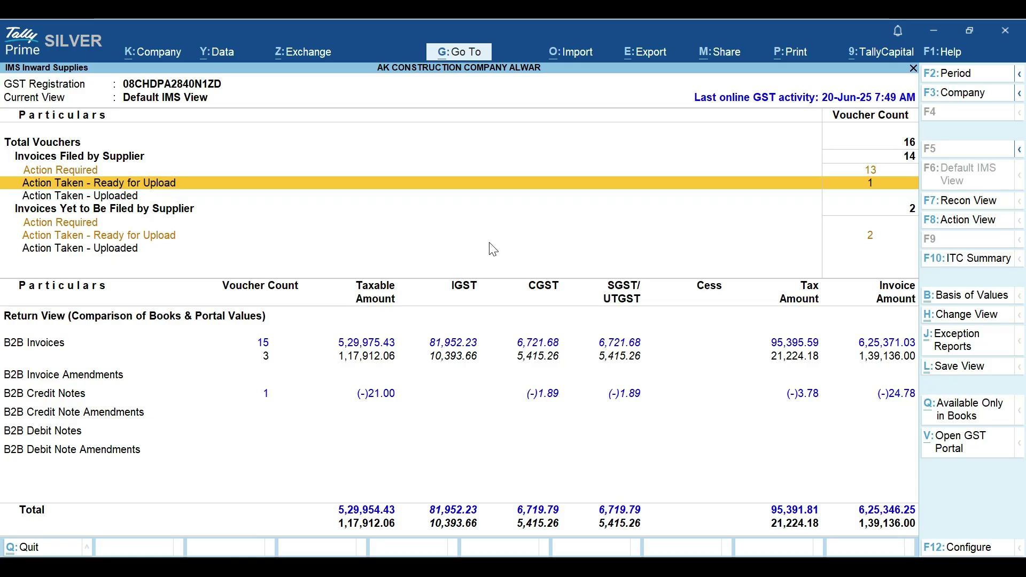
{"action": "key", "text": "Down"}
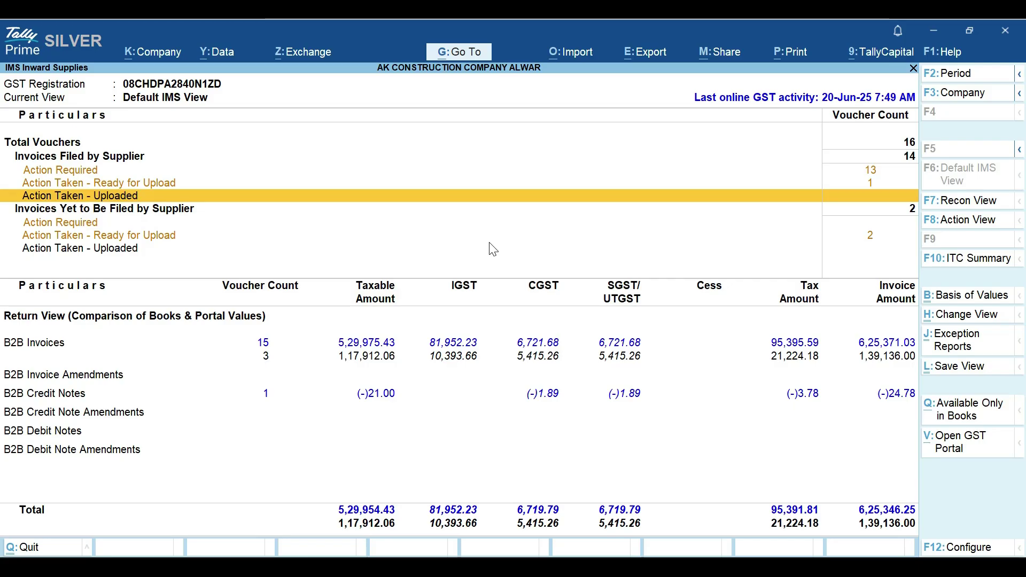
{"action": "key", "text": "Up"}
{"action": "key", "text": "Up"}
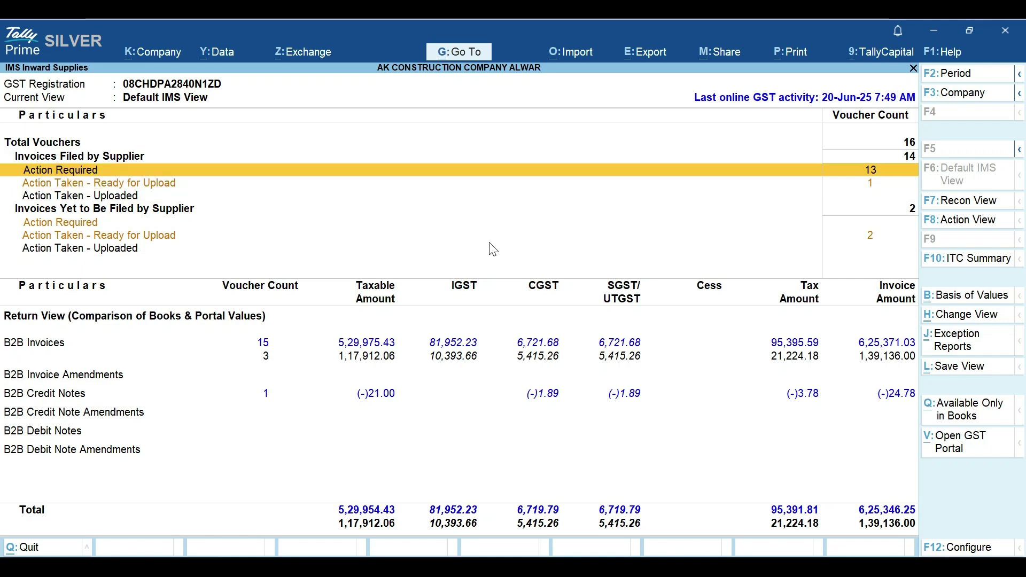
{"action": "key", "text": "Return"}
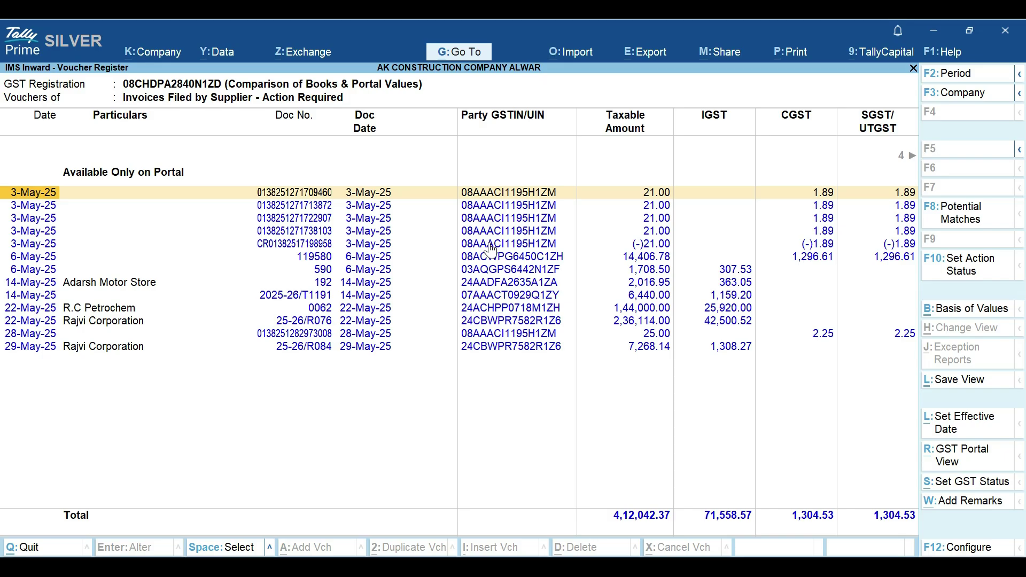
{"action": "key", "text": "Down"}
{"action": "key", "text": "Down"}
{"action": "key", "text": "Down"}
{"action": "key", "text": "Down"}
{"action": "key", "text": "Down"}
{"action": "key", "text": "Down"}
{"action": "key", "text": "Down"}
{"action": "key", "text": "Down"}
{"action": "key", "text": "Down"}
{"action": "key", "text": "Down"}
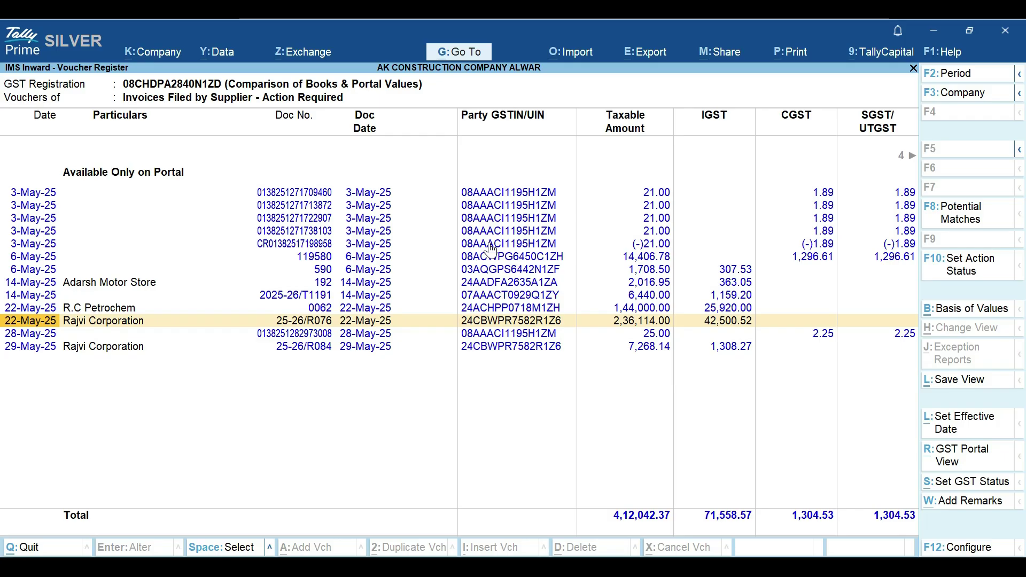
{"action": "key", "text": "Right"}
{"action": "key", "text": "Right"}
{"action": "key", "text": "Right"}
{"action": "key", "text": "Right"}
{"action": "key", "text": "Right"}
{"action": "key", "text": "Right"}
{"action": "key", "text": "Right"}
{"action": "key", "text": "Right"}
{"action": "key", "text": "Right"}
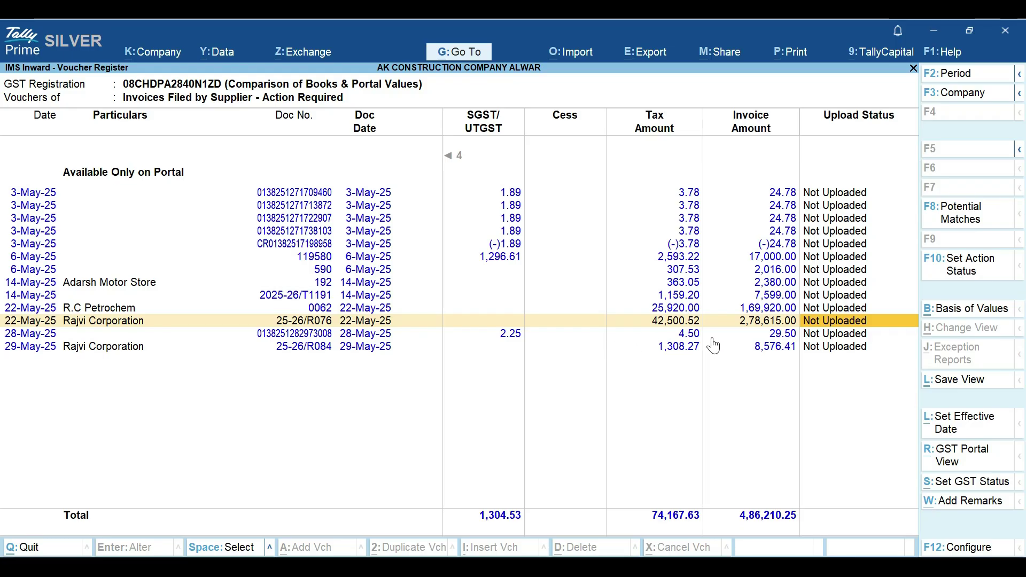
{"action": "key", "text": "Left"}
{"action": "key", "text": "Left"}
{"action": "key", "text": "Left"}
{"action": "key", "text": "Left"}
{"action": "key", "text": "Left"}
{"action": "key", "text": "Left"}
{"action": "key", "text": "Left"}
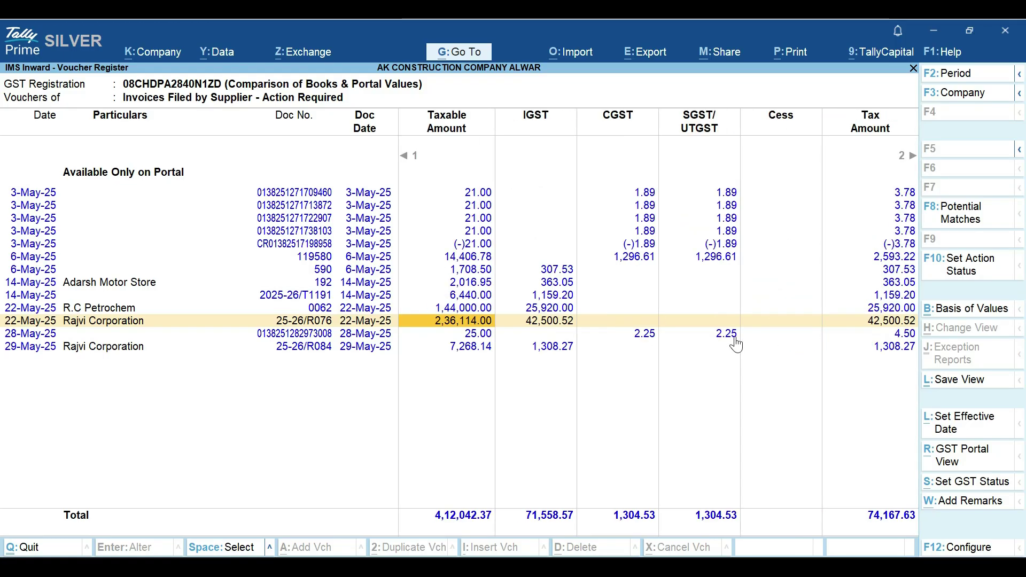
Step: Set the 22-May-25 supplier invoice's IMS status to Accepted
{"action": "left_click", "coordinate": [945, 270]}
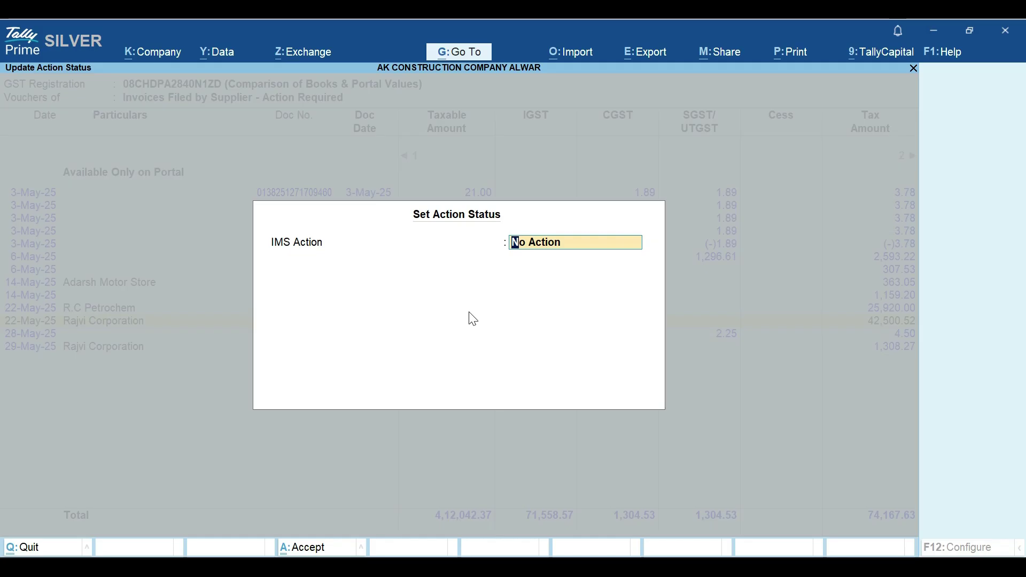
{"action": "key", "text": "BackSpace"}
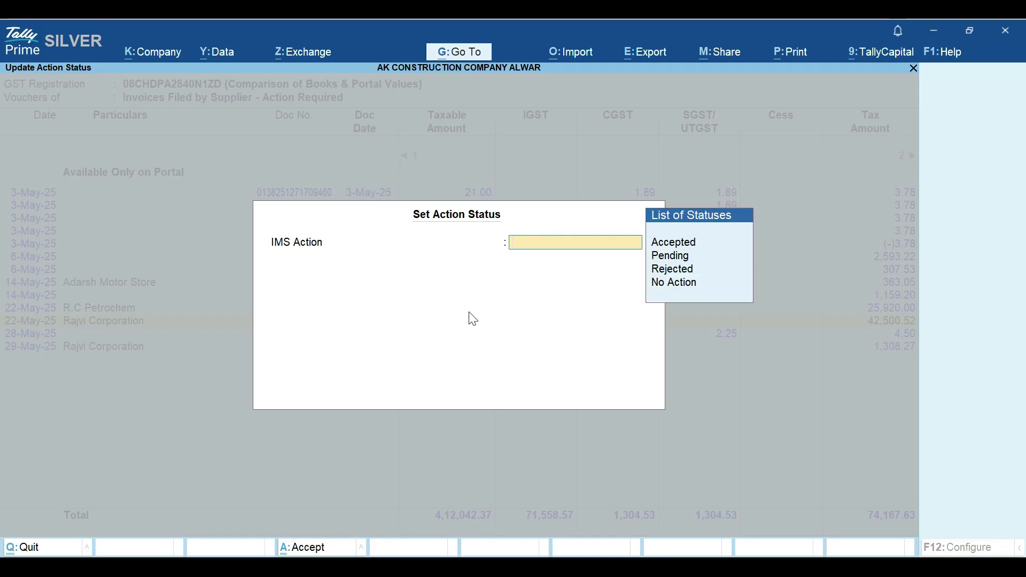
{"action": "key", "text": "Down"}
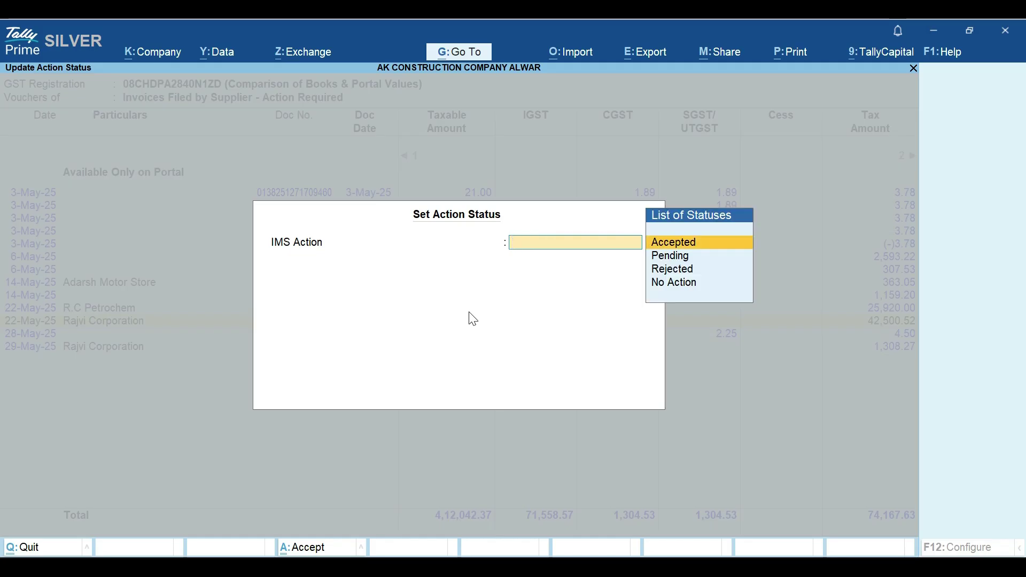
{"action": "key", "text": "Return"}
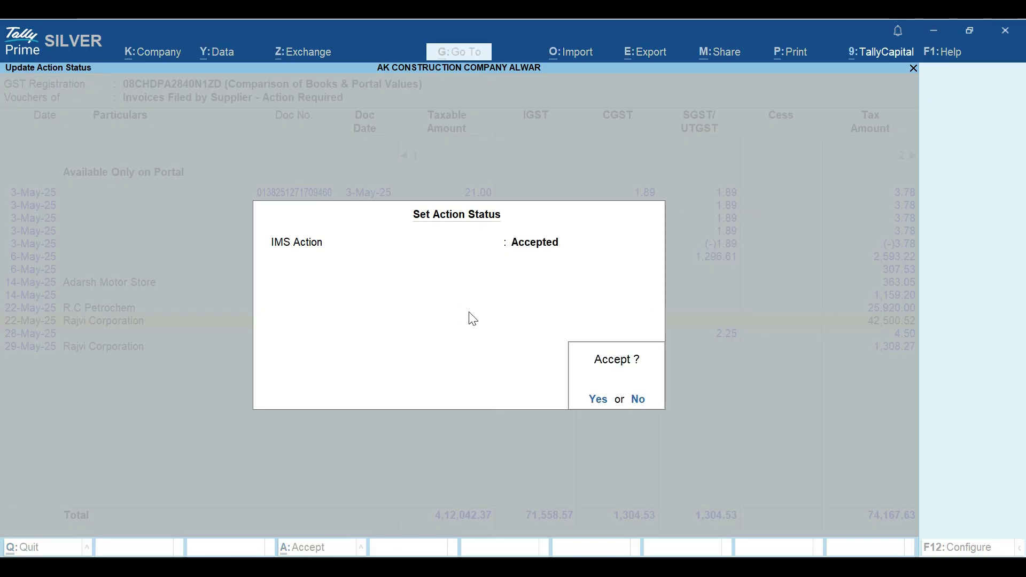
{"action": "key", "text": "Return"}
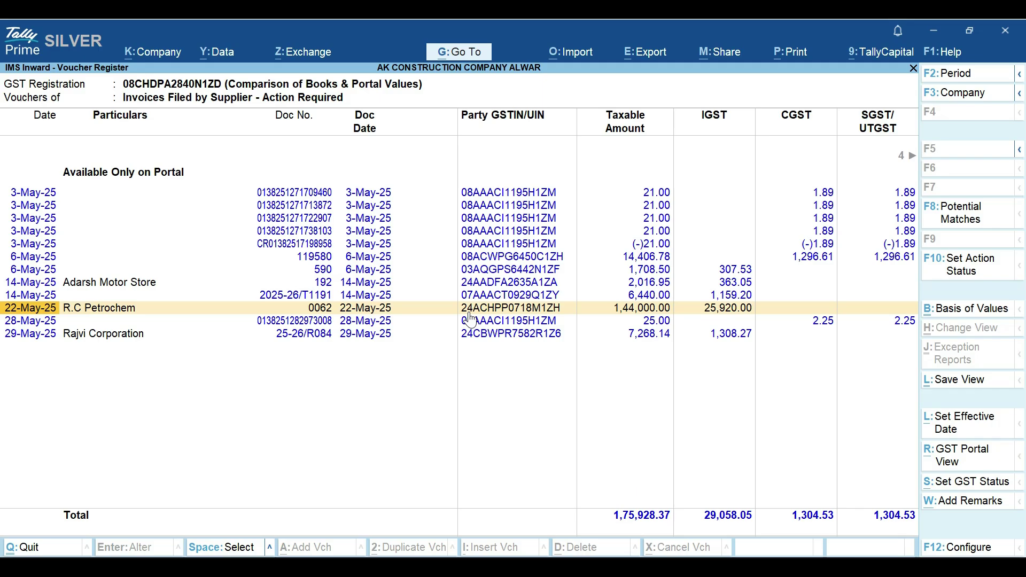
Step: Return to the summary, now showing 12 Action Required and 2 Ready for Upload
{"action": "key", "text": "Down"}
{"action": "key", "text": "Down"}
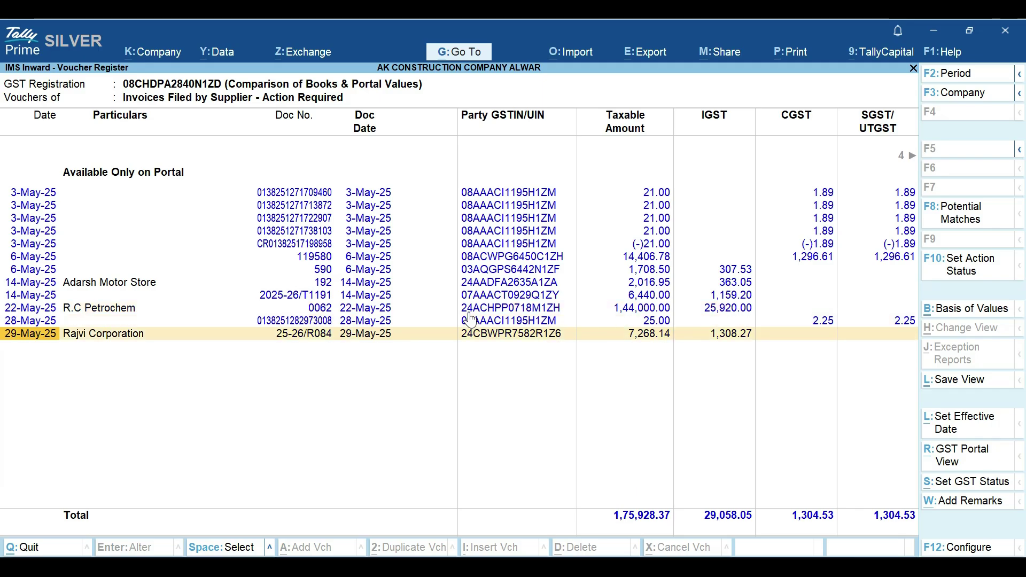
{"action": "key", "text": "Up"}
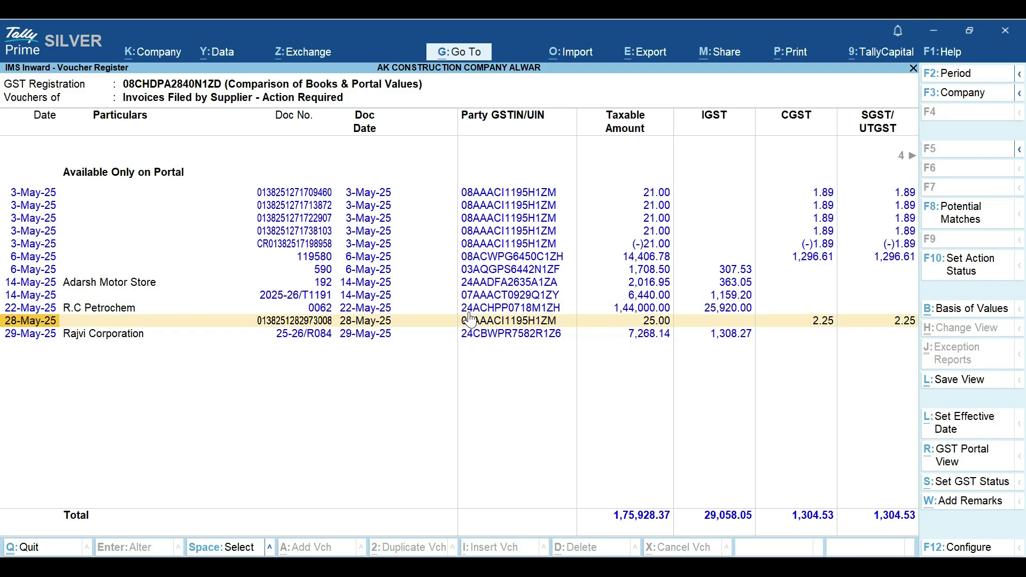
{"action": "key", "text": "Escape"}
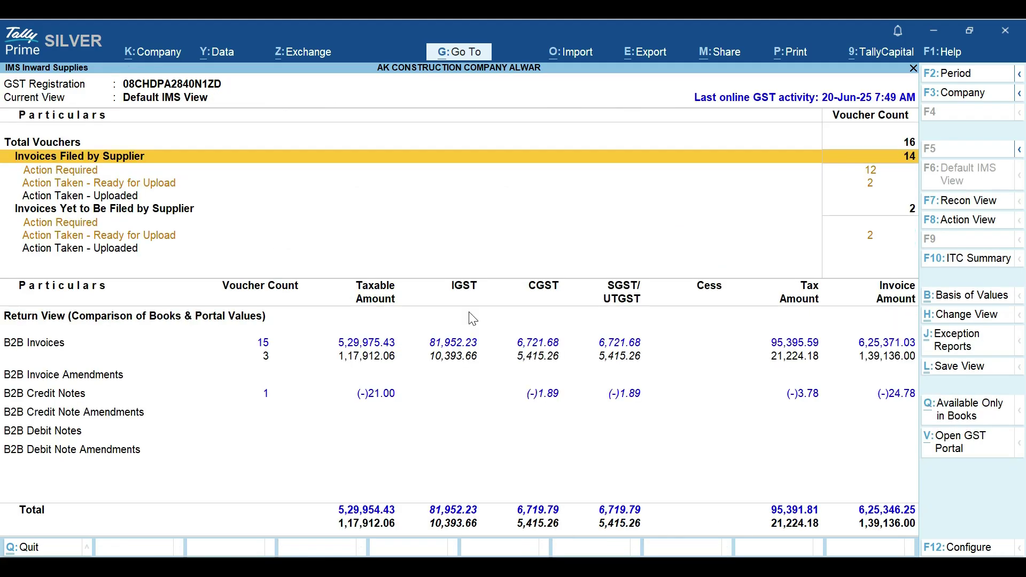
Step: Review the two Accepted invoices ready for upload (taxable 2,96,283.50), then bring up the Exchange options
{"action": "key", "text": "Down"}
{"action": "key", "text": "Down"}
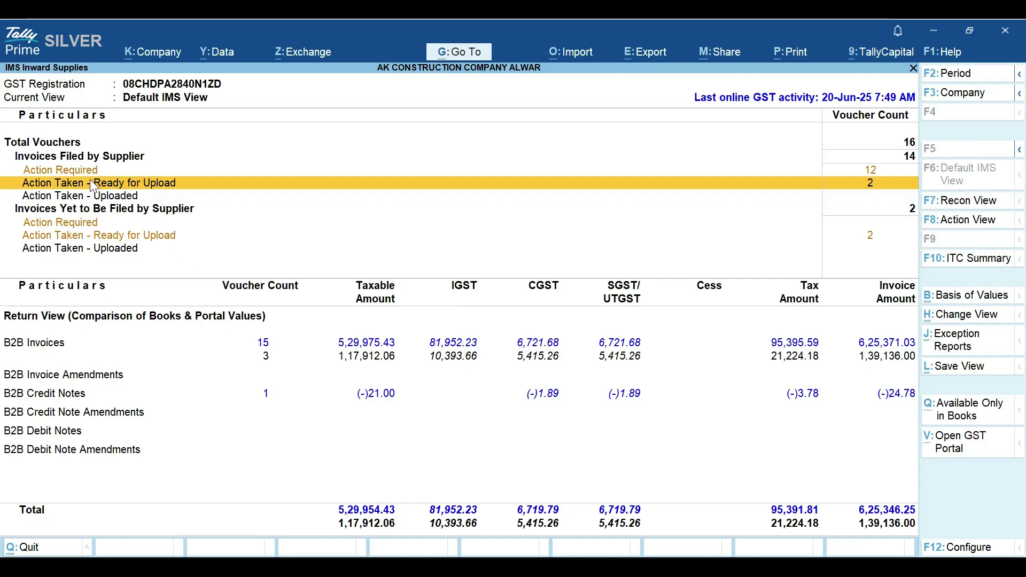
{"action": "key", "text": "Return"}
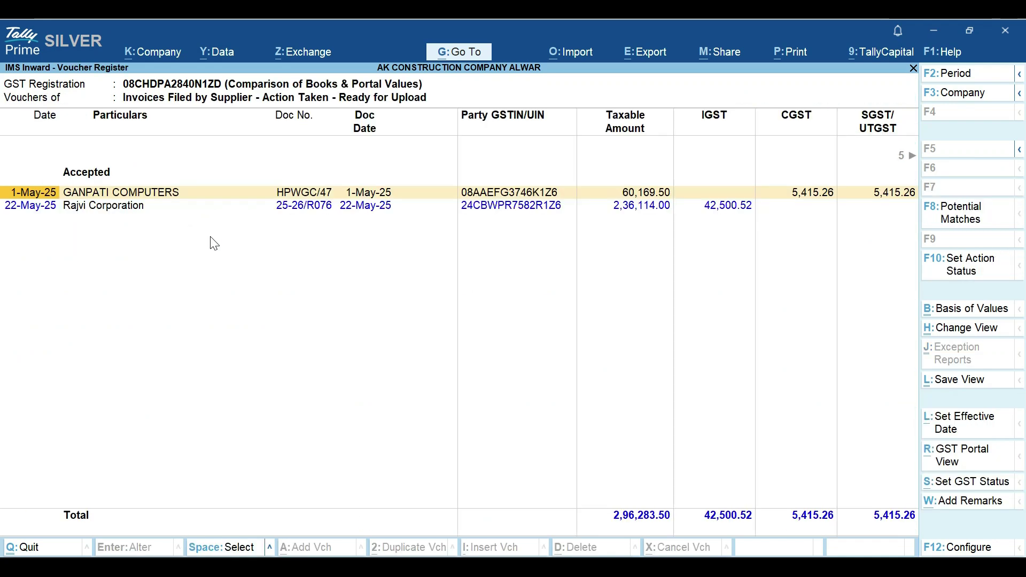
{"action": "key", "text": "Down"}
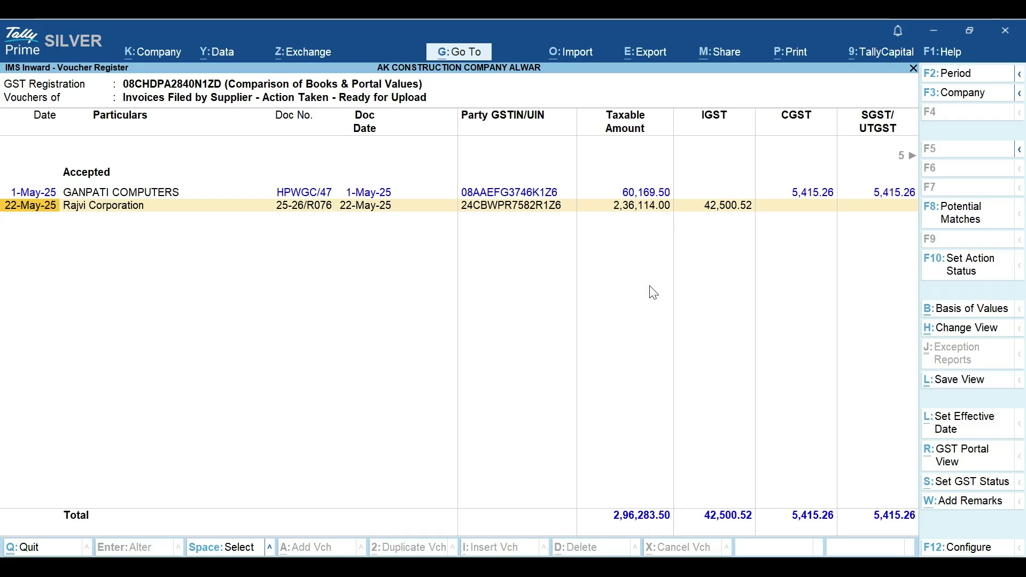
{"action": "key", "text": "Escape"}
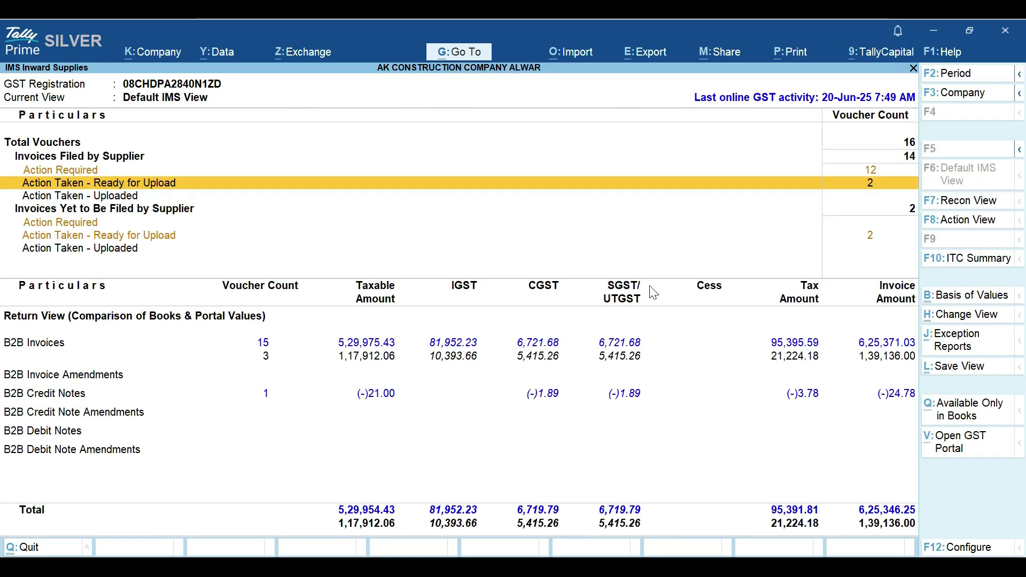
{"action": "key", "text": "alt"}
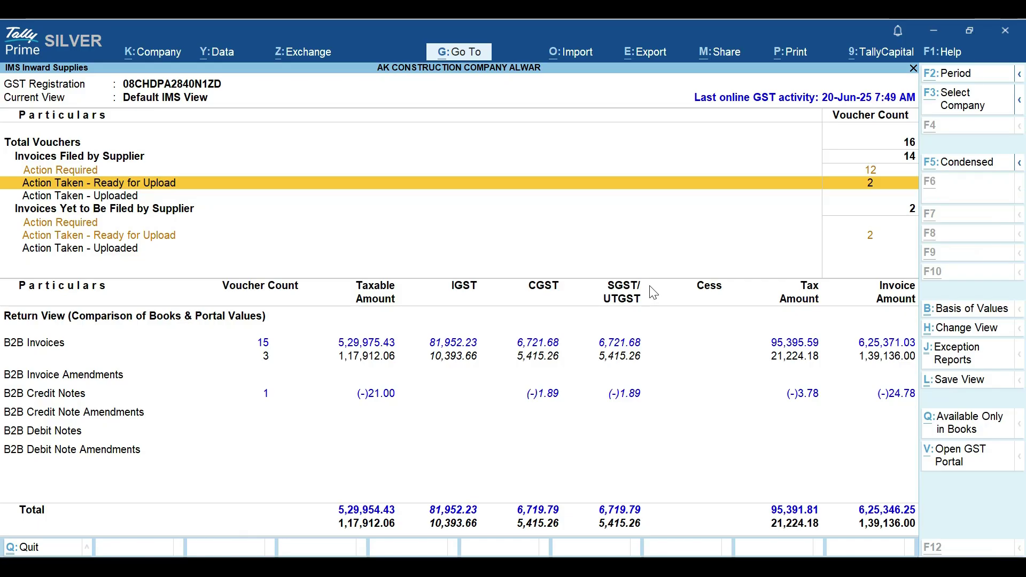
{"action": "key", "text": "alt+z"}
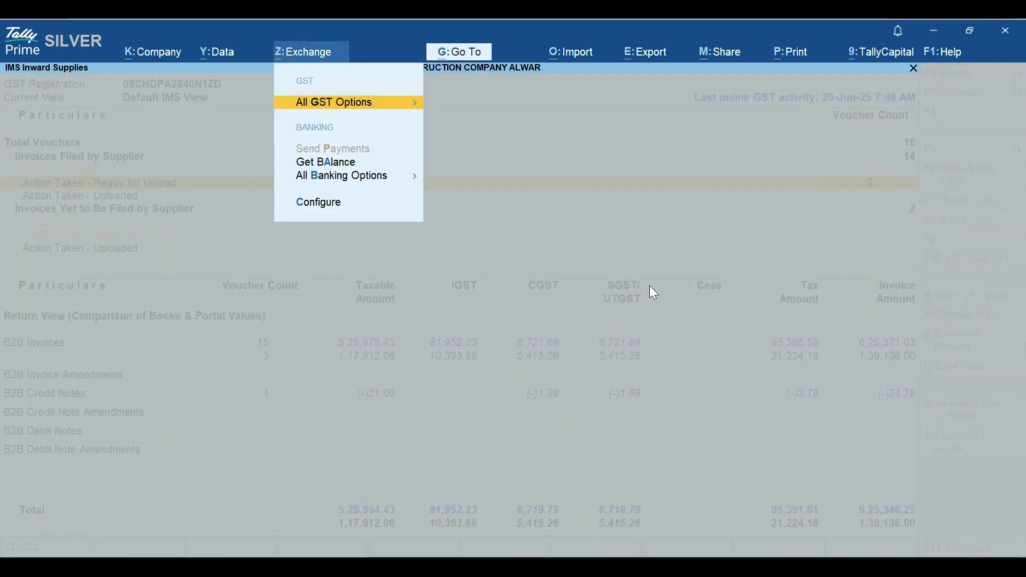
Step: Upload the 4 accepted IMS inward invoices online to the GST portal, confirming the status update
{"action": "key", "text": "Return"}
{"action": "key", "text": "Down"}
{"action": "key", "text": "Down"}
{"action": "key", "text": "Down"}
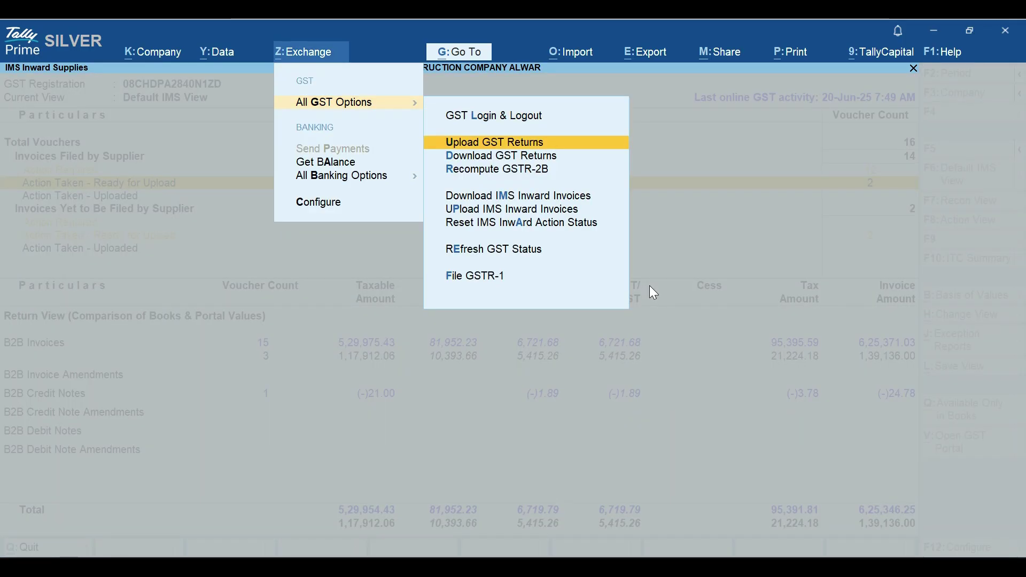
{"action": "key", "text": "Down"}
{"action": "key", "text": "Down"}
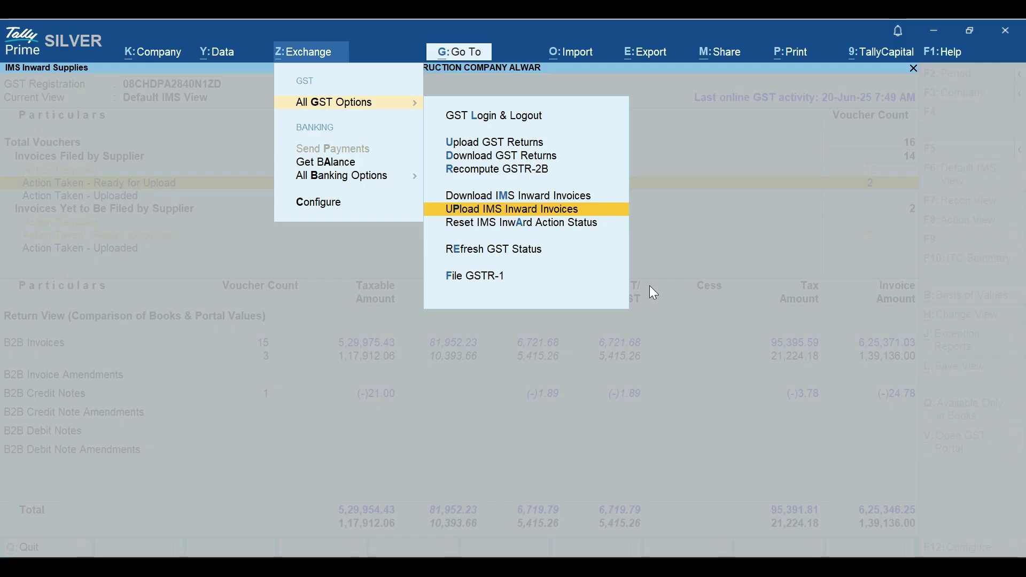
{"action": "key", "text": "Return"}
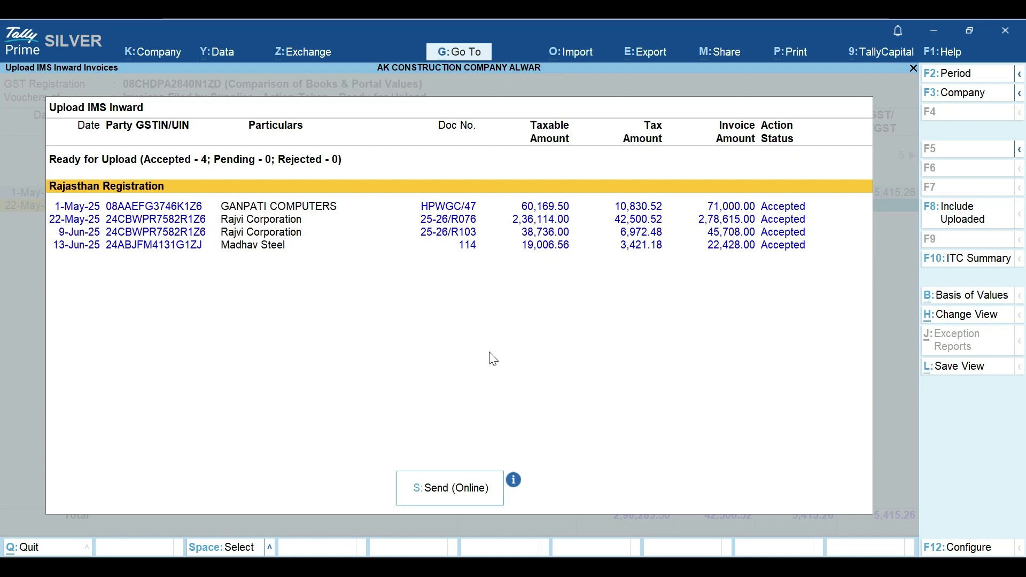
{"action": "left_click", "coordinate": [444, 501]}
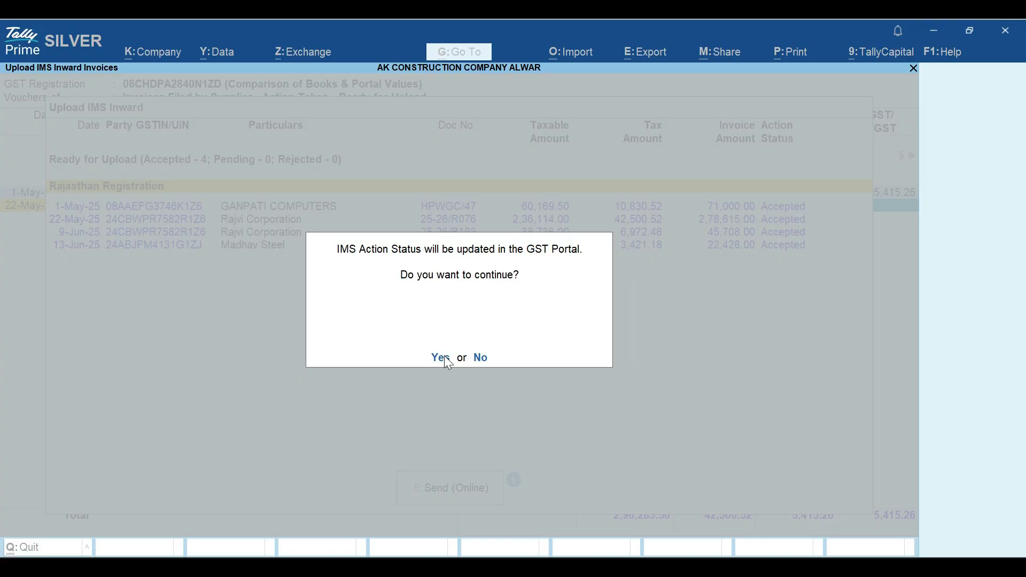
{"action": "left_click", "coordinate": [439, 358]}
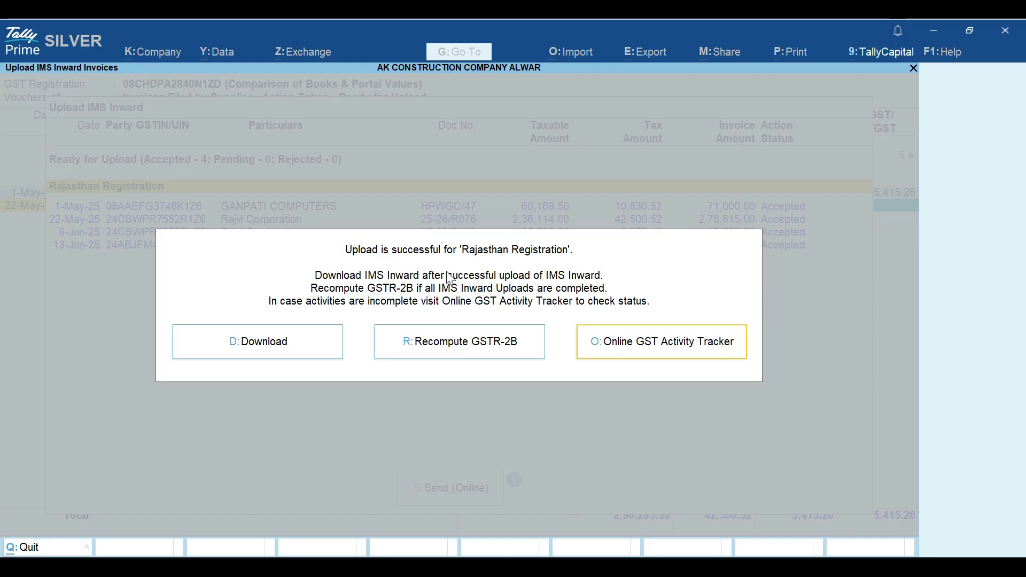
{"action": "left_click", "coordinate": [456, 556]}
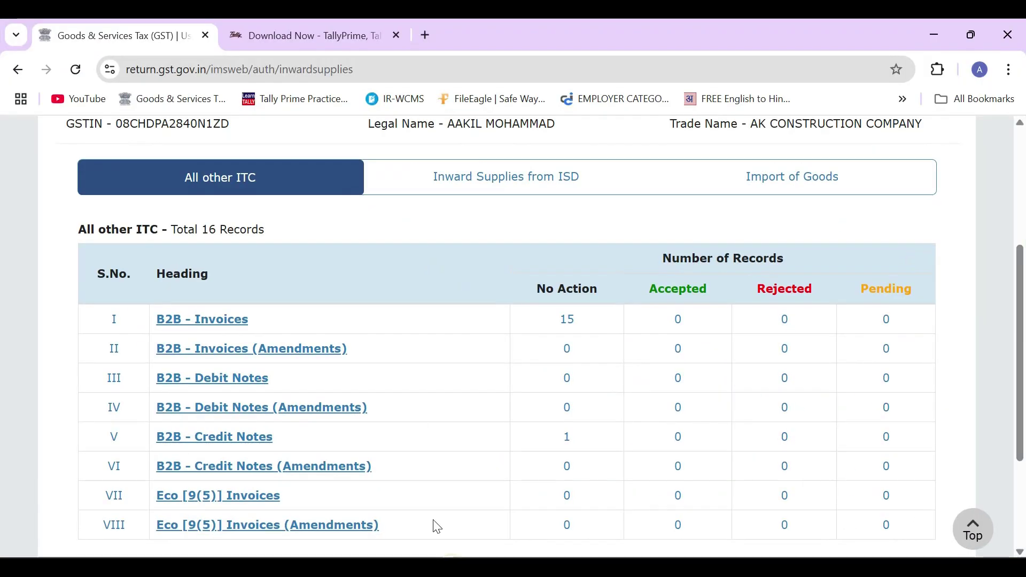
Step: Reload the portal's IMS inward supplies and confirm 4 B2B invoices Accepted, 11 No Action
{"action": "scroll", "coordinate": [428, 202], "scroll_direction": "up", "scroll_amount": 4}
{"action": "scroll", "coordinate": [429, 206], "scroll_direction": "down", "scroll_amount": 4}
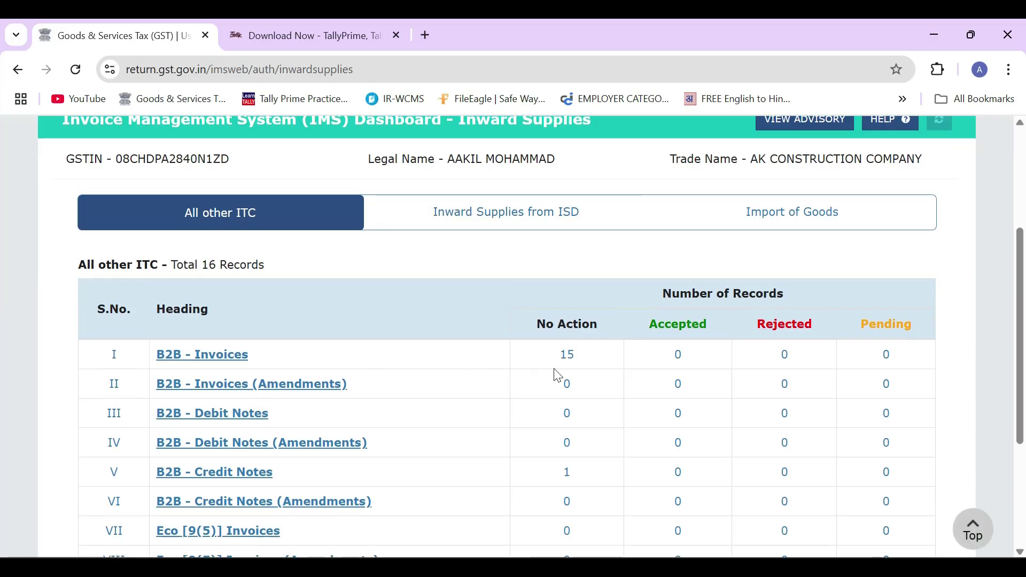
{"action": "scroll", "coordinate": [692, 484], "scroll_direction": "down", "scroll_amount": 1}
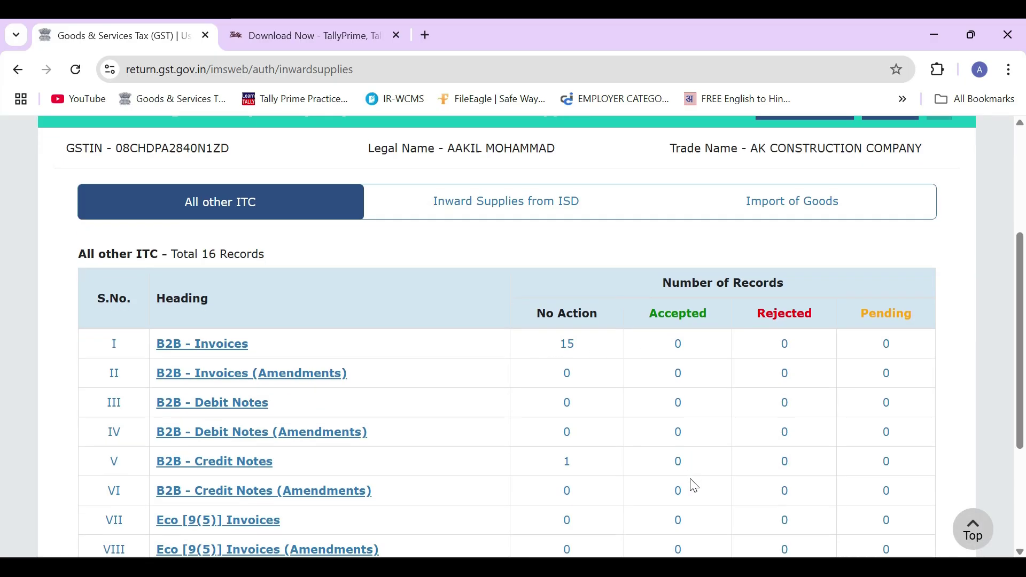
{"action": "scroll", "coordinate": [694, 486], "scroll_direction": "down", "scroll_amount": 2}
{"action": "left_click", "coordinate": [423, 527]}
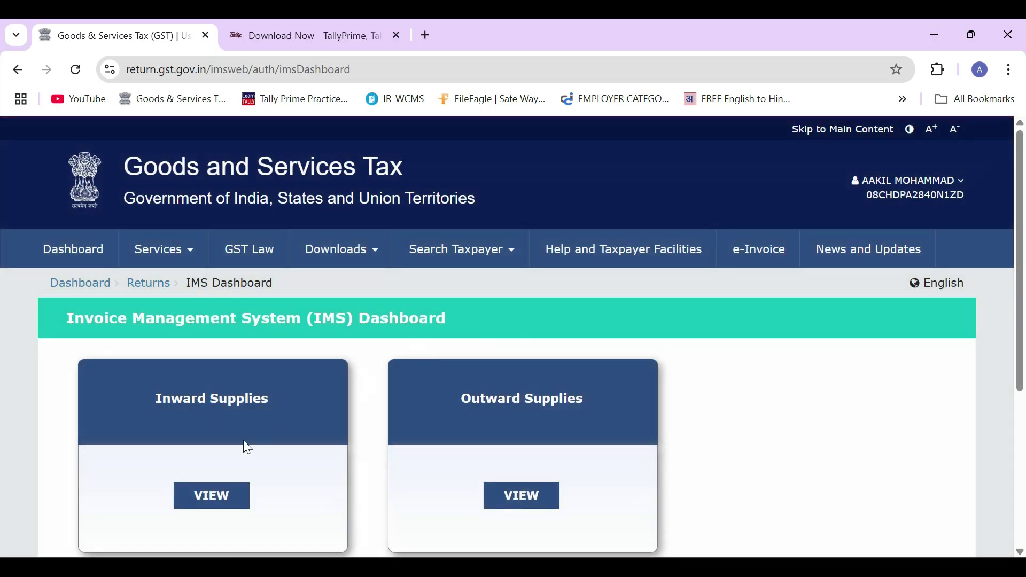
{"action": "left_click", "coordinate": [212, 495]}
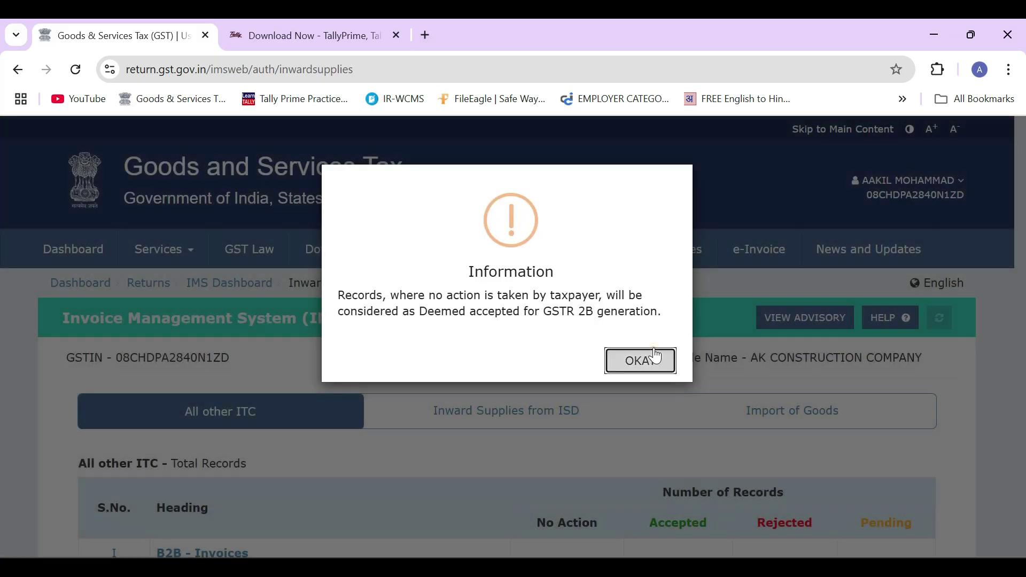
{"action": "left_click", "coordinate": [655, 359]}
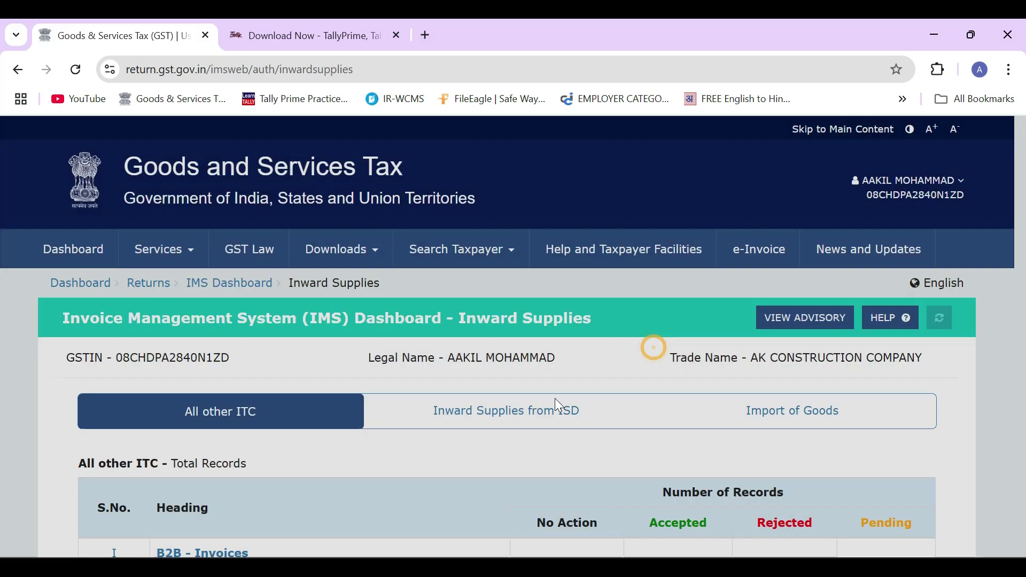
{"action": "scroll", "coordinate": [655, 353], "scroll_direction": "down", "scroll_amount": 4}
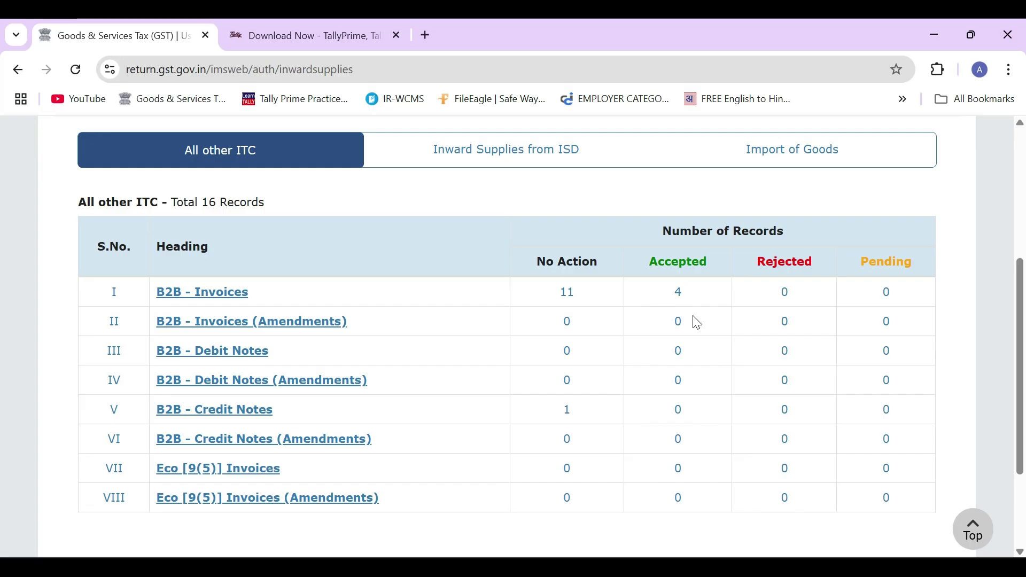
{"action": "left_click", "coordinate": [645, 567]}
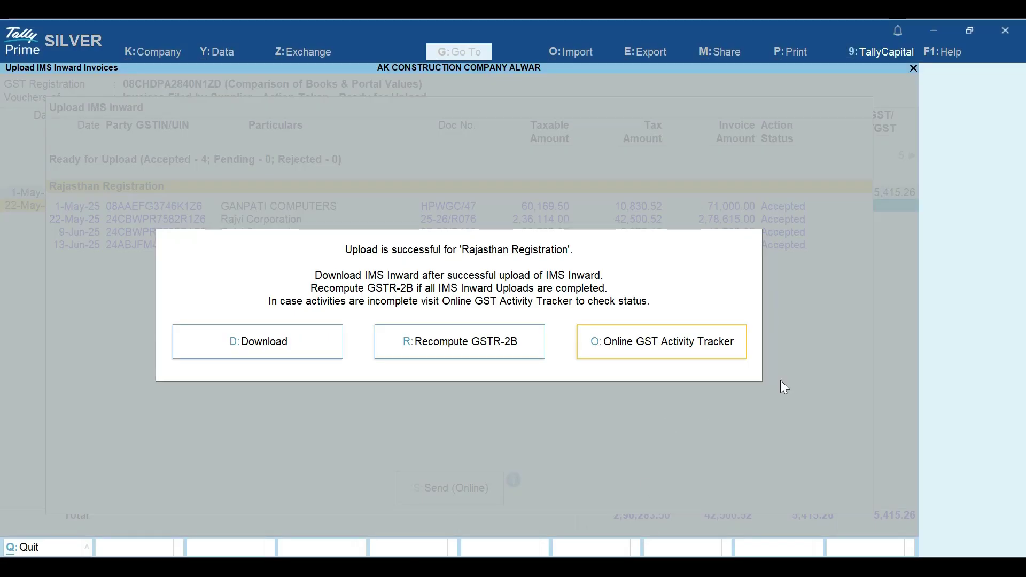
Step: Recheck the portal, then close TallyPrime's upload messages back to the summary showing 2 Uploaded per group
{"action": "key", "text": "alt+Tab"}
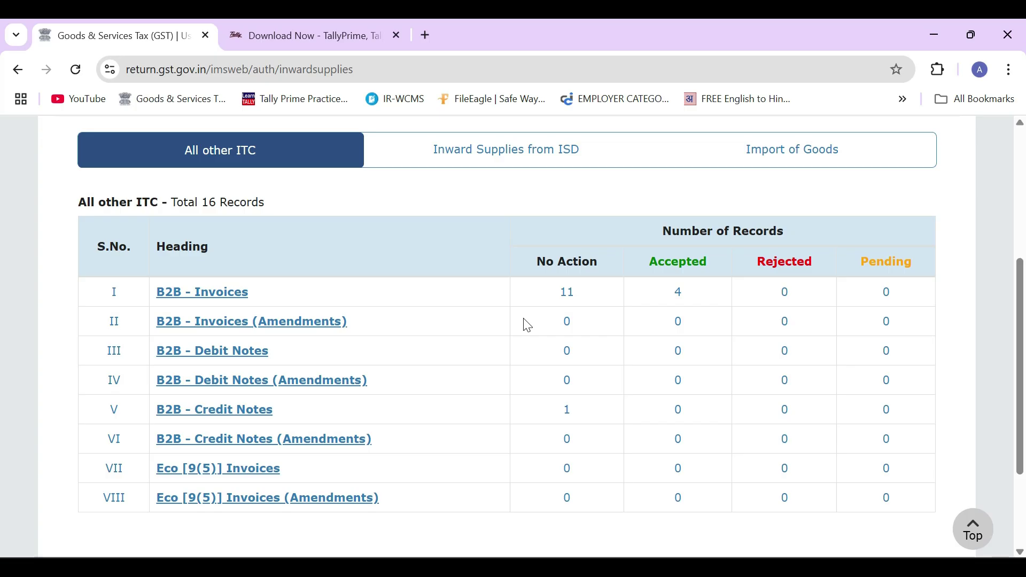
{"action": "key", "text": "alt"}
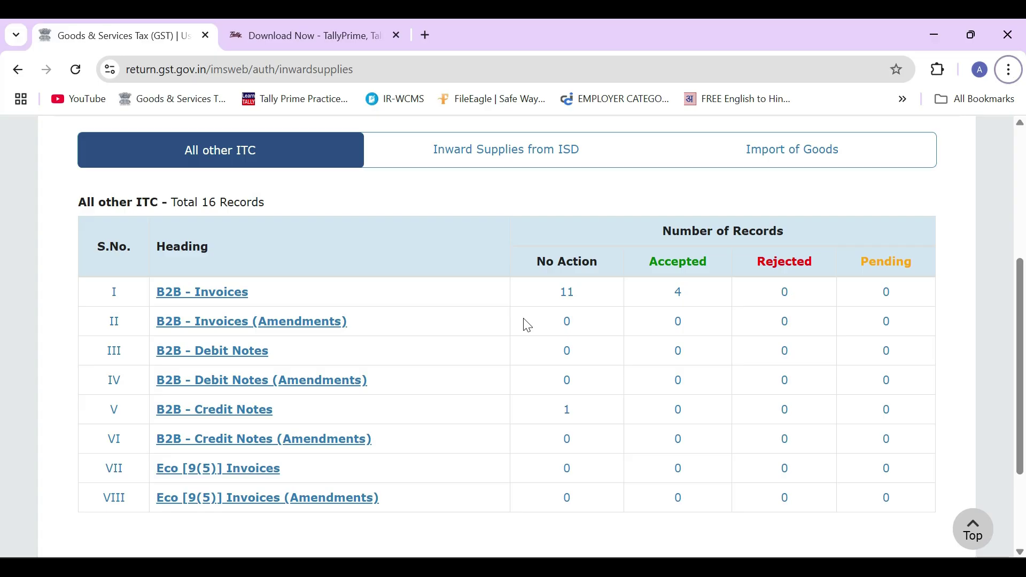
{"action": "key", "text": "alt+Tab"}
{"action": "key", "text": "Escape"}
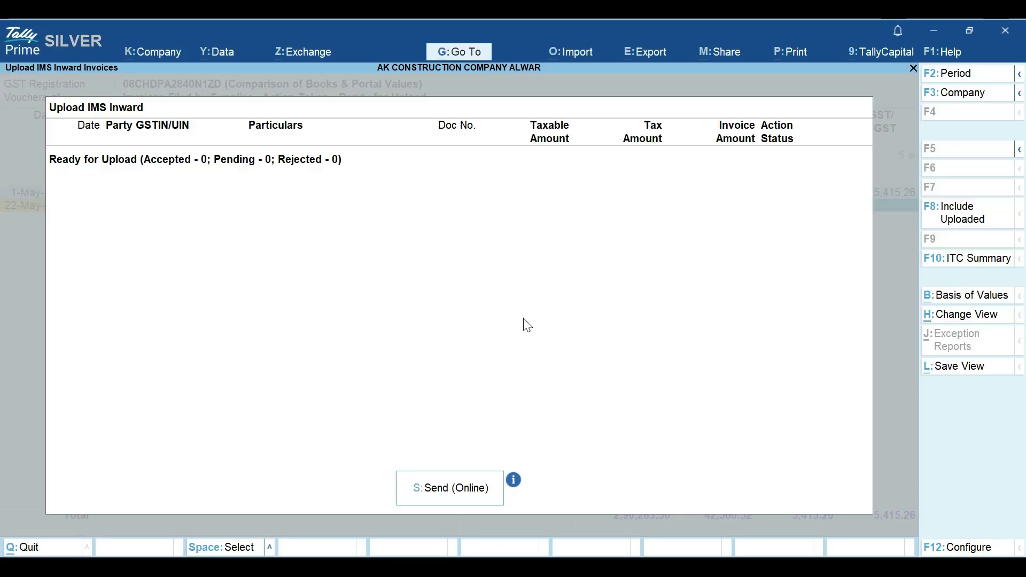
{"action": "key", "text": "Escape"}
{"action": "key", "text": "Escape"}
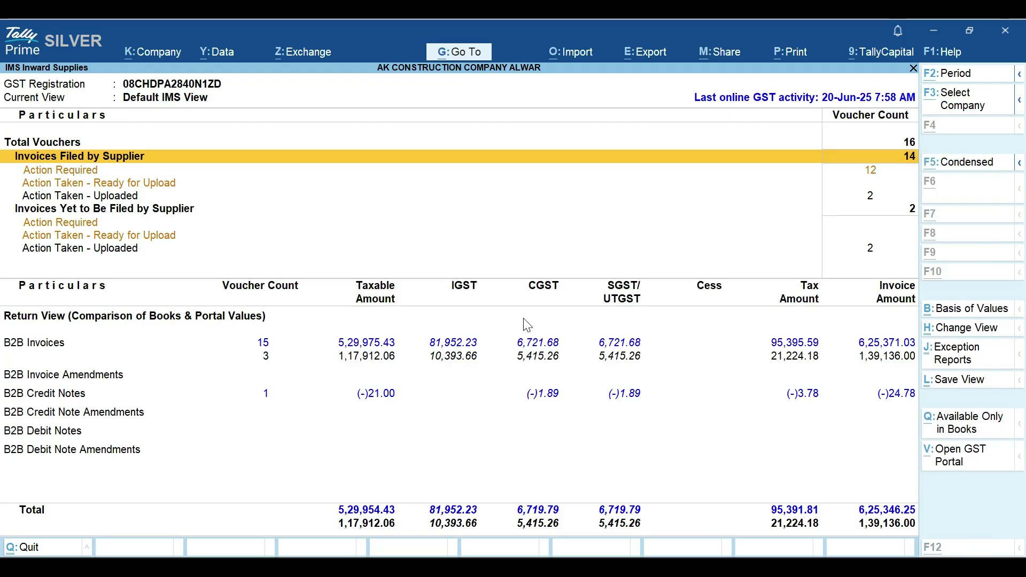
Step: Bring up All GST Options over the IMS report and move to Recompute GSTR-2B
{"action": "key", "text": "alt+z"}
{"action": "key", "text": "Return"}
{"action": "key", "text": "Down"}
{"action": "key", "text": "Down"}
{"action": "key", "text": "Down"}
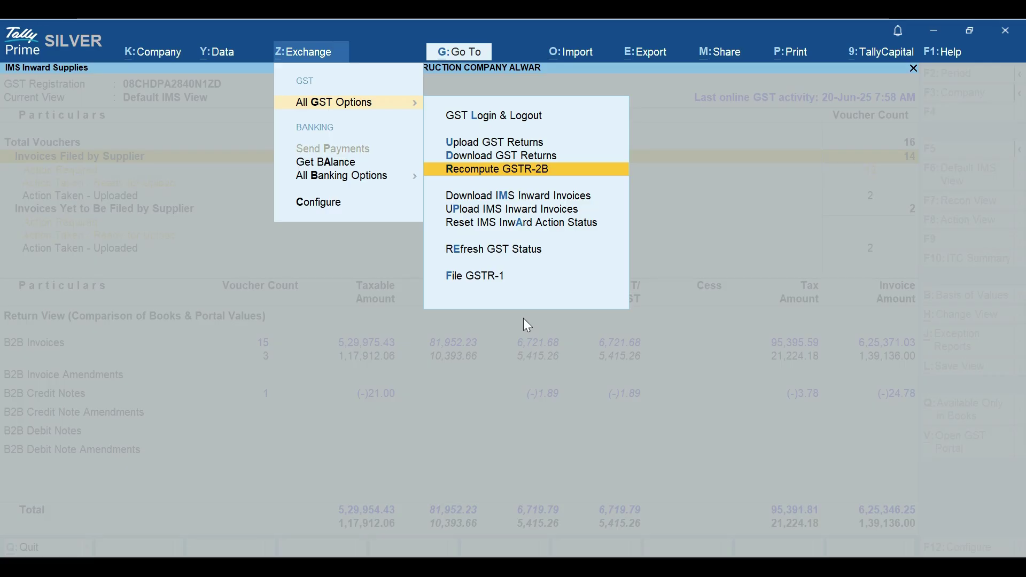
{"action": "key", "text": "Escape"}
{"action": "key", "text": "Escape"}
{"action": "key", "text": "Escape"}
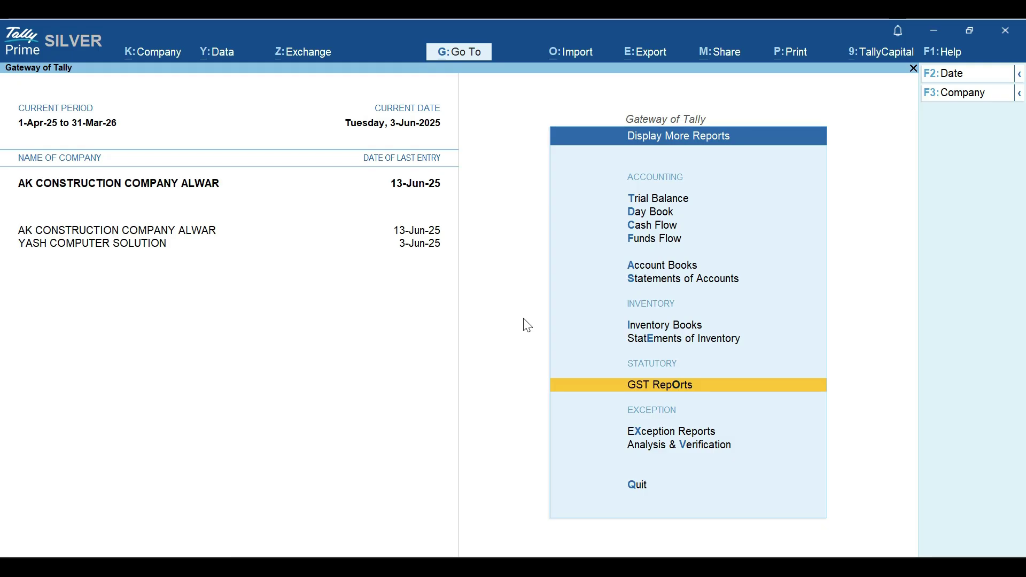